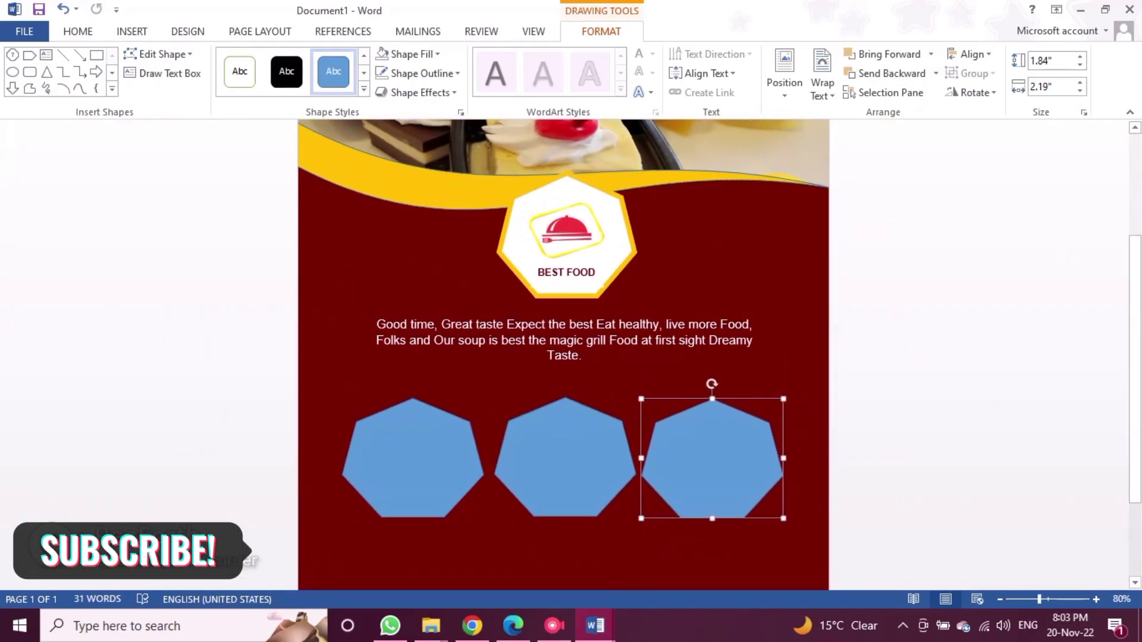
Nudge the right heptagon up slightly and make the left heptagon hold text
key(Up)
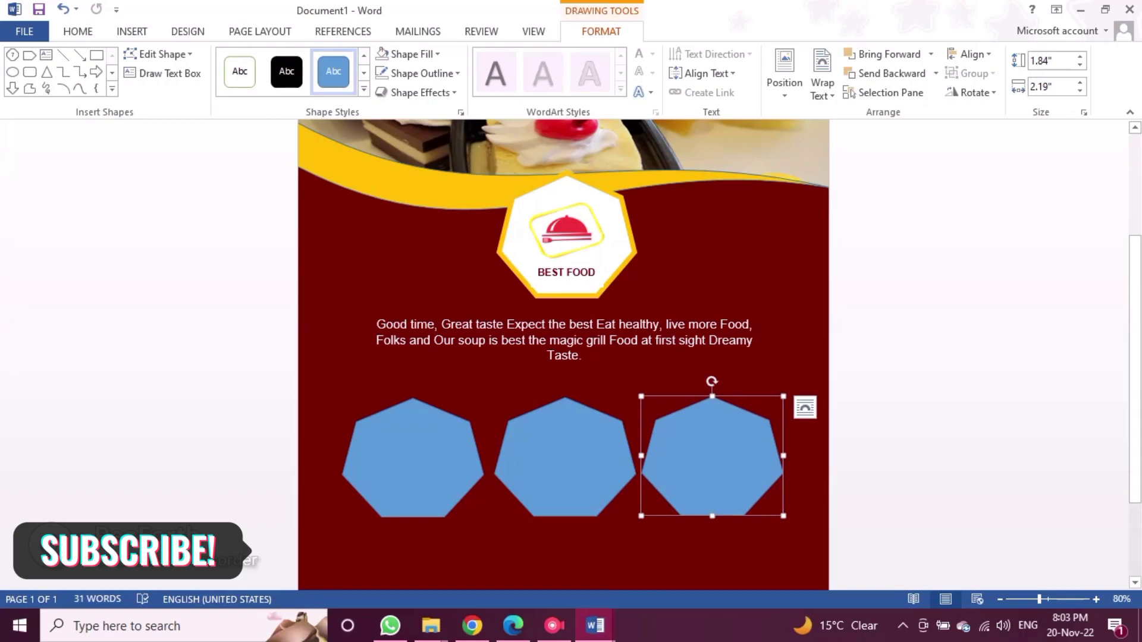
click(413, 458)
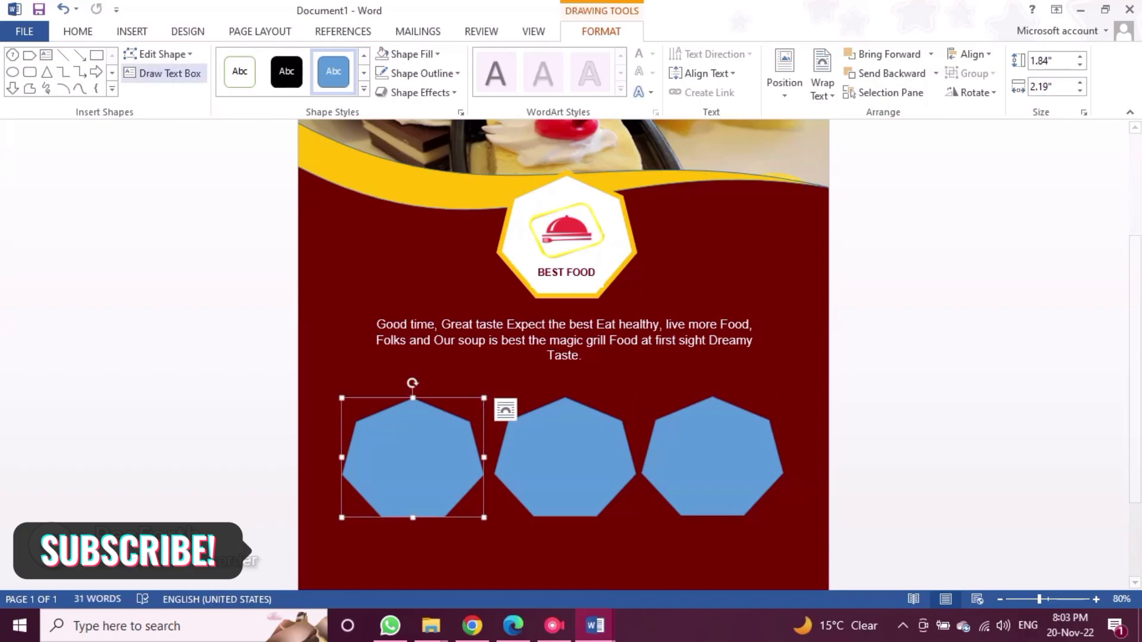
click(131, 31)
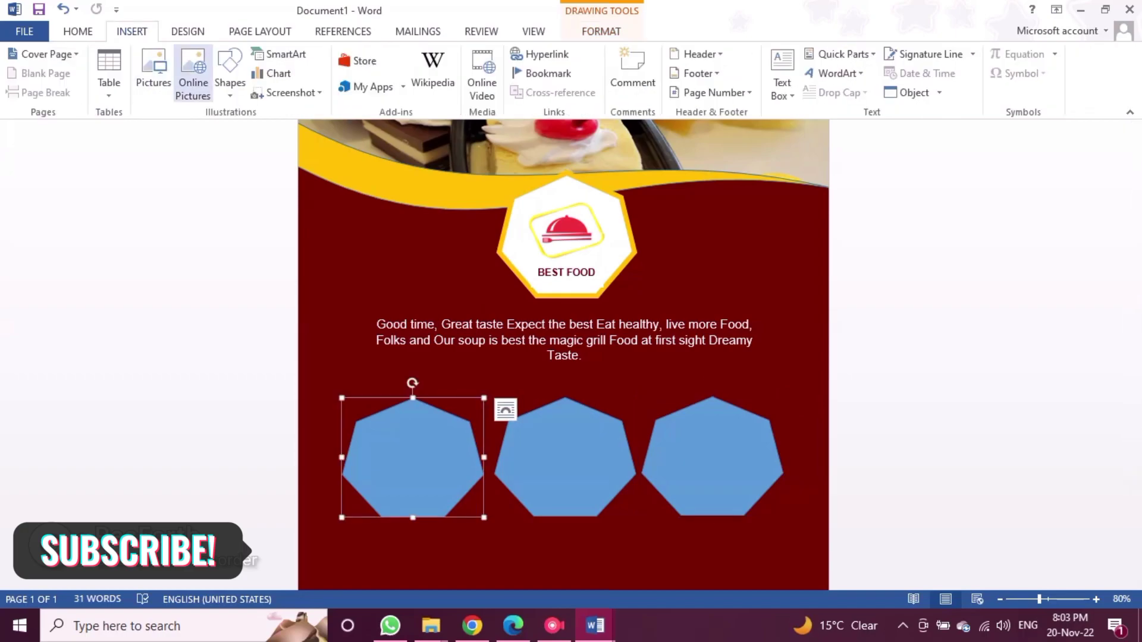
click(153, 71)
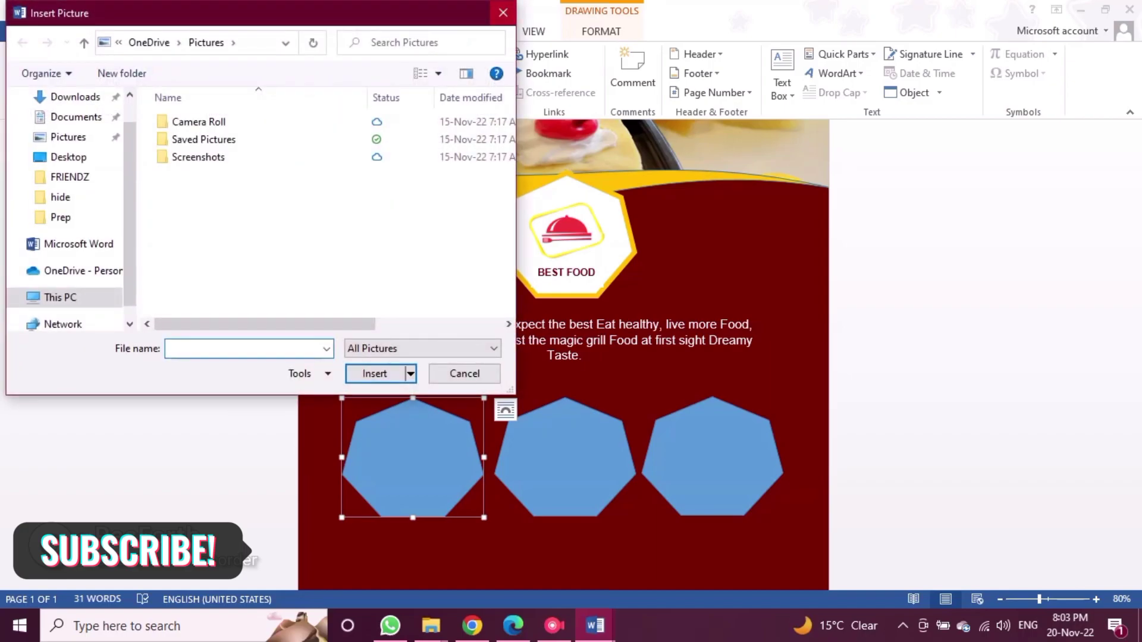
click(503, 12)
right_click(439, 430)
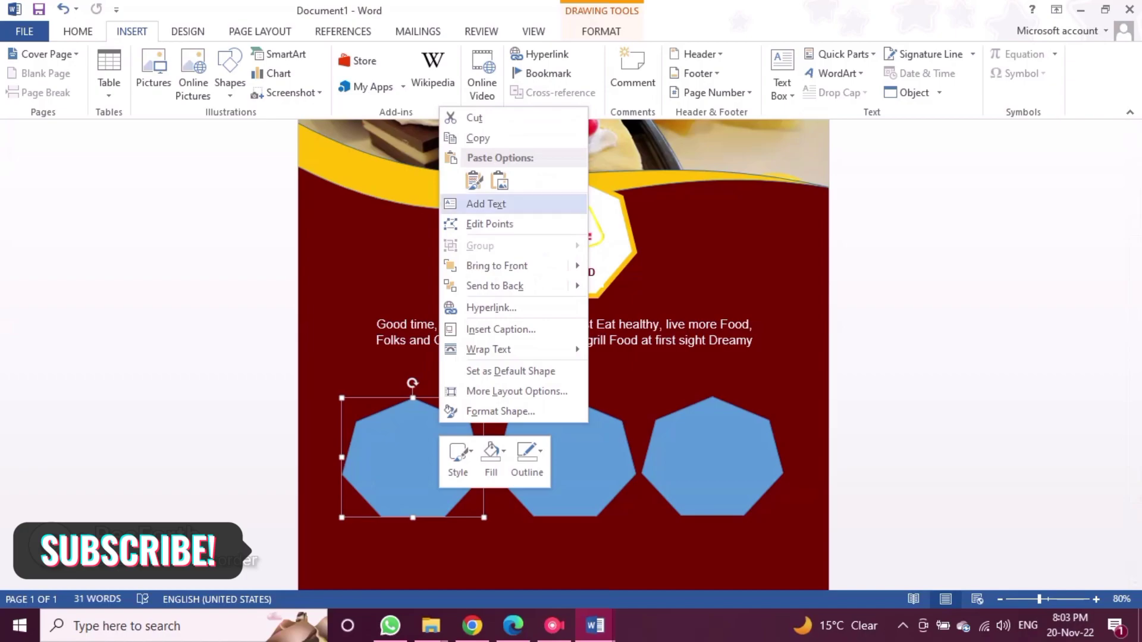
click(470, 203)
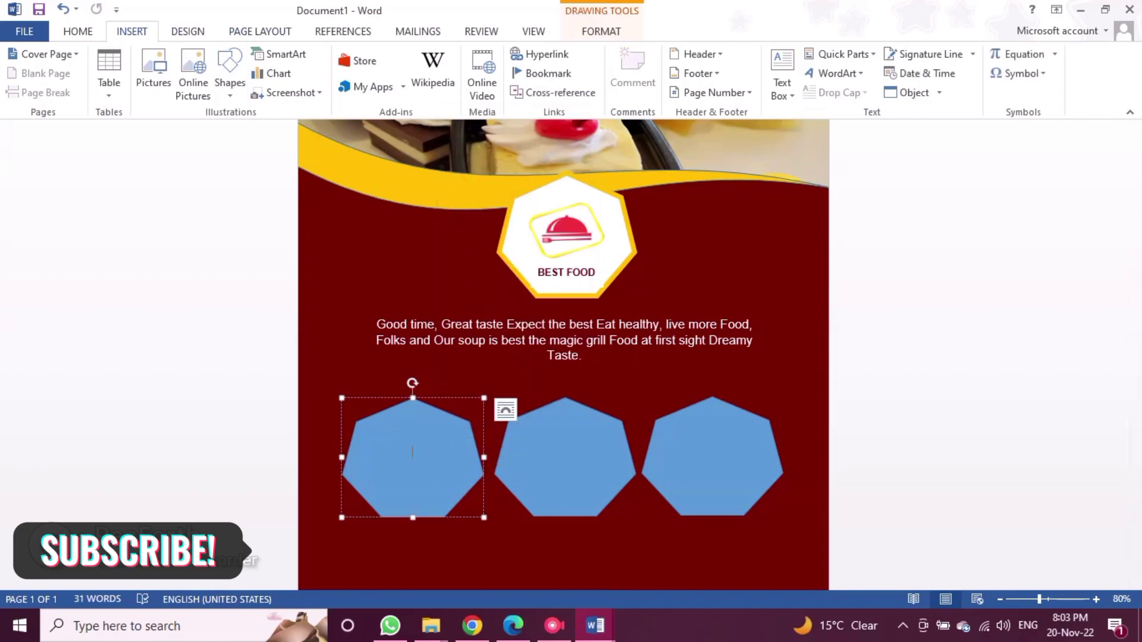
Search online pictures for ICECREAM and insert the sundae photo
click(193, 74)
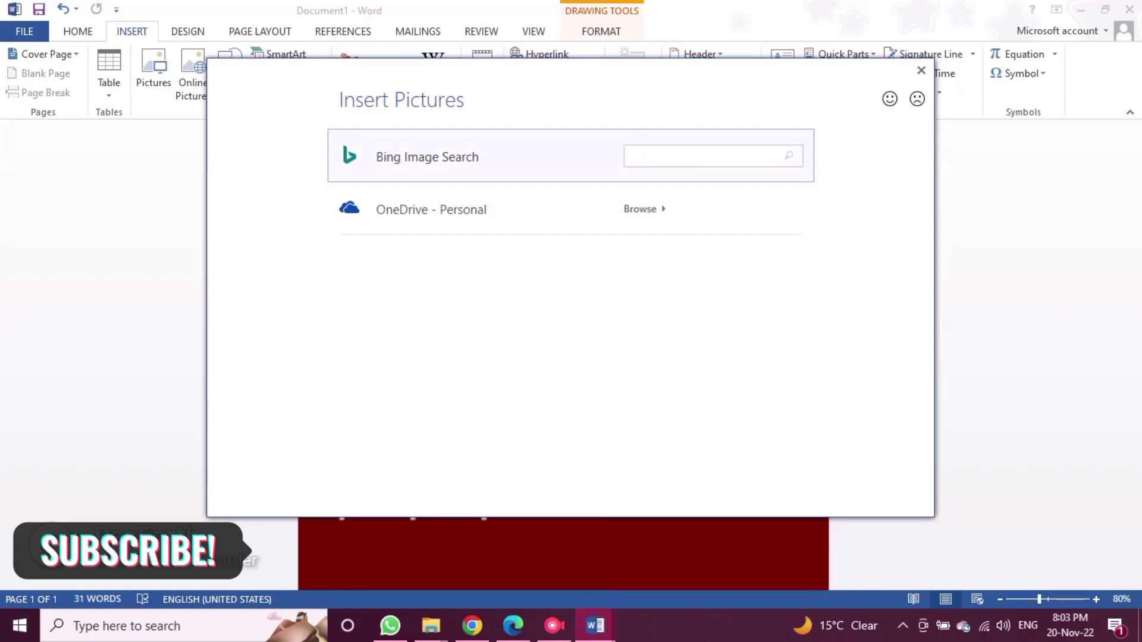
text(ICE)
text(CREAM)
key(Return)
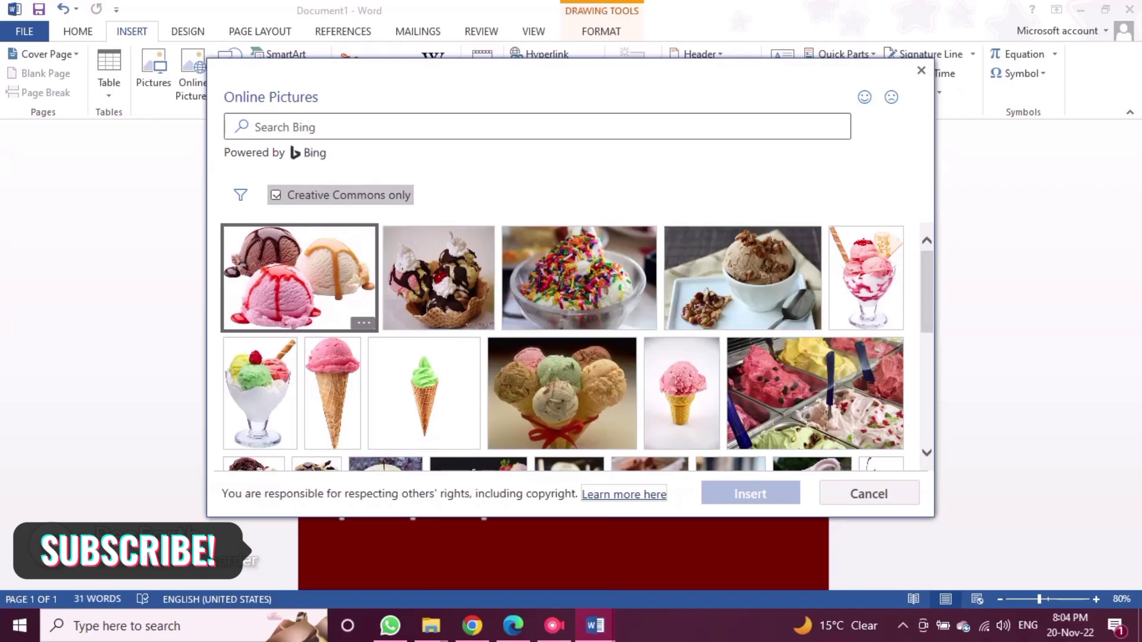
scroll(743, 279, down, 3)
scroll(650, 321, down, 1)
scroll(649, 321, down, 2)
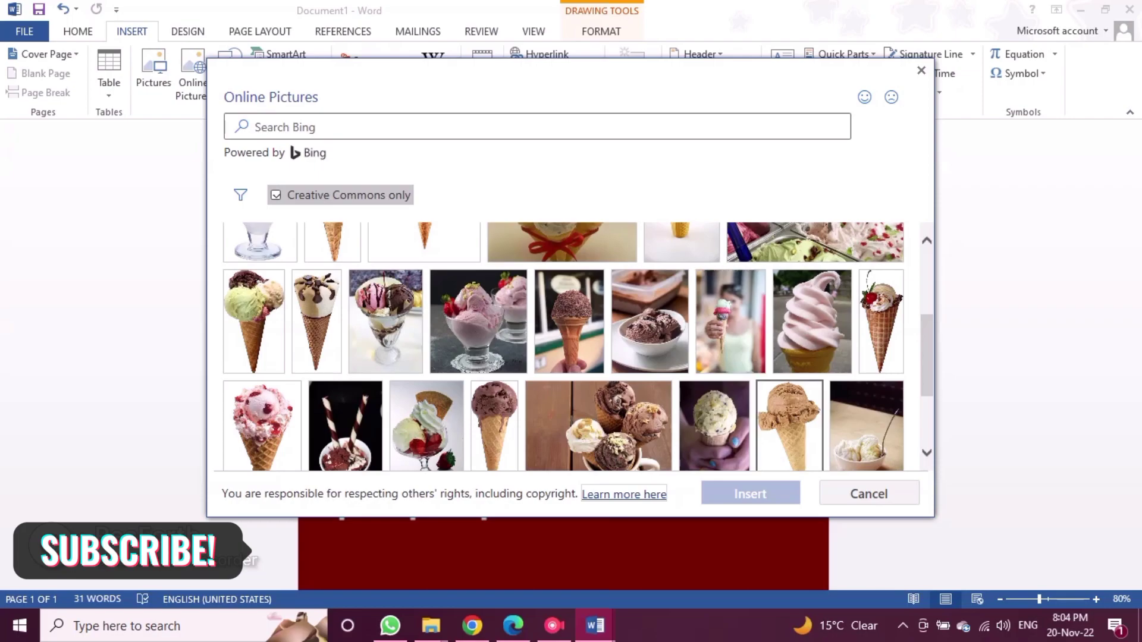
scroll(789, 416, down, 2)
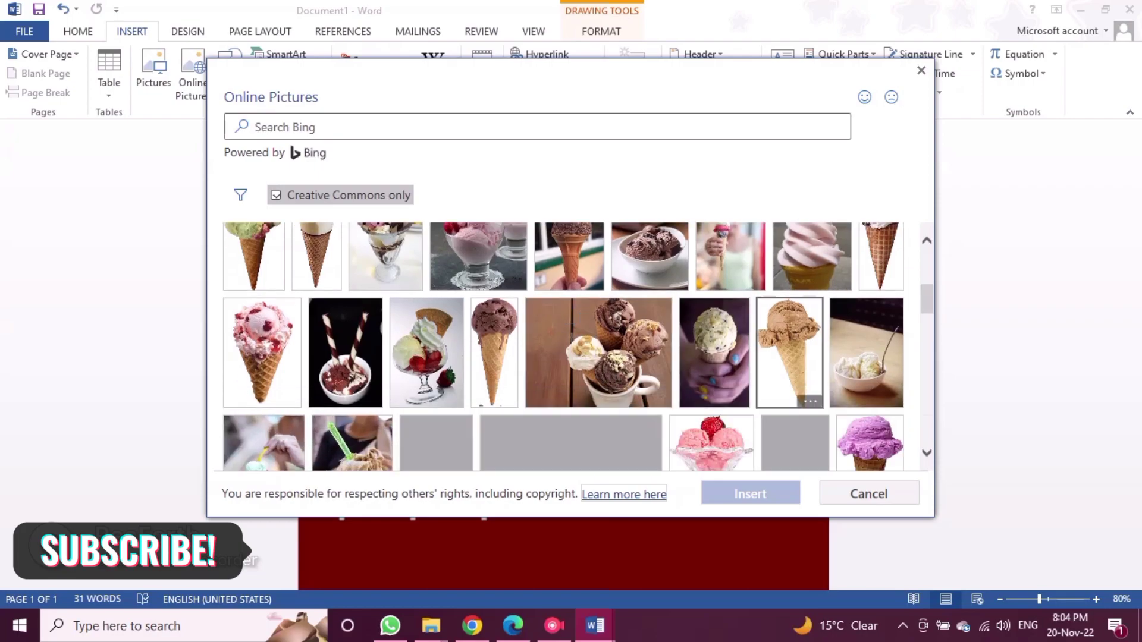
click(427, 352)
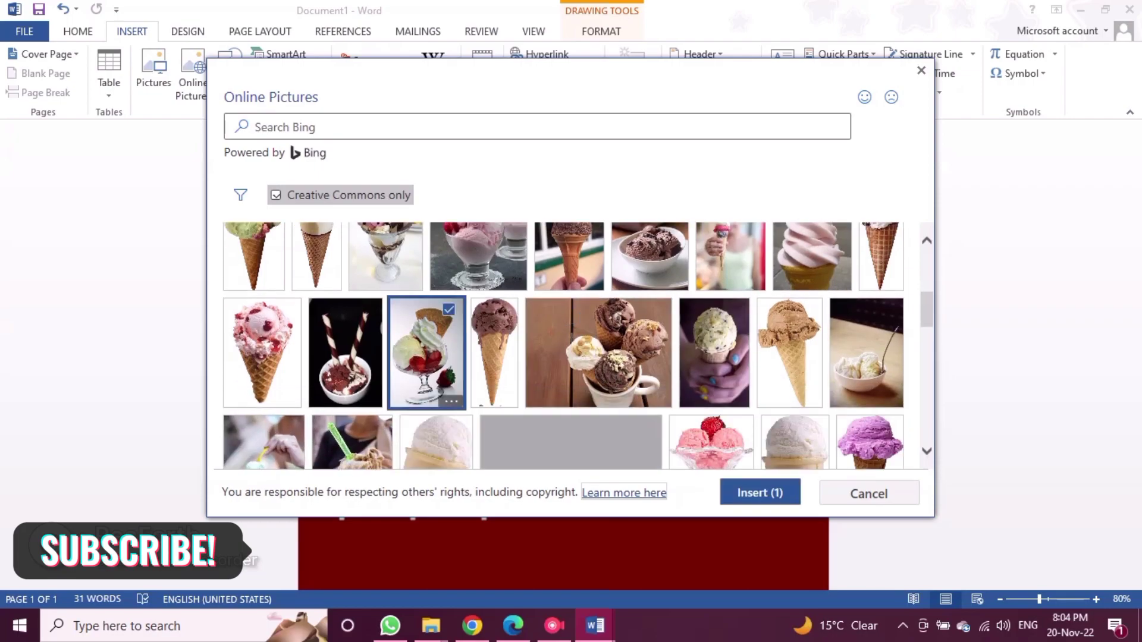
click(760, 492)
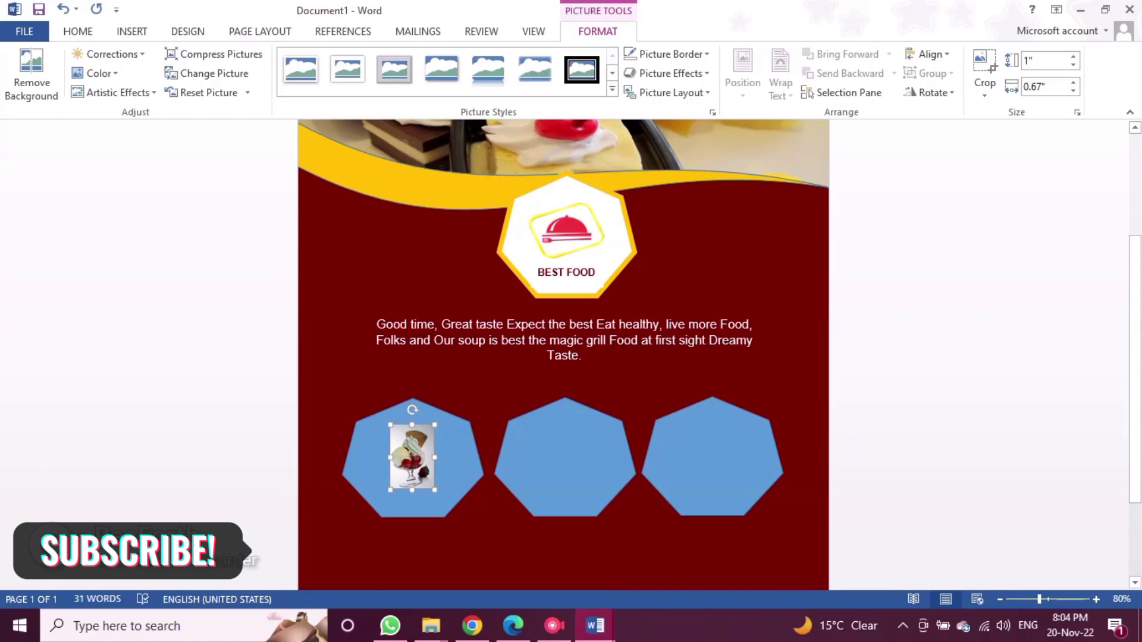
Enlarge the sundae picture in the left heptagon to 1" by 1.48", undoing an accidental move
drag(435, 489, 445, 521)
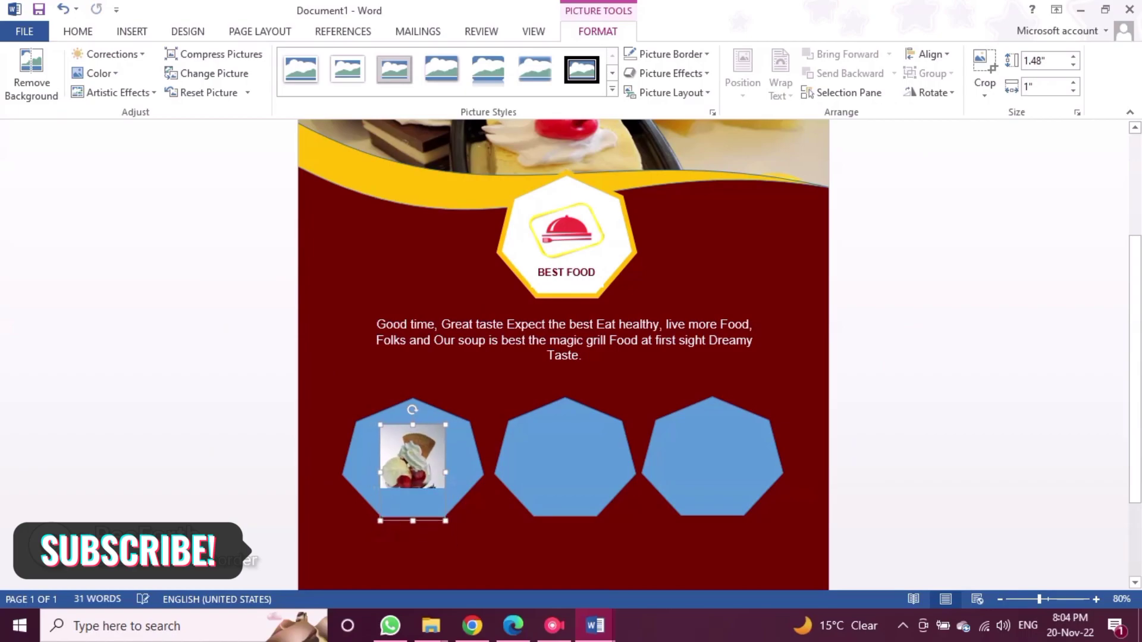
right_click(423, 467)
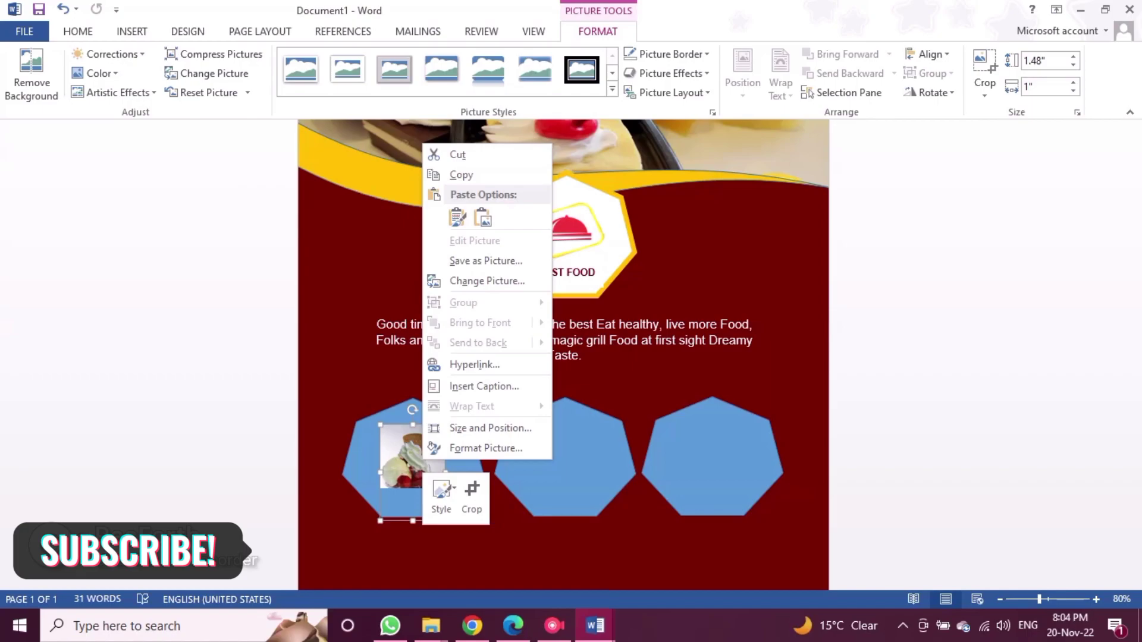
key(Escape)
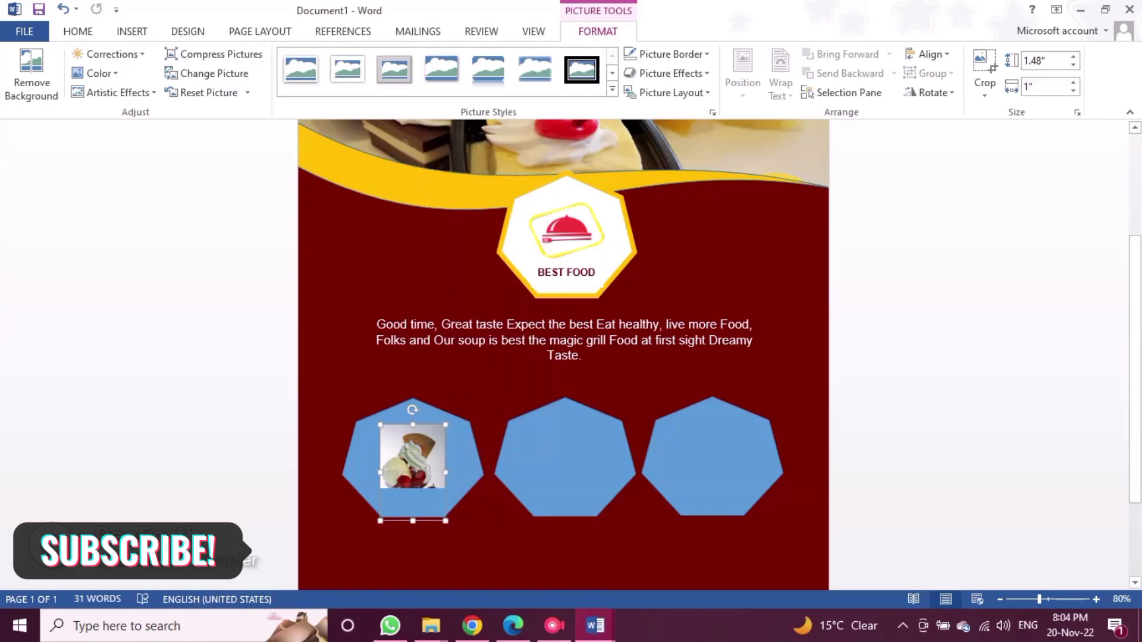
drag(412, 456, 394, 242)
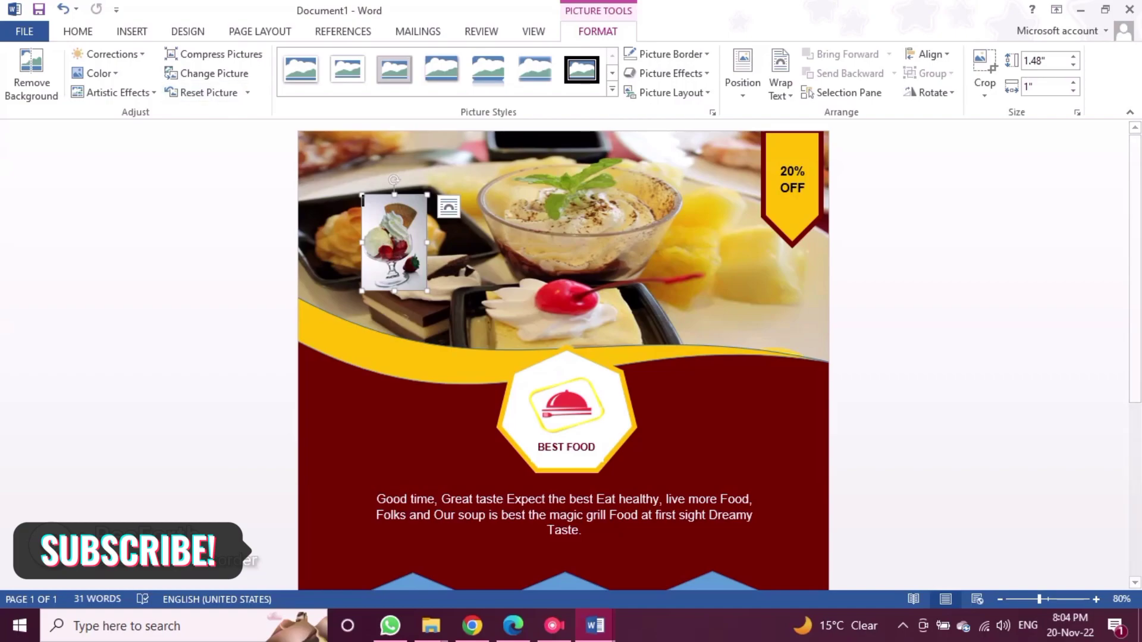
key(ctrl+z)
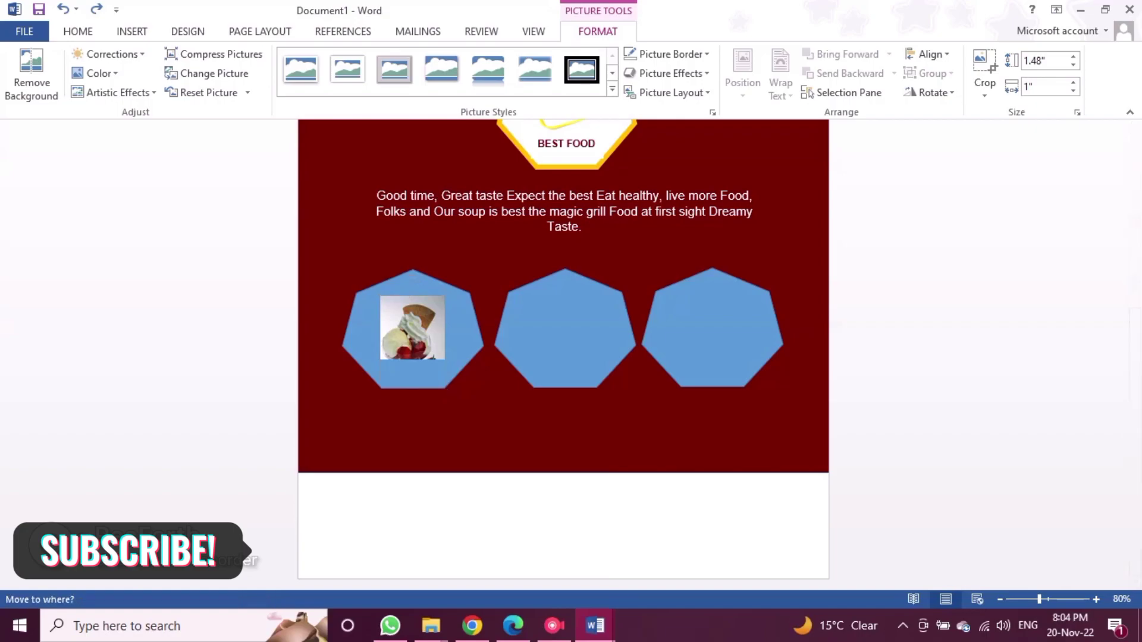
Delete the sundae picture from the left heptagon
click(387, 361)
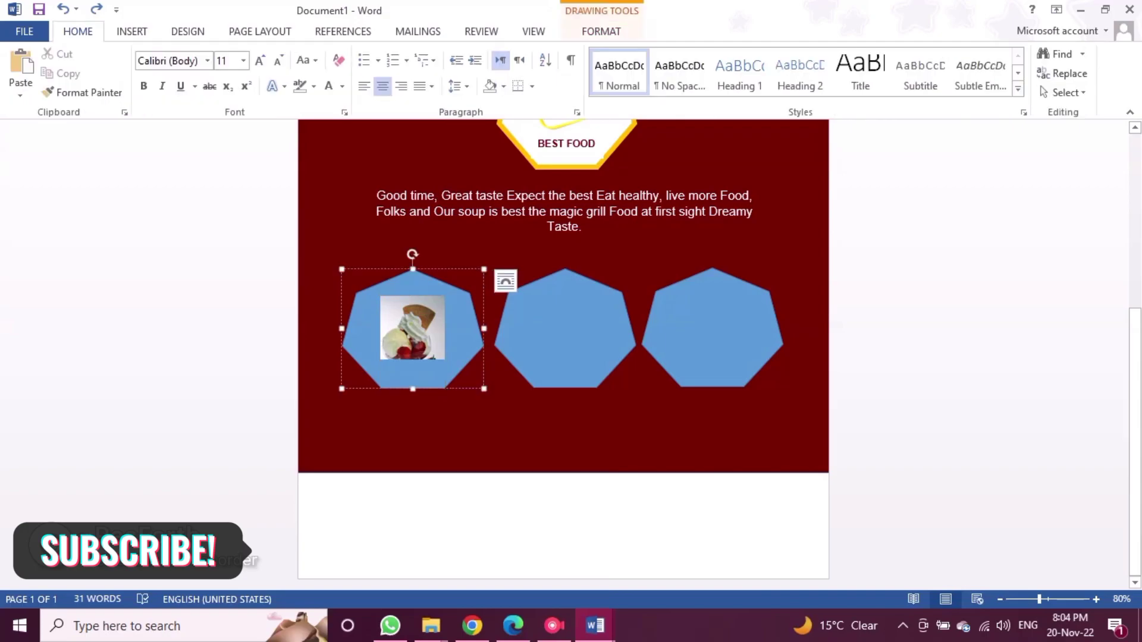
click(413, 327)
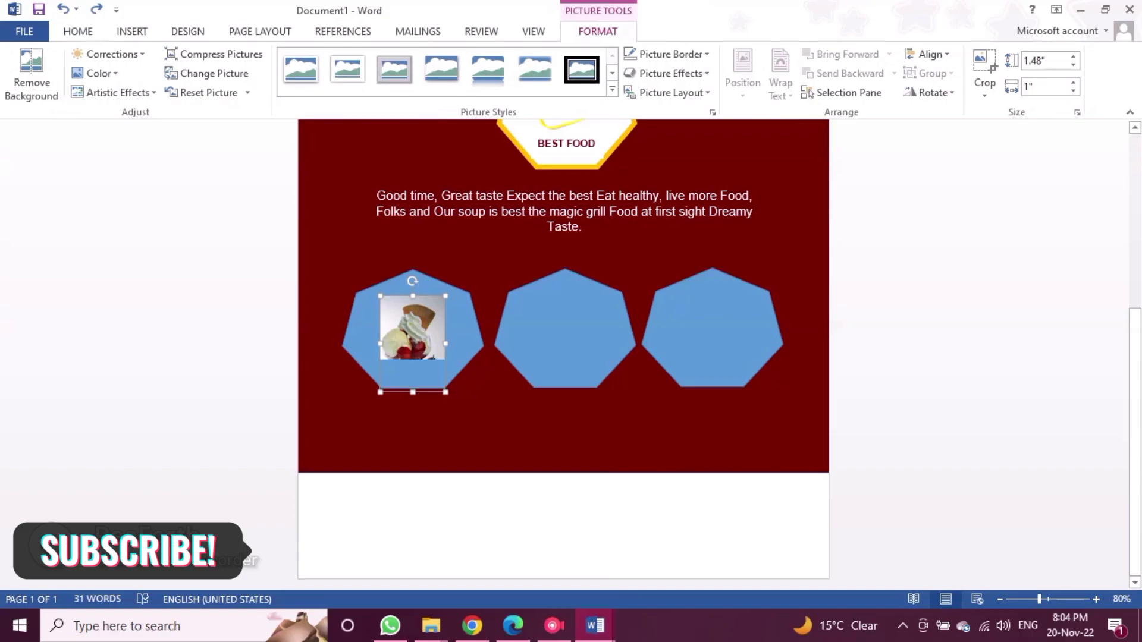
right_click(409, 327)
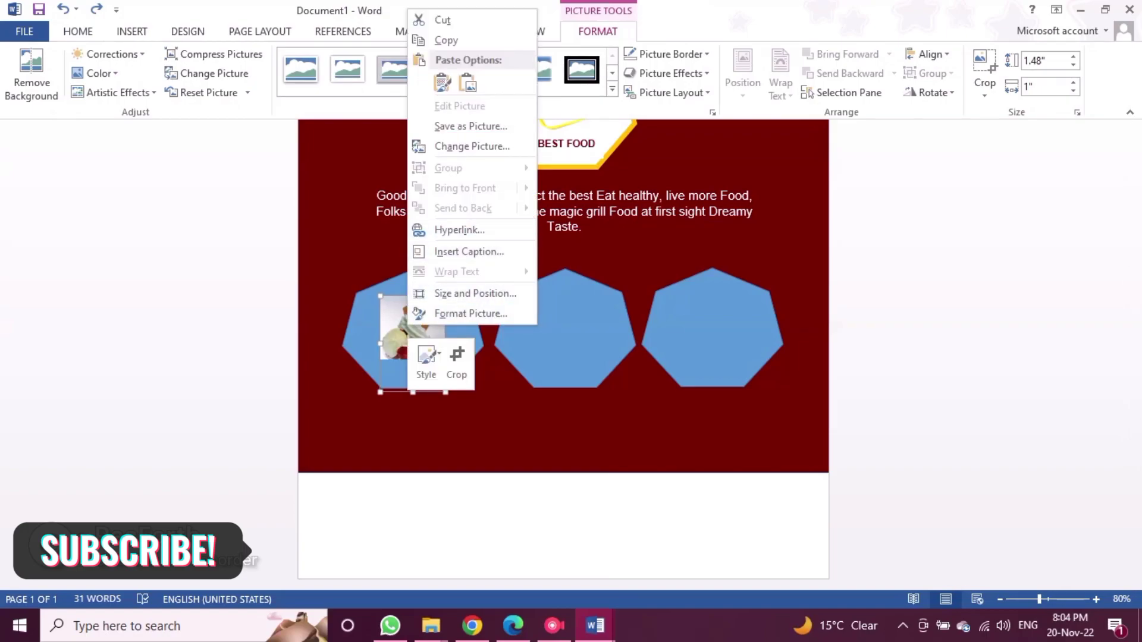
key(Escape)
key(Delete)
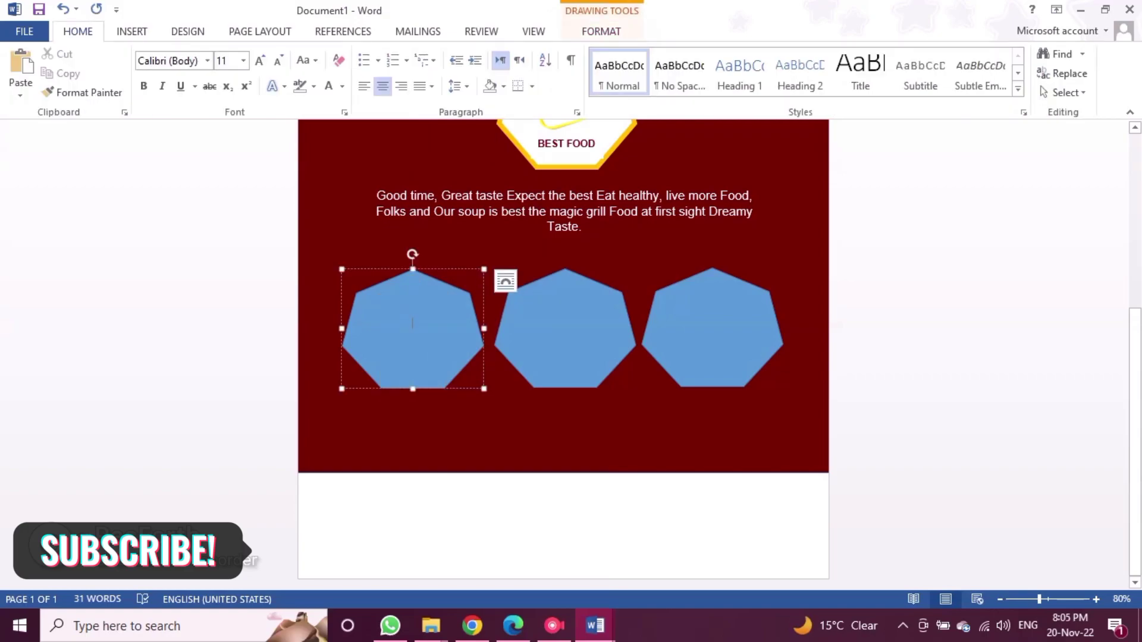
Delete the right, middle and left blue heptagons
click(565, 328)
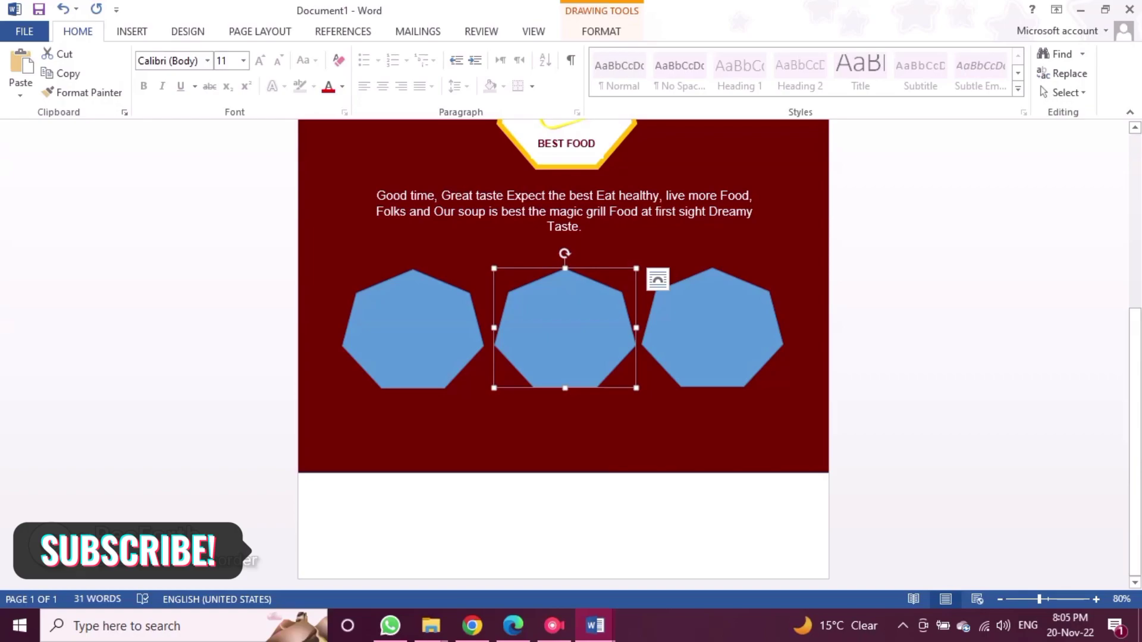
click(712, 328)
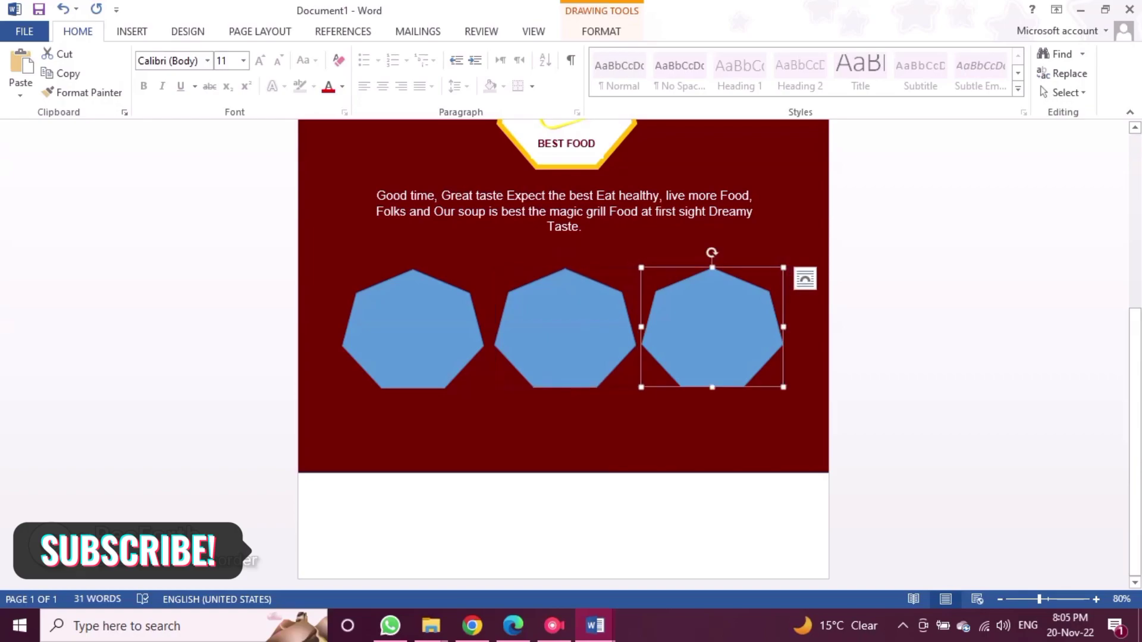
key(Delete)
click(565, 327)
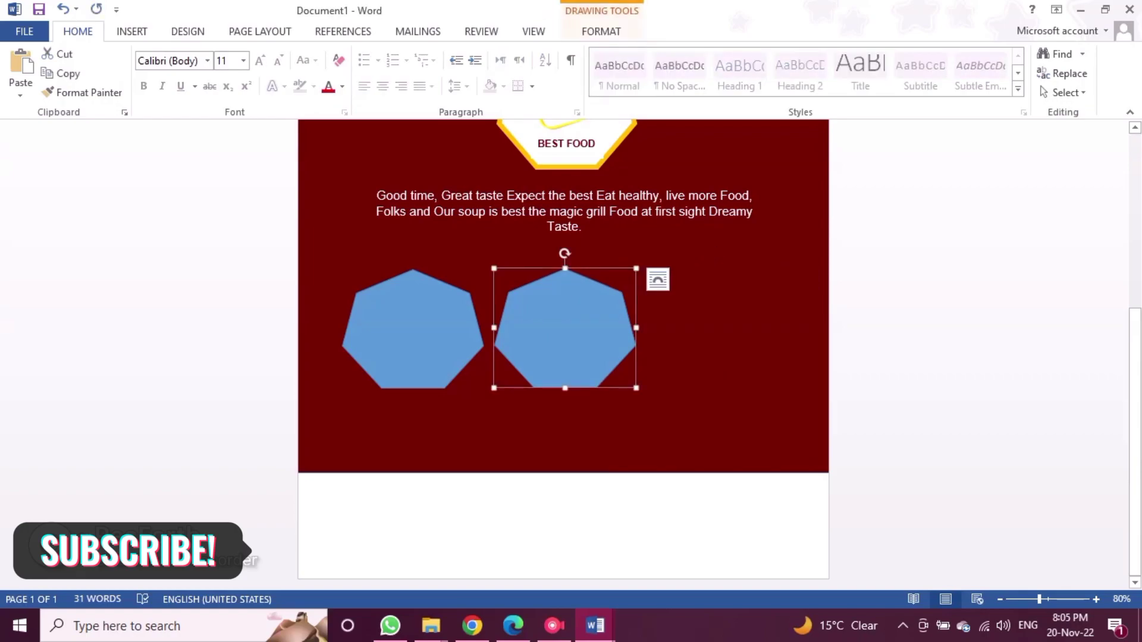
key(Delete)
click(412, 323)
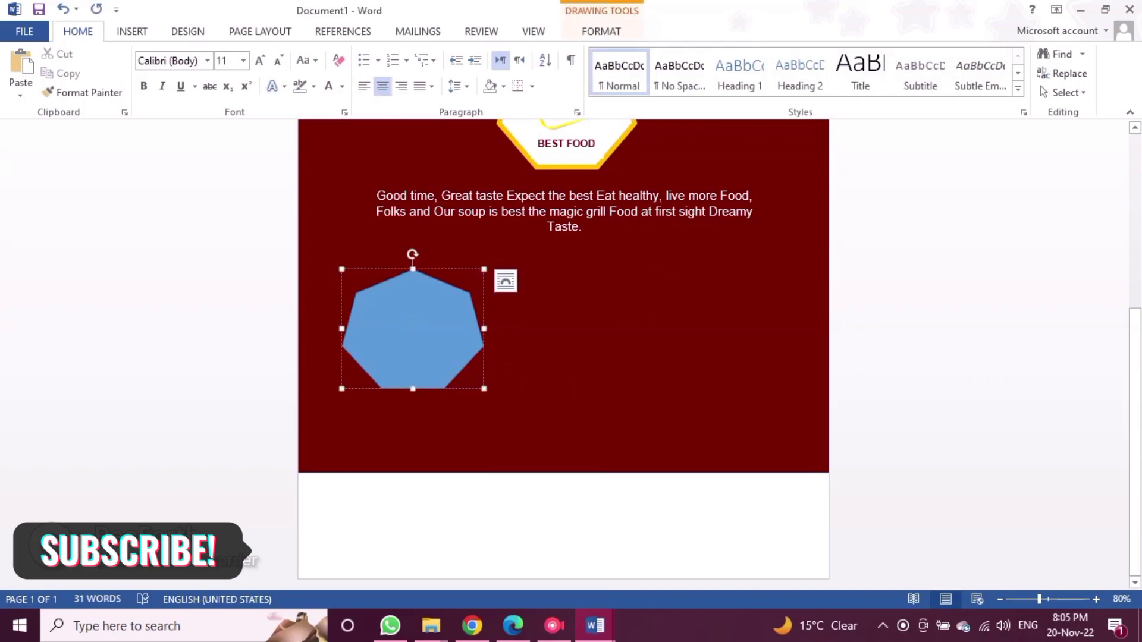
key(Delete)
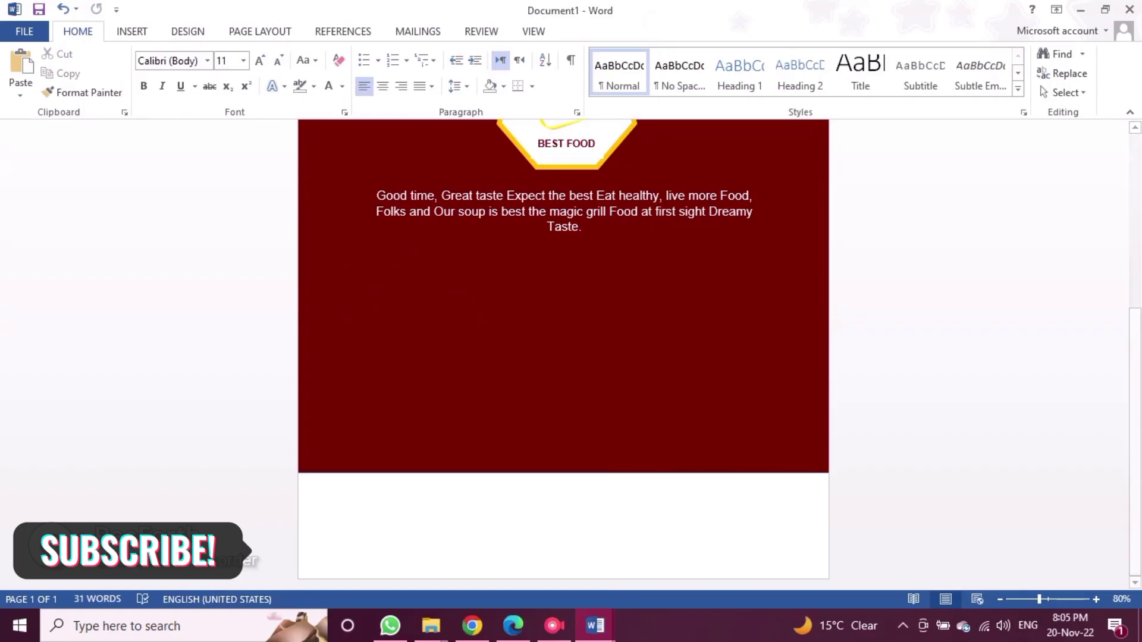
Search online pictures for DESSERT and choose the dessert-glasses photo
click(132, 31)
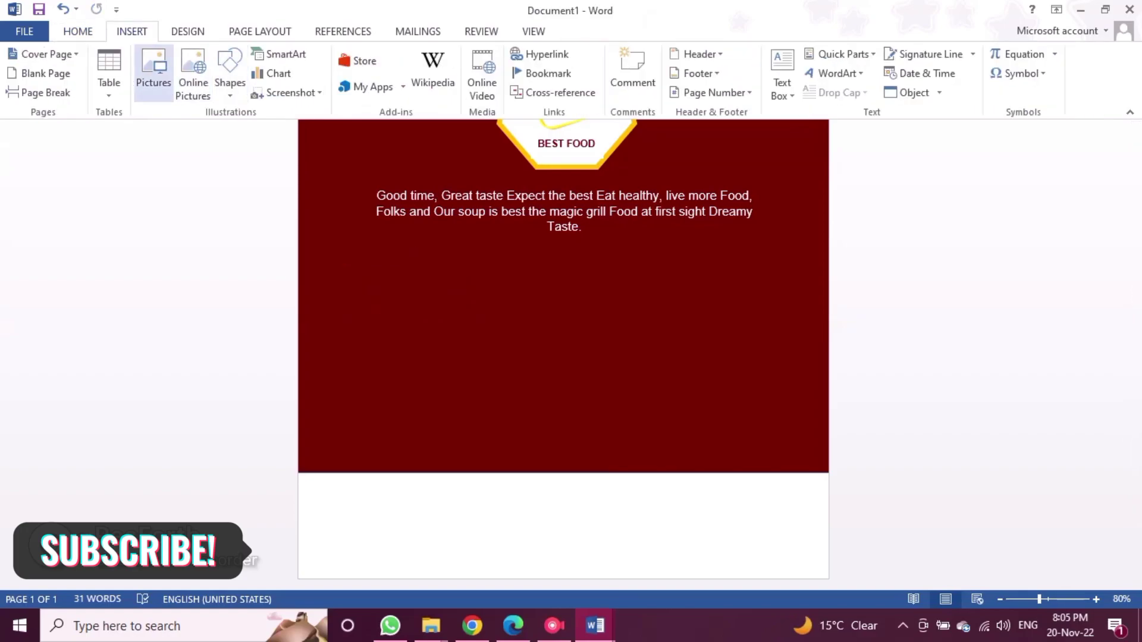
click(192, 71)
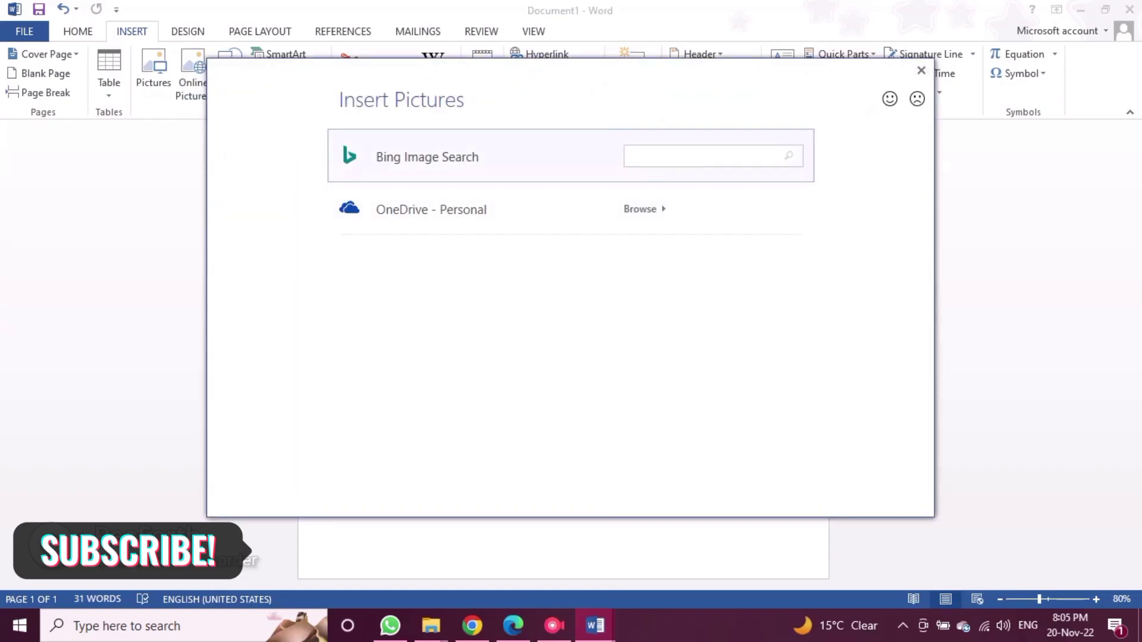
text(DESSERT)
key(Return)
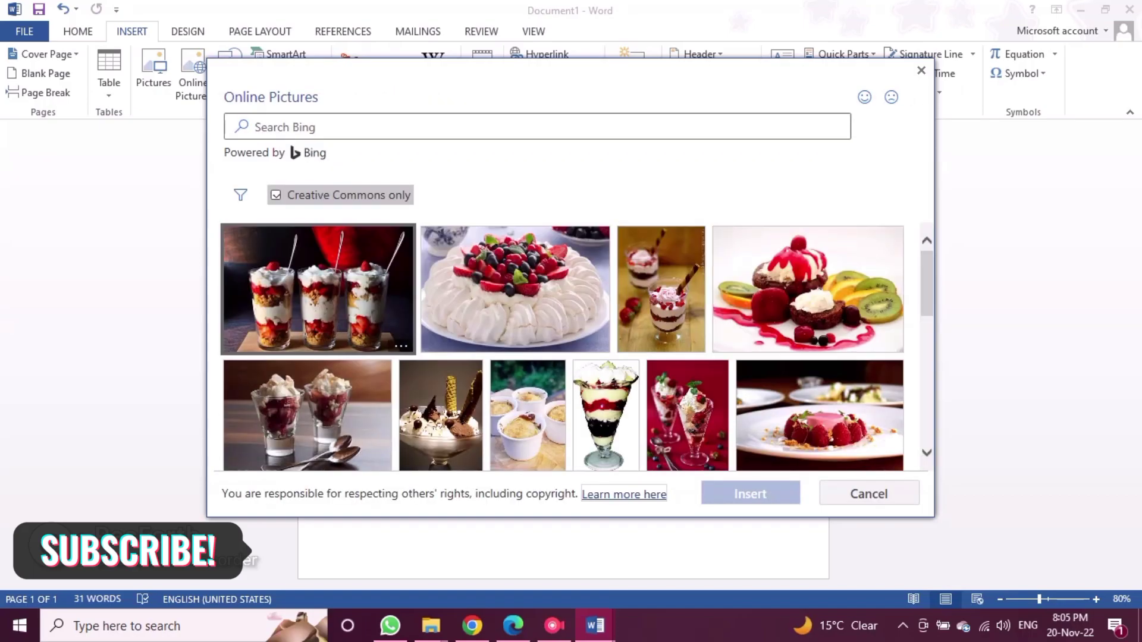
click(319, 290)
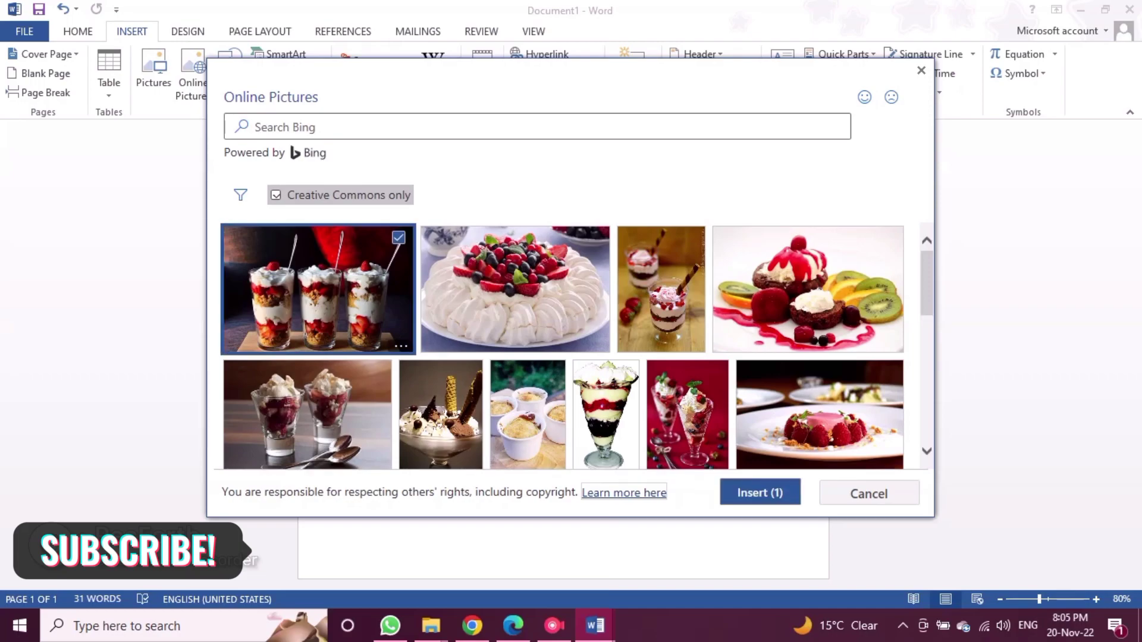
click(307, 414)
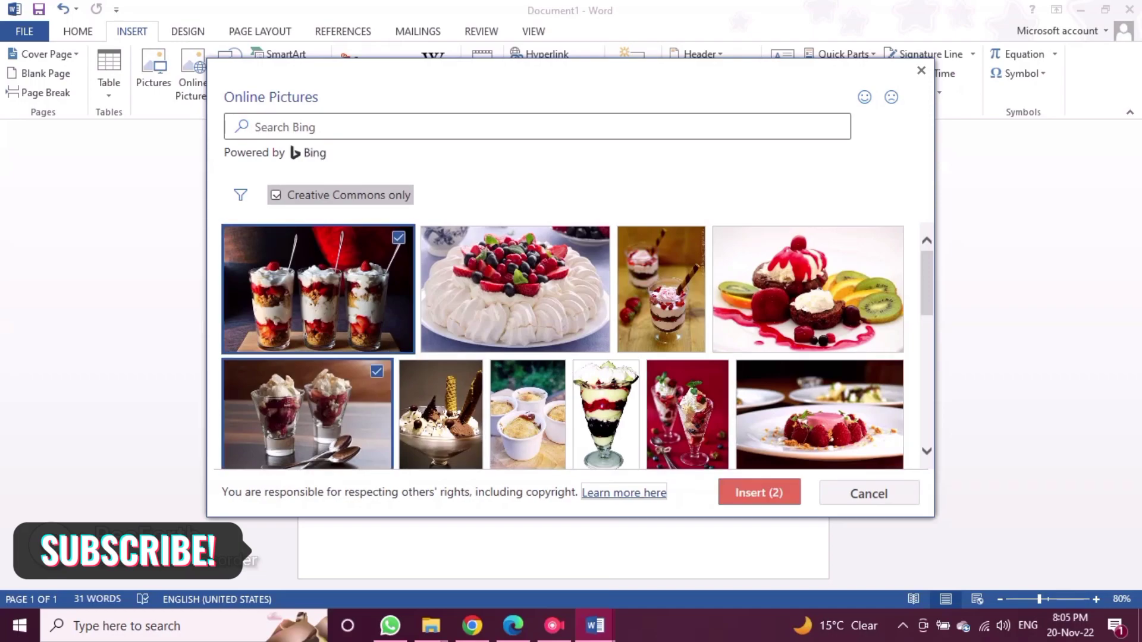
click(398, 237)
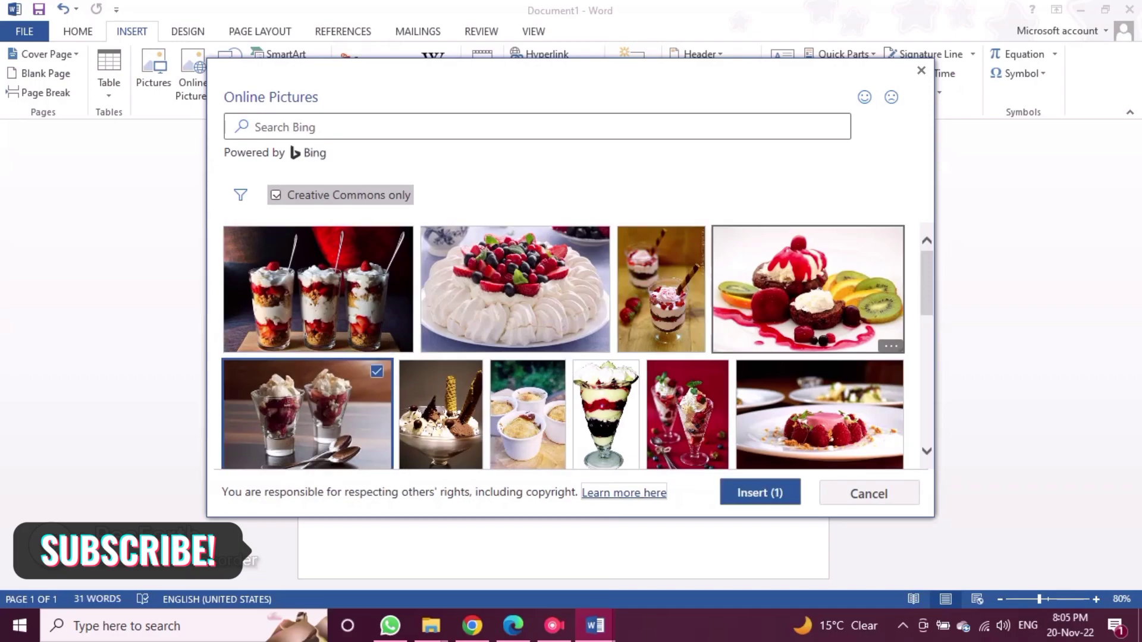
Add the layered cake and chocolate-drizzle dessert photos to the selection
scroll(751, 327, down, 5)
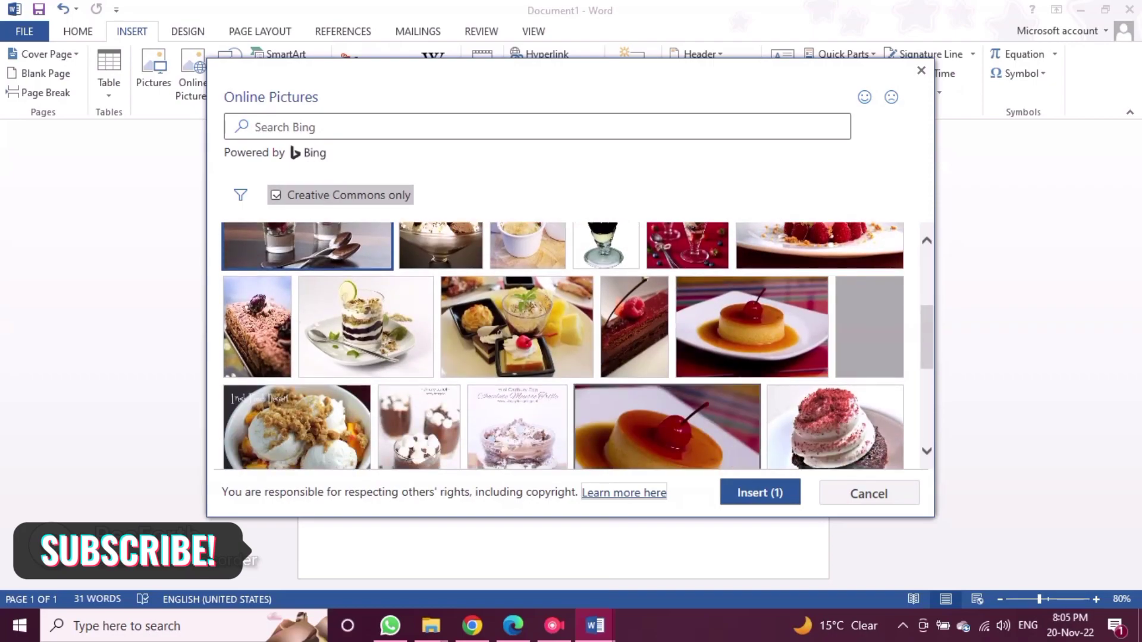
scroll(571, 310, down, 2)
scroll(571, 311, down, 2)
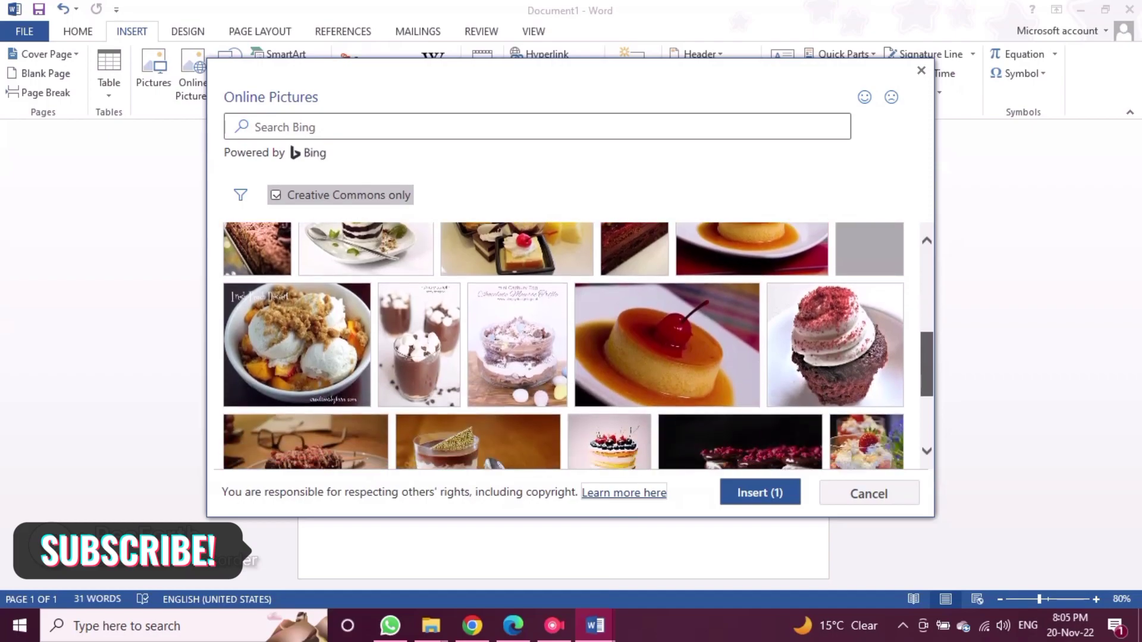
scroll(570, 311, down, 2)
scroll(571, 310, down, 2)
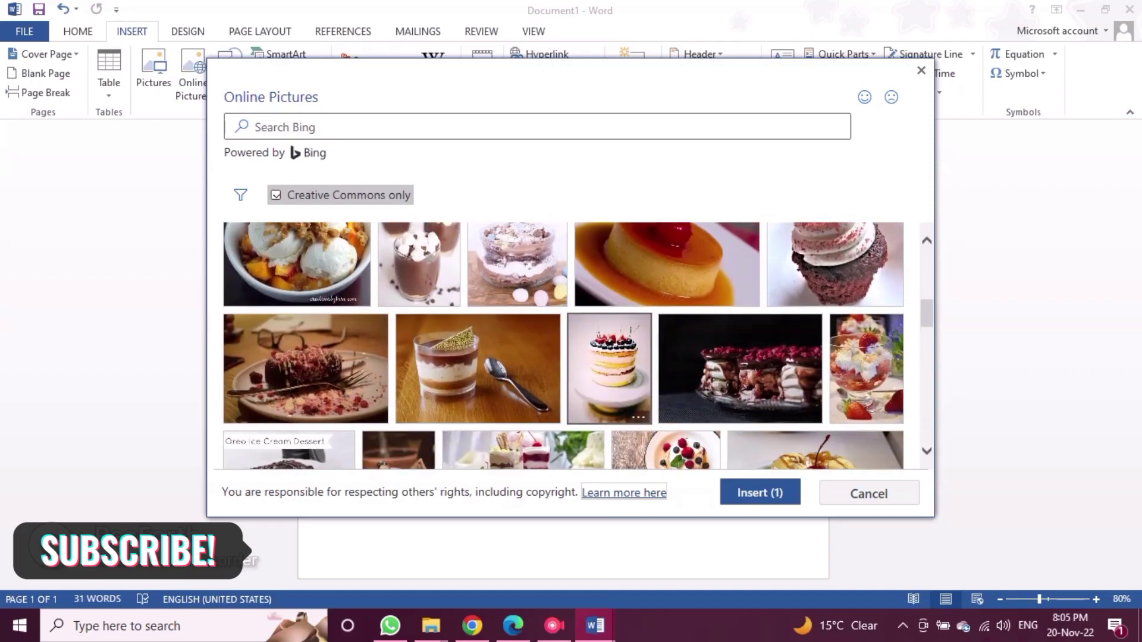
click(608, 369)
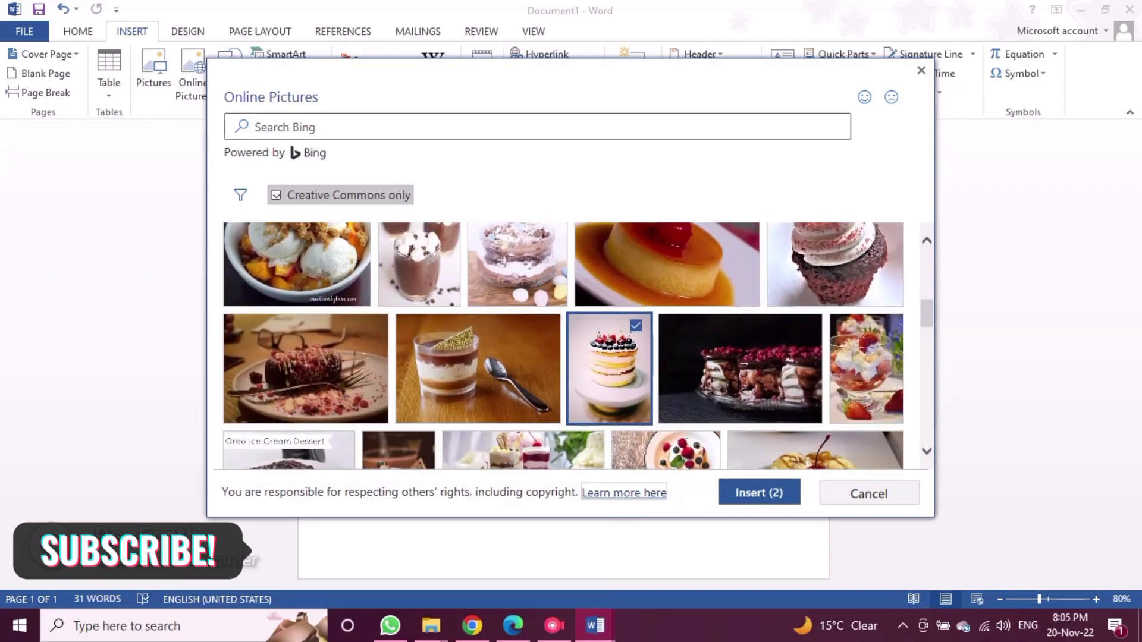
scroll(564, 346, down, 3)
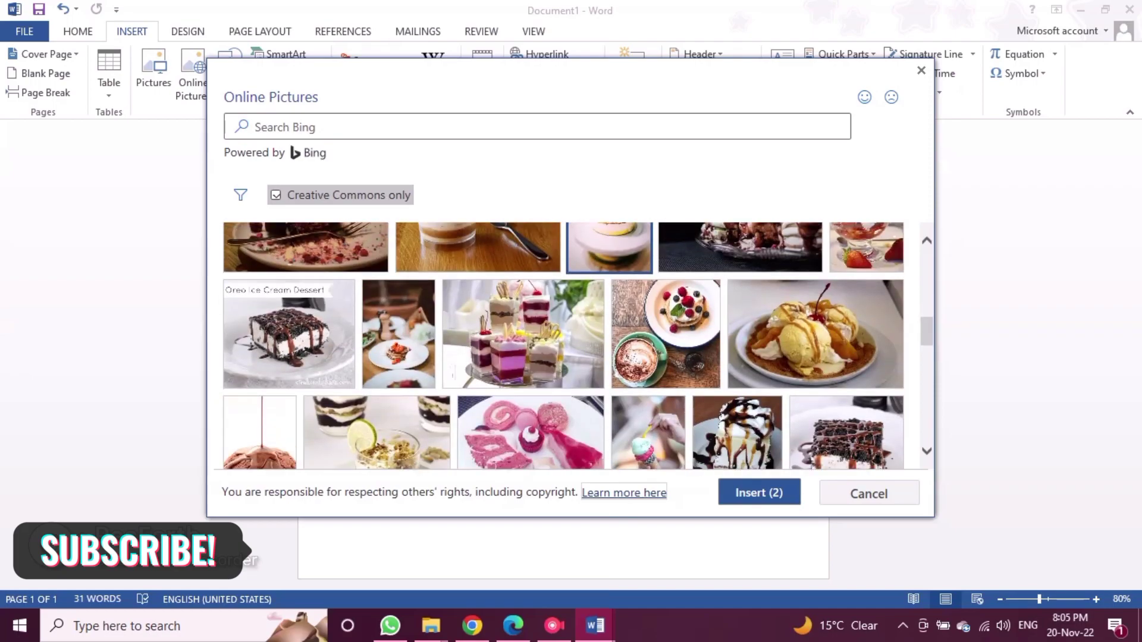
scroll(563, 346, down, 2)
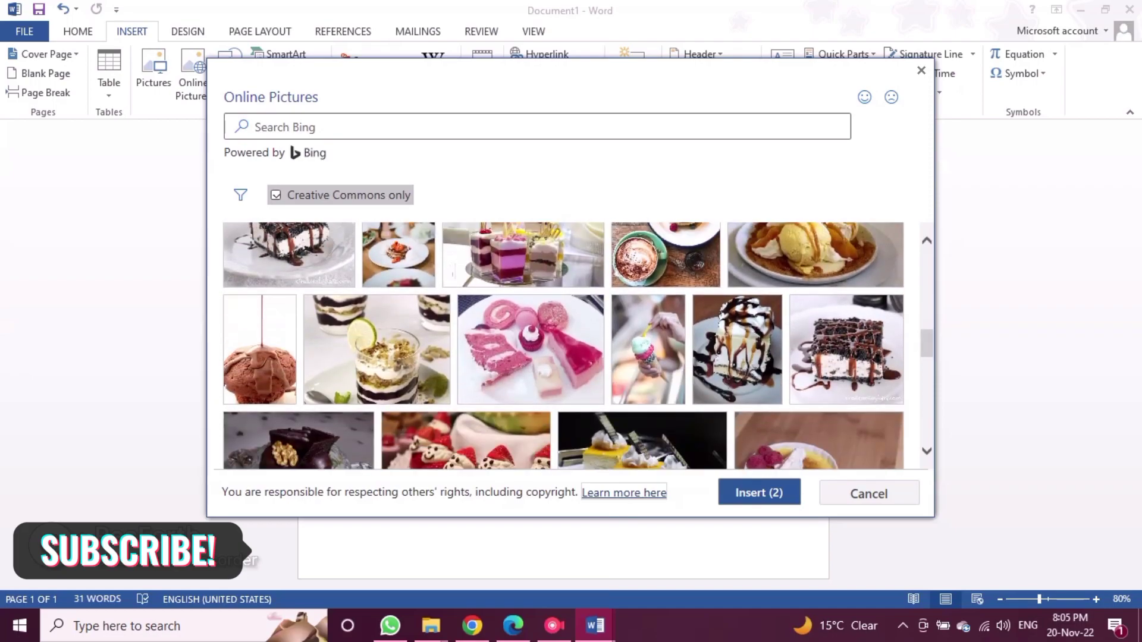
scroll(564, 346, down, 1)
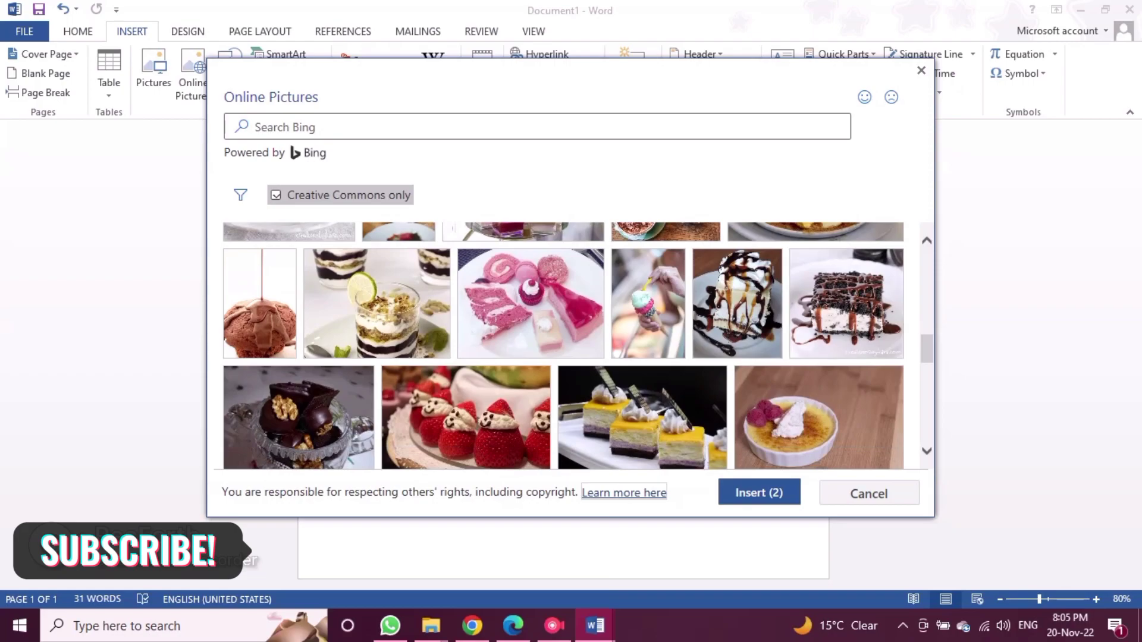
click(737, 303)
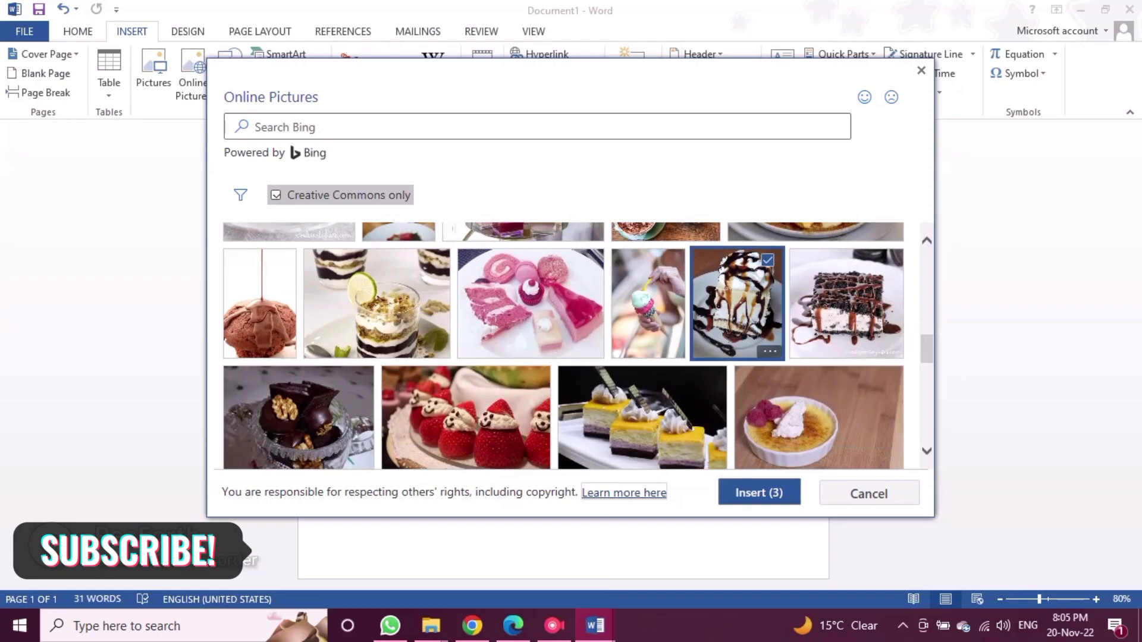
Add the orange cake and bundt cake photos and insert all five dessert photos
scroll(564, 346, down, 2)
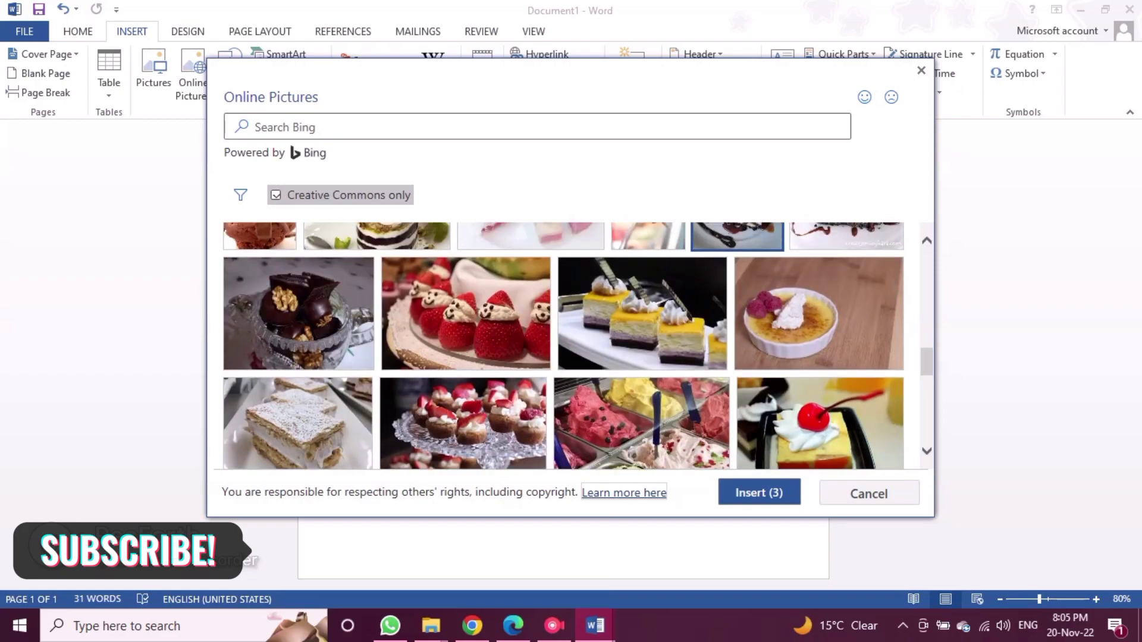
scroll(564, 346, down, 2)
scroll(564, 346, down, 2)
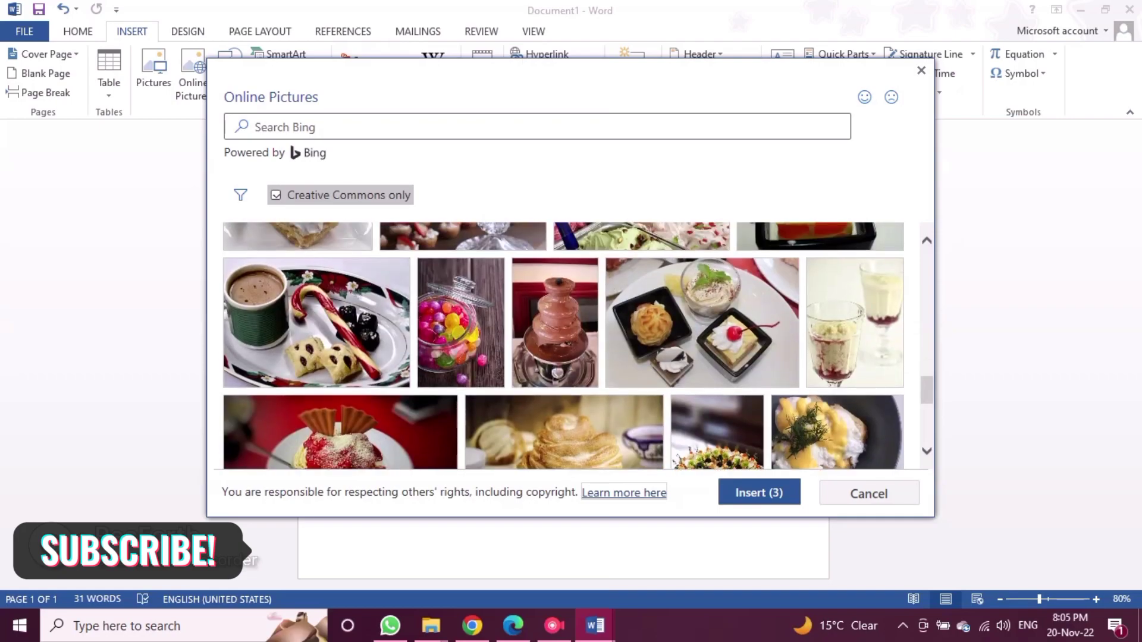
scroll(563, 346, down, 2)
scroll(571, 310, down, 2)
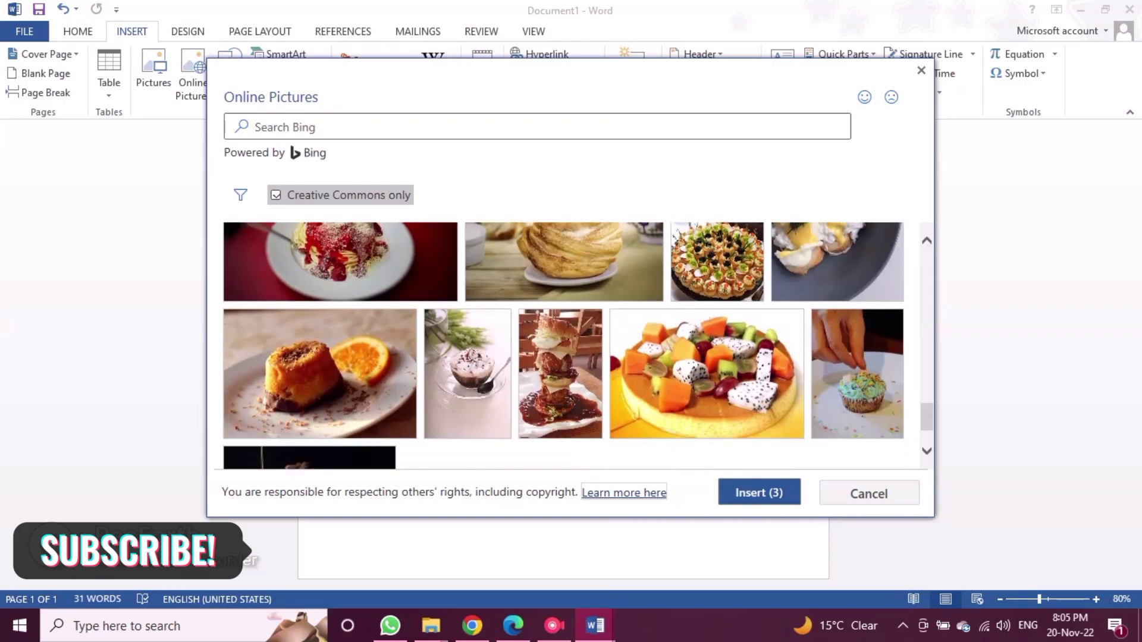
scroll(571, 311, down, 2)
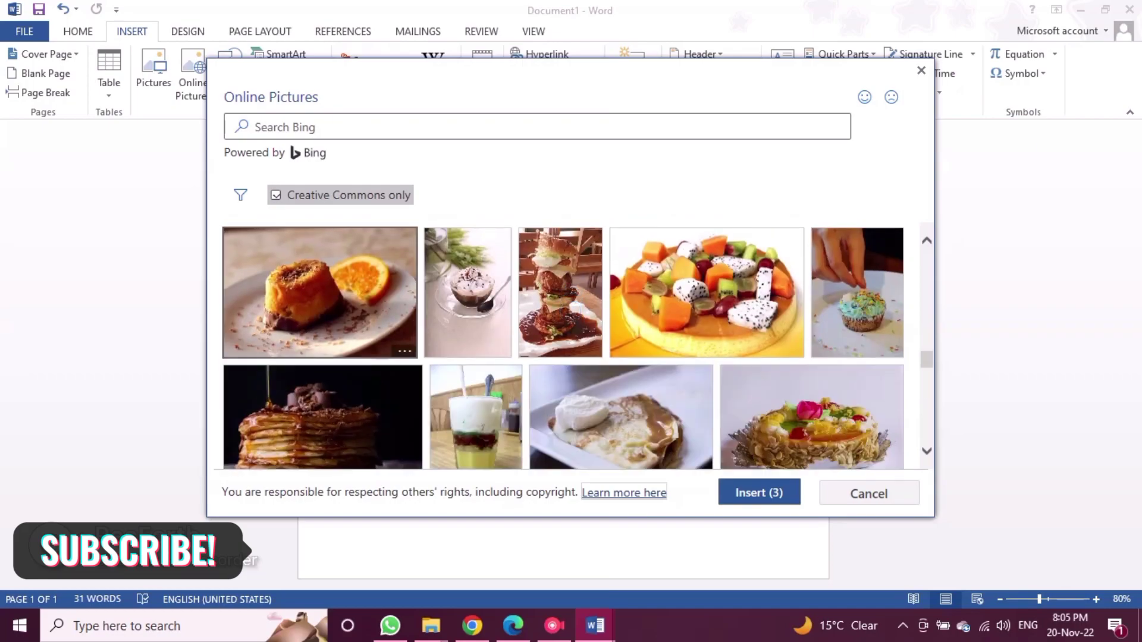
click(320, 292)
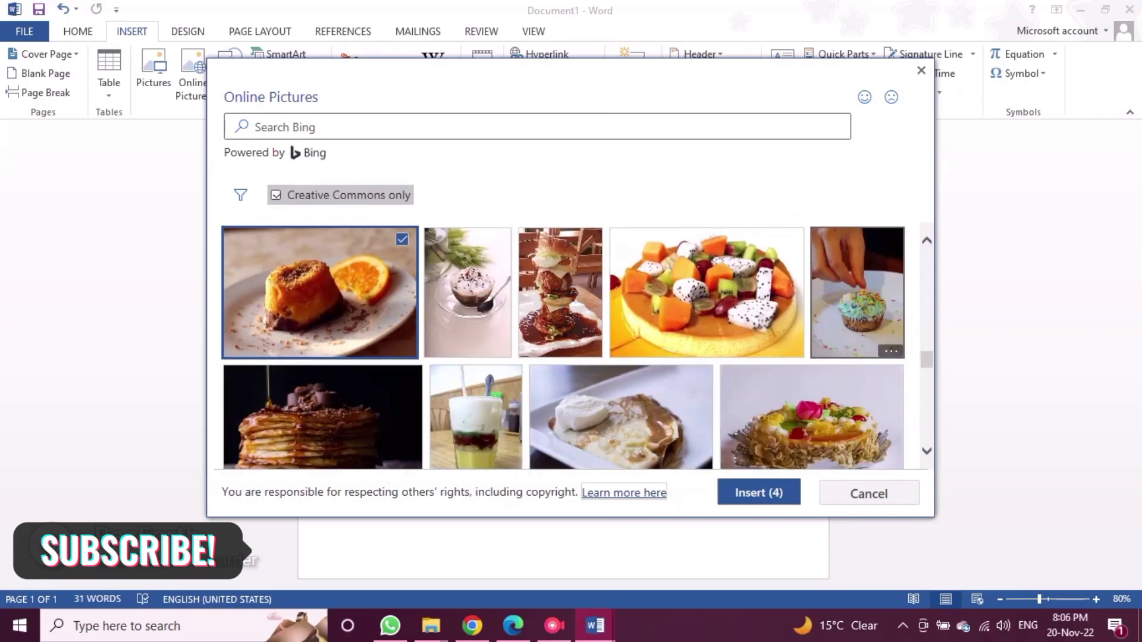
scroll(563, 344, down, 2)
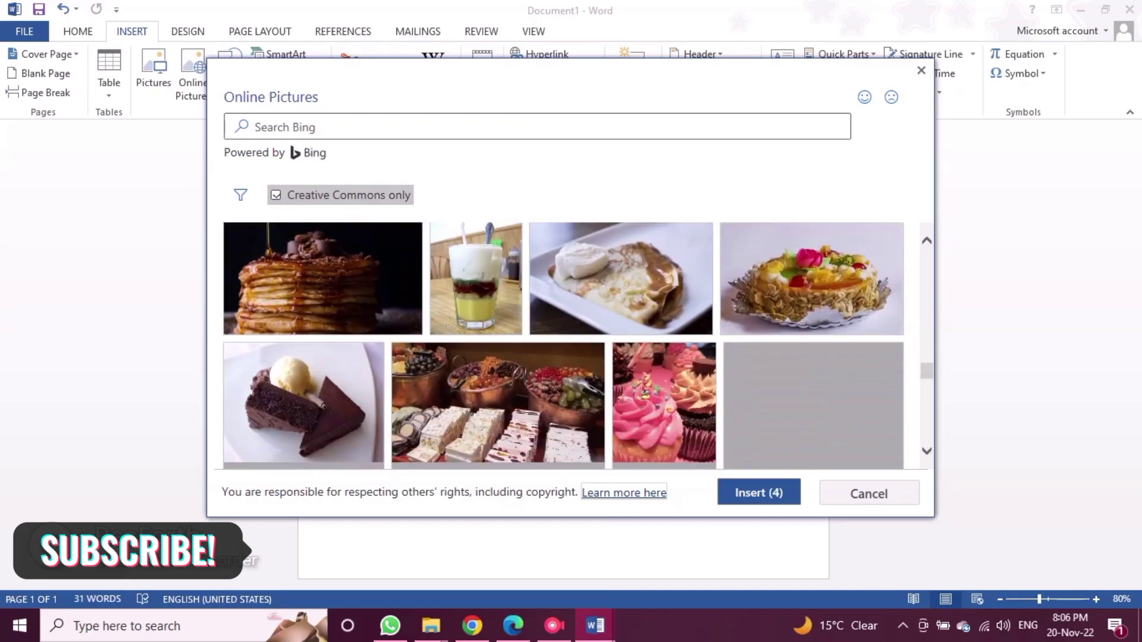
scroll(562, 345, down, 1)
scroll(562, 345, down, 2)
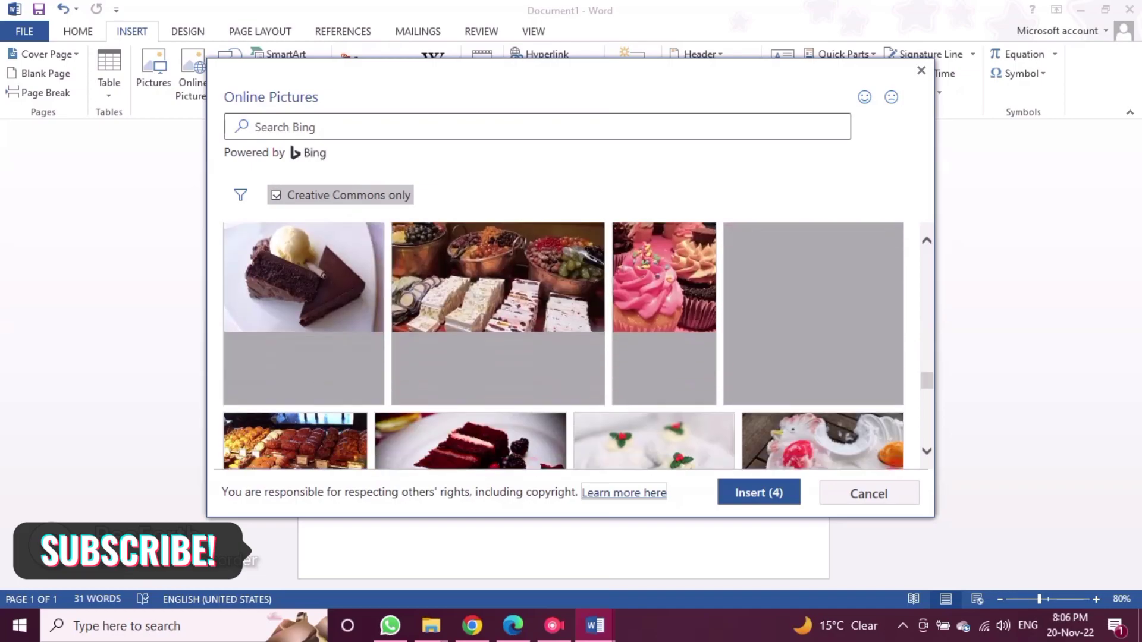
scroll(563, 345, down, 2)
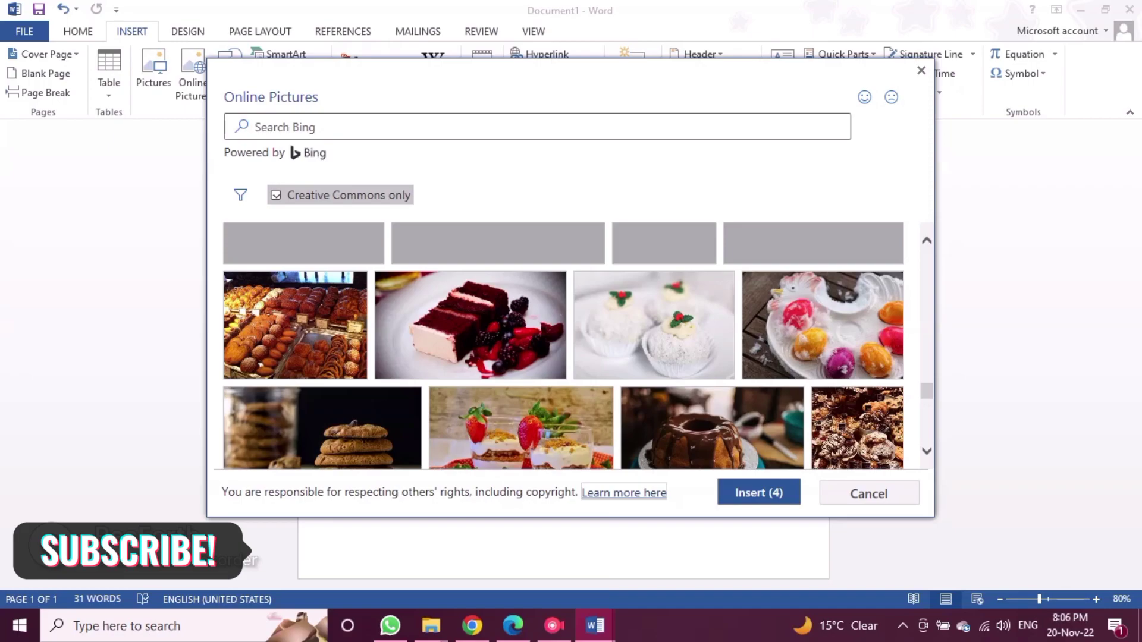
scroll(563, 345, down, 2)
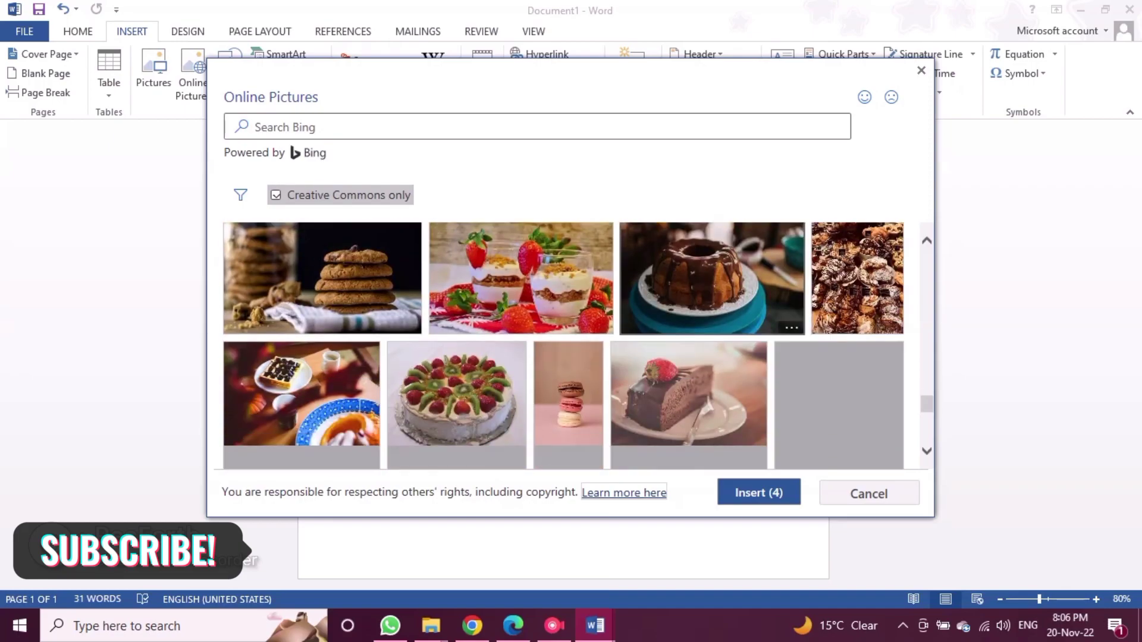
click(711, 277)
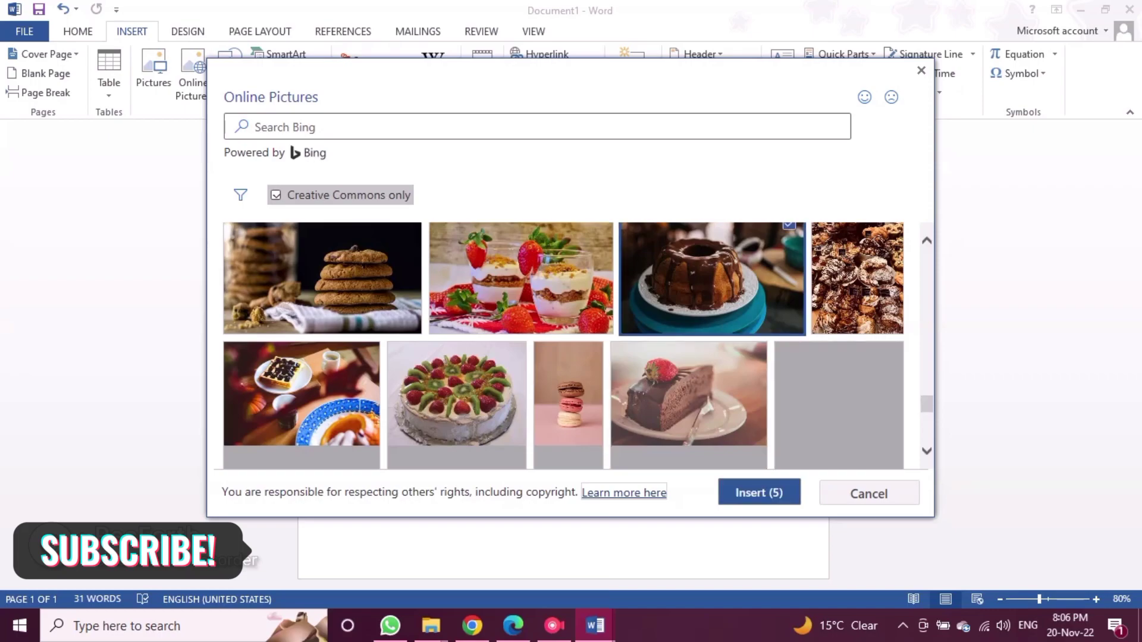
scroll(563, 346, up, 5)
scroll(564, 346, up, 1)
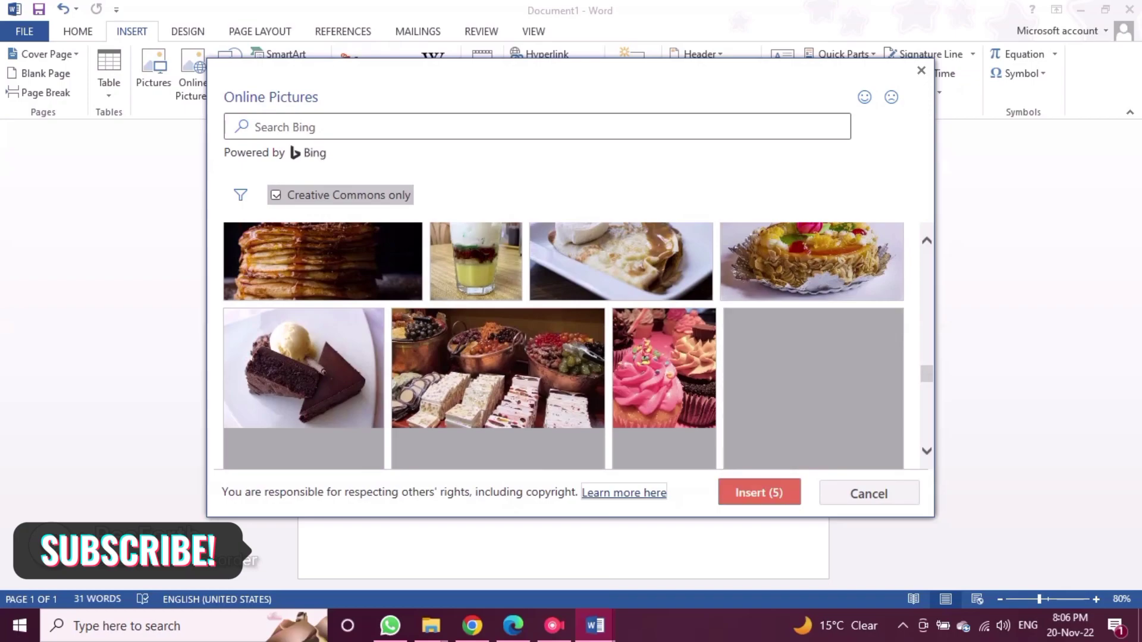
click(758, 492)
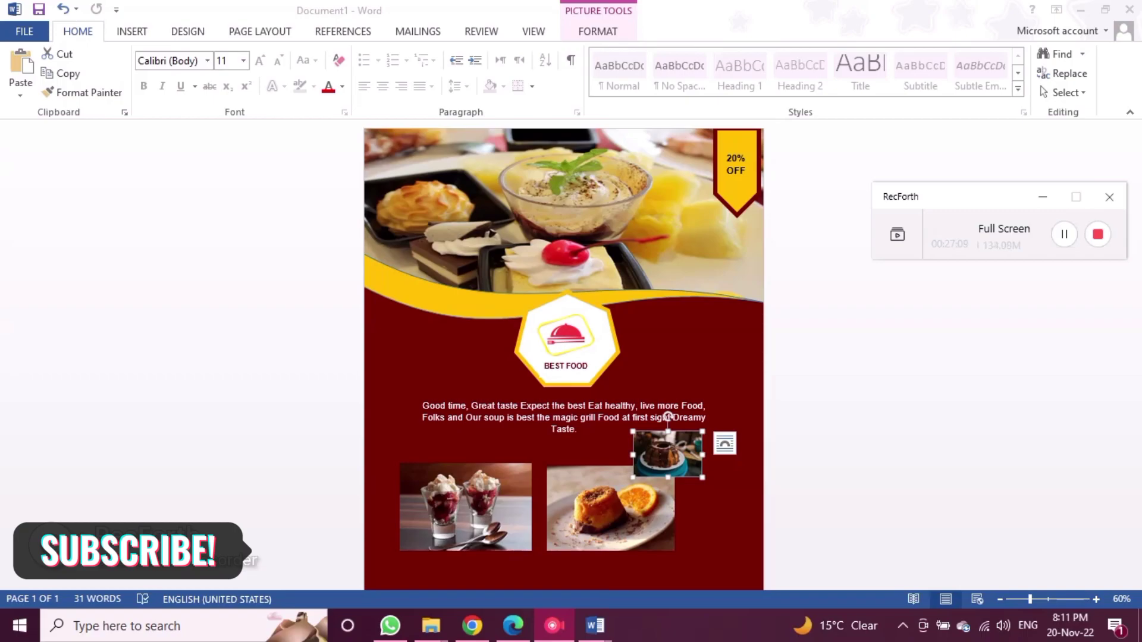
Shrink and reposition the dessert-glasses and orange-cake pictures into a row
drag(464, 505, 466, 491)
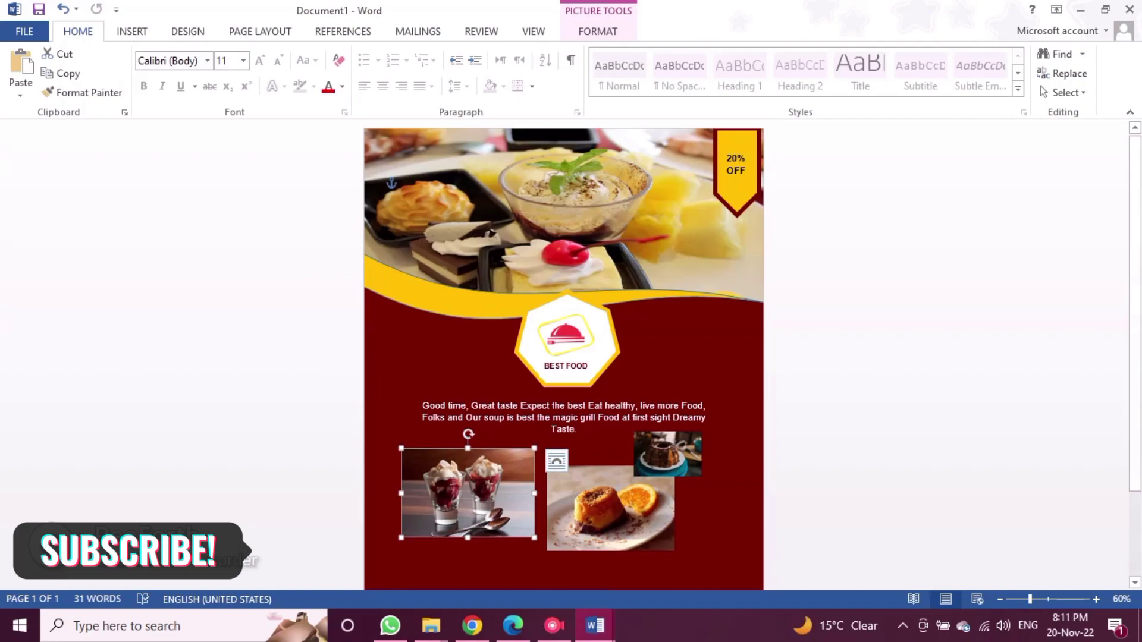
drag(534, 537, 497, 512)
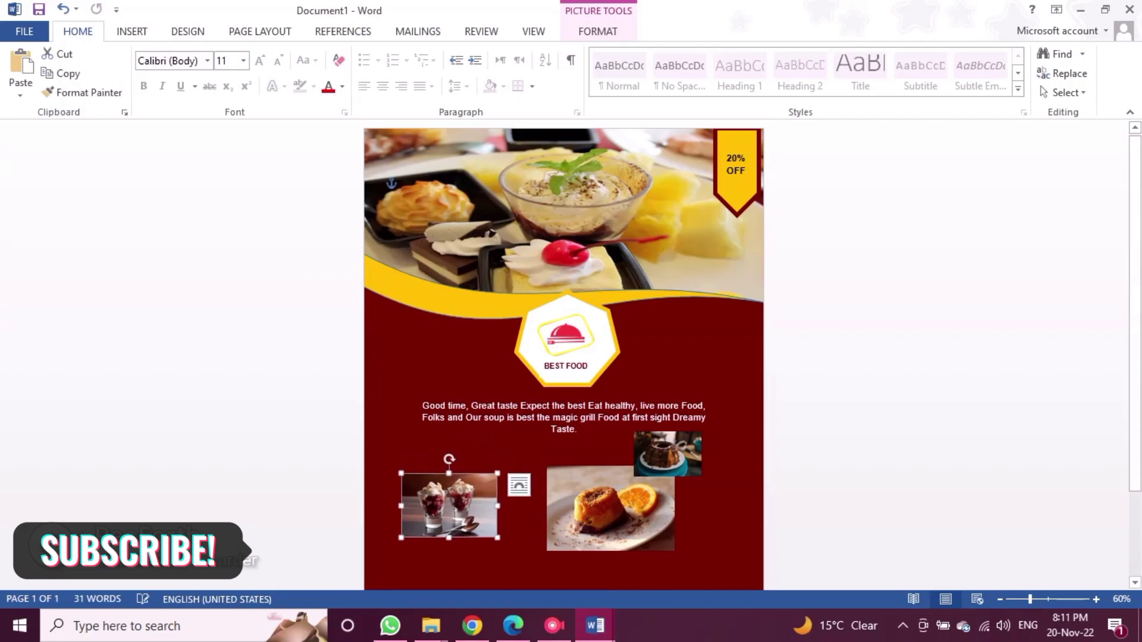
drag(449, 480, 460, 490)
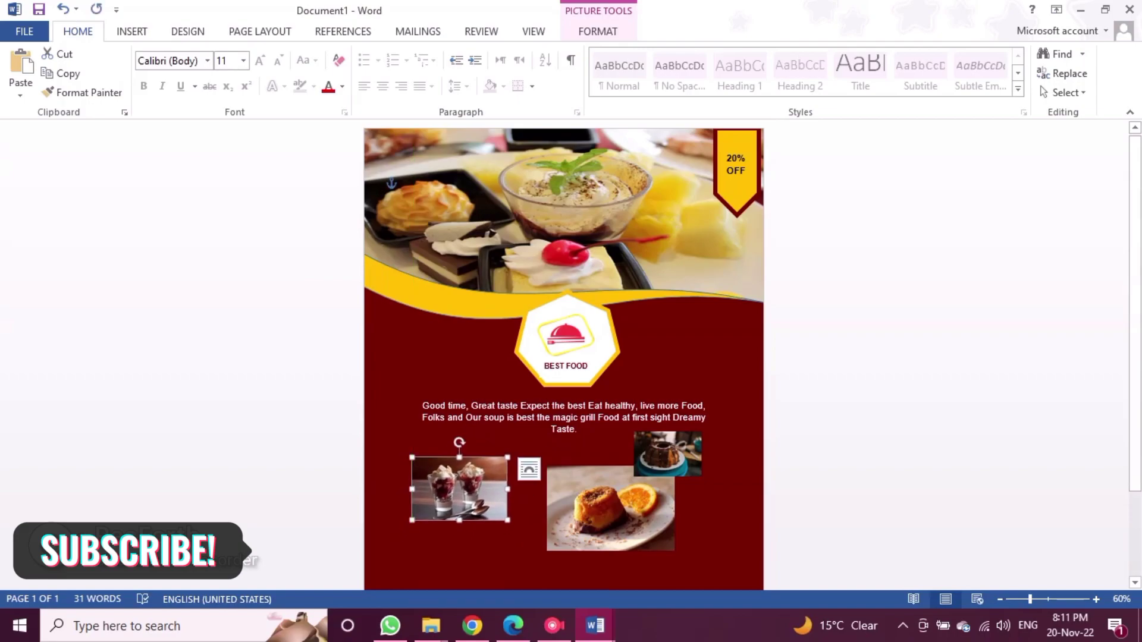
click(610, 508)
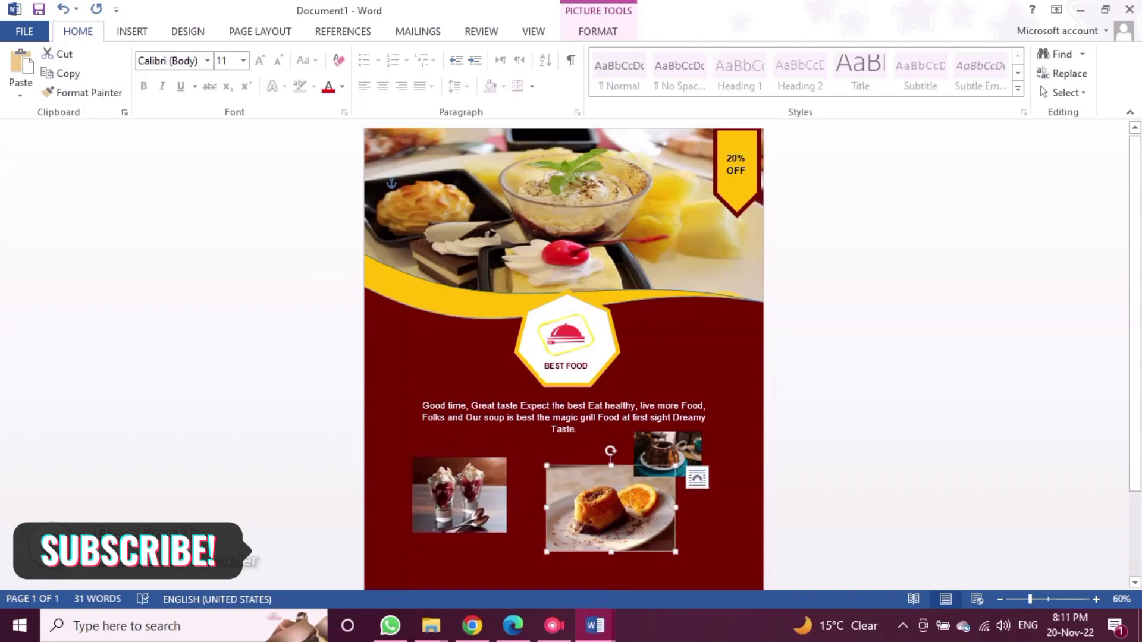
drag(611, 509, 582, 500)
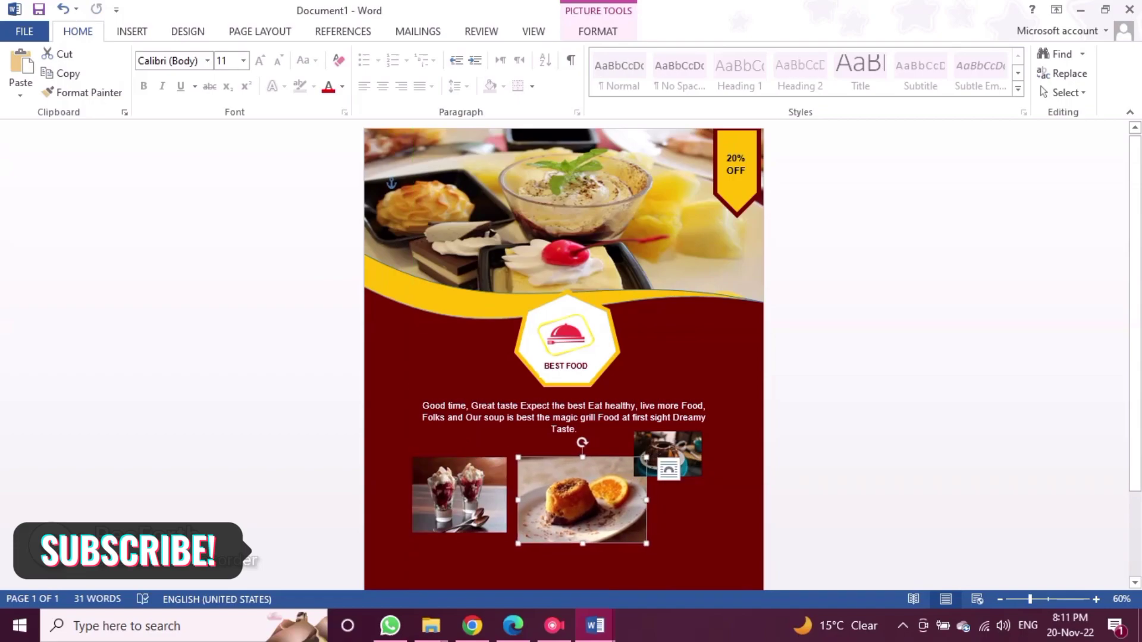
drag(646, 457, 606, 484)
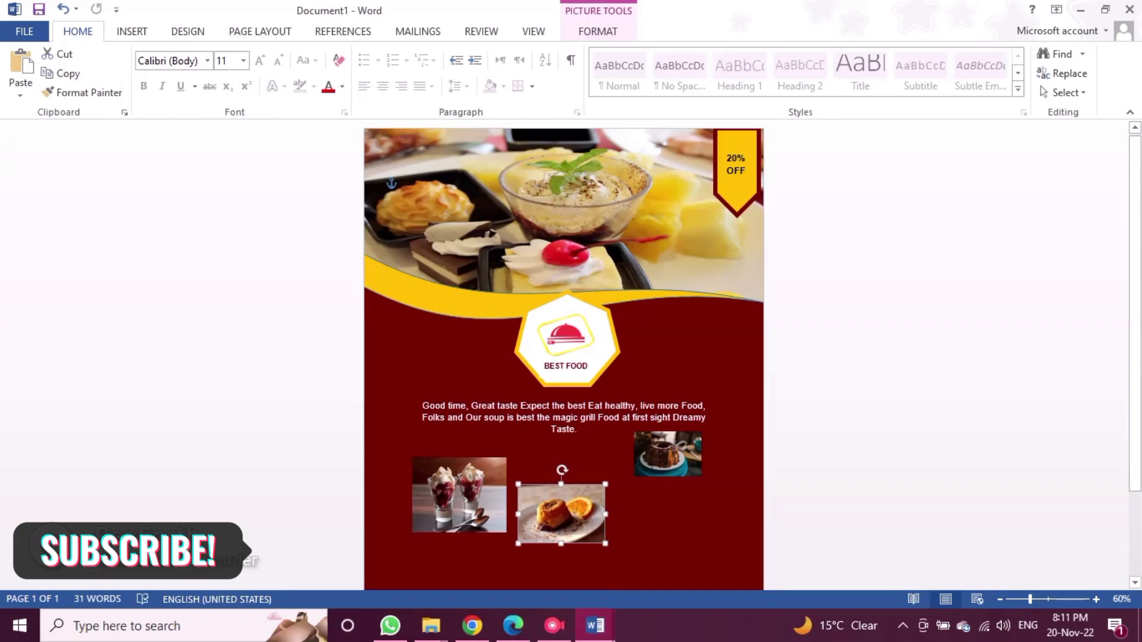
mouse_move(562, 514)
mouse_down()
mouse_move(565, 488)
mouse_move(565, 531)
mouse_up()
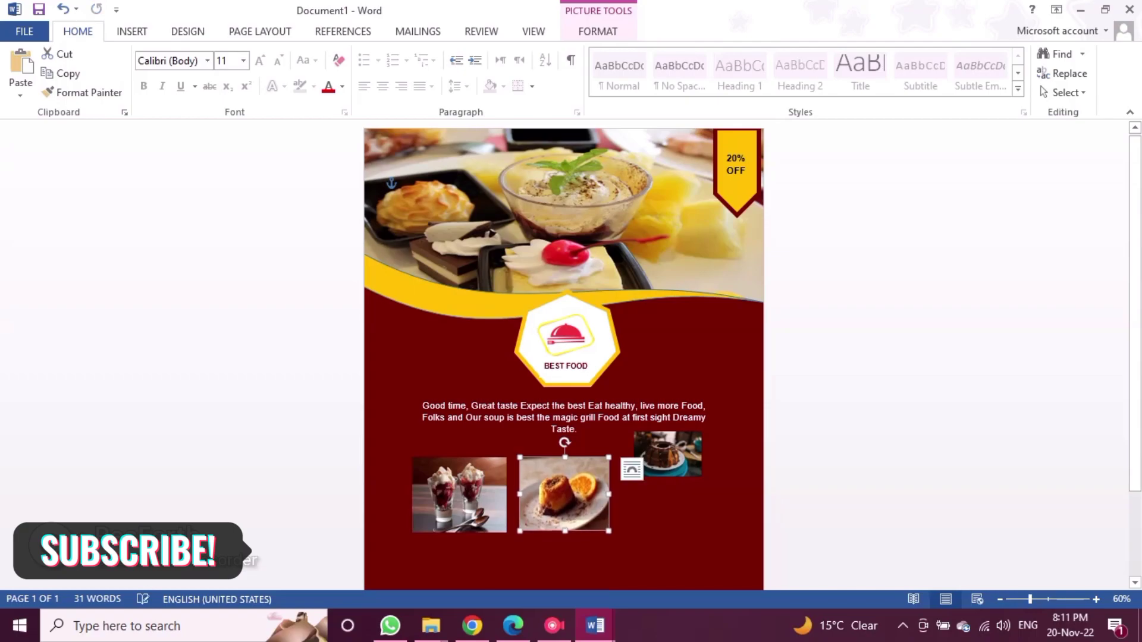
drag(608, 494, 617, 494)
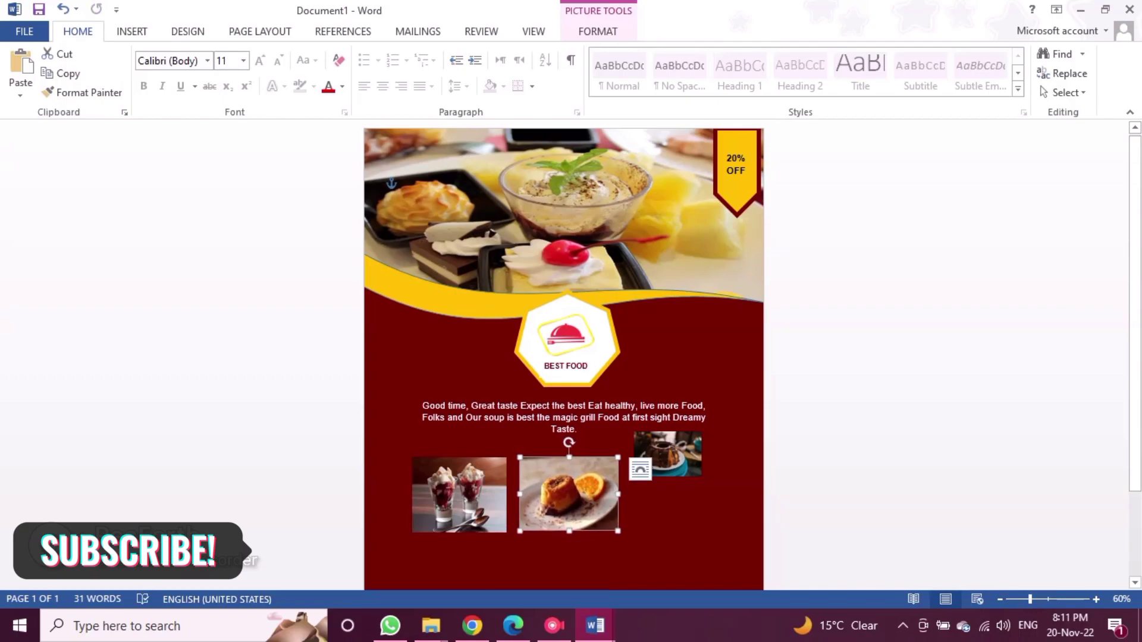
Lower the chocolate-cake picture into the row and make it taller
mouse_move(668, 454)
mouse_down()
mouse_move(665, 486)
mouse_move(716, 482)
mouse_up()
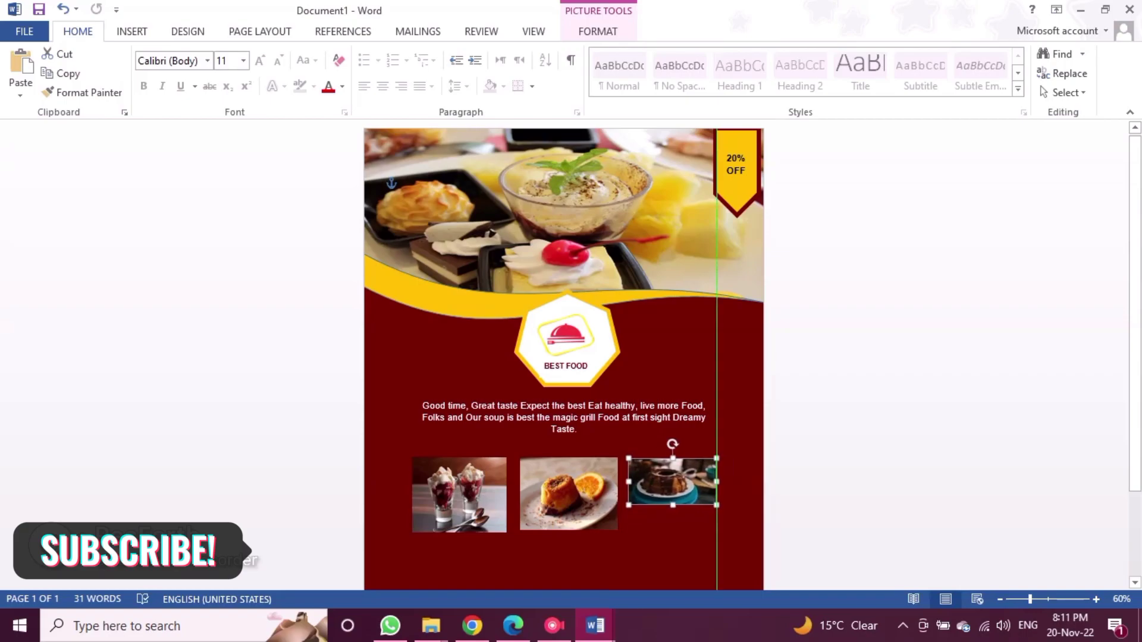
drag(672, 505, 673, 525)
drag(1030, 599, 1048, 599)
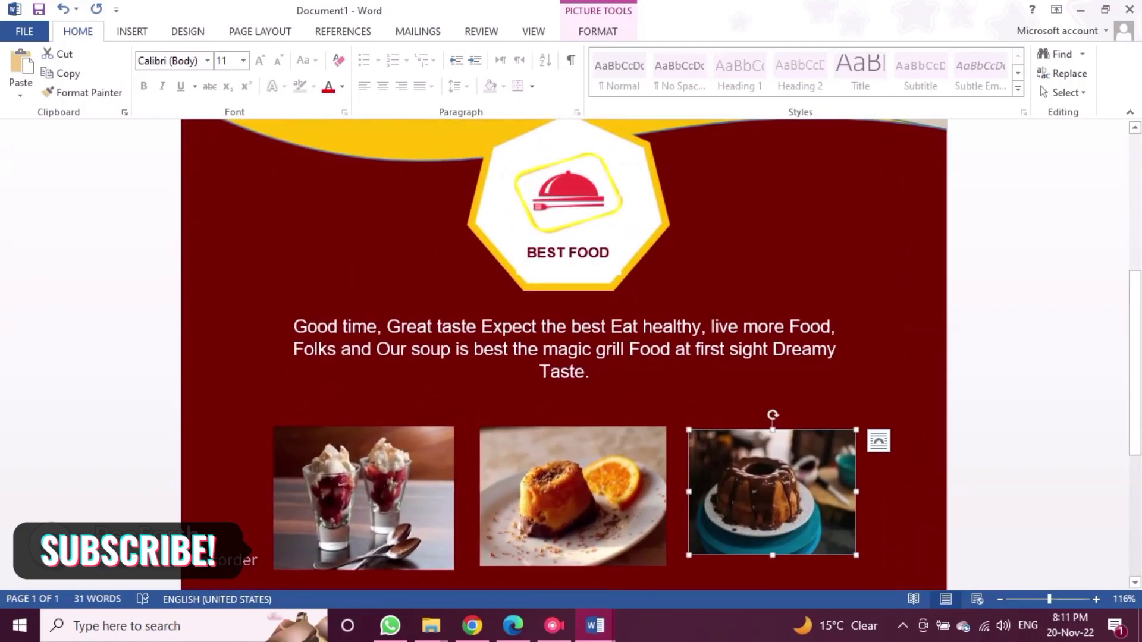
Give the ice-cream picture the Beveled Oval, Black style and raise it slightly
scroll(563, 354, down, 3)
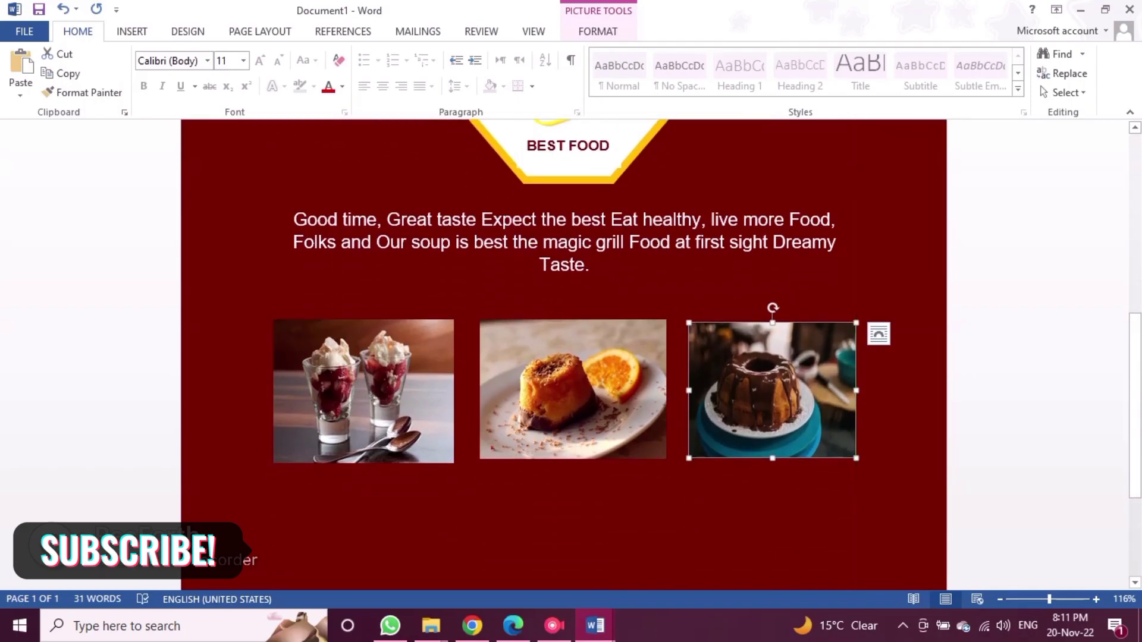
double_click(364, 391)
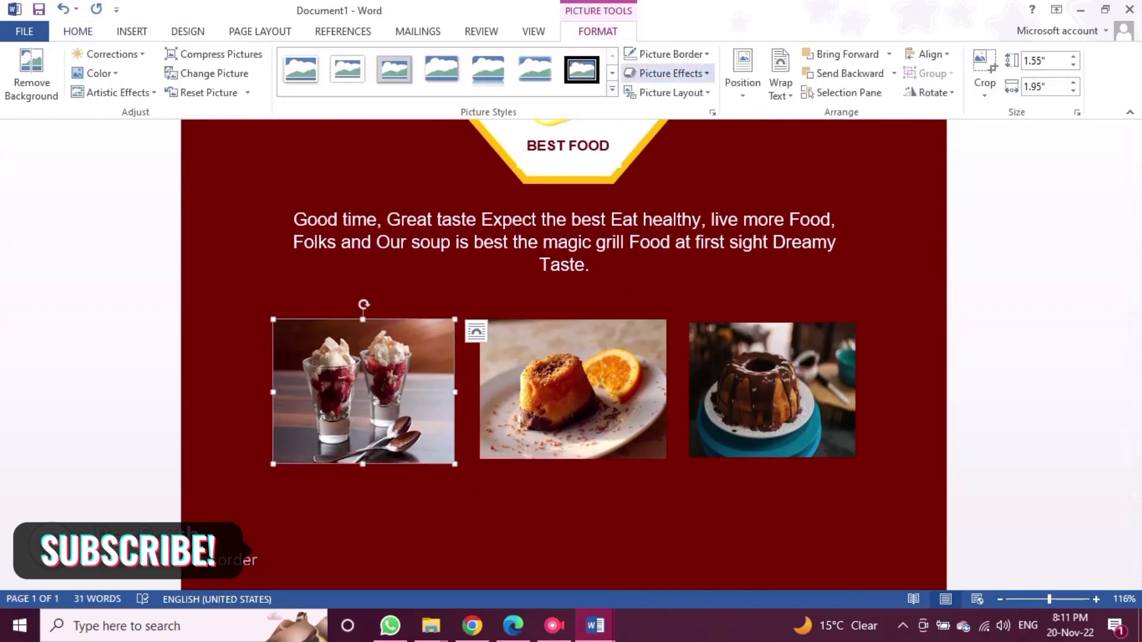
click(612, 89)
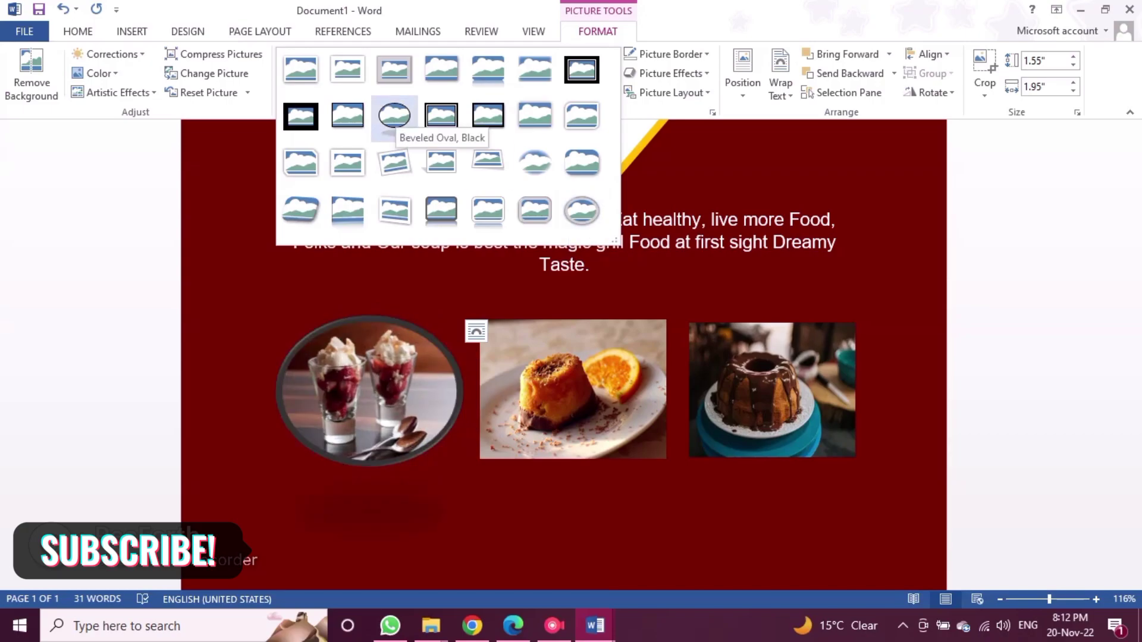
click(394, 116)
drag(369, 392, 369, 386)
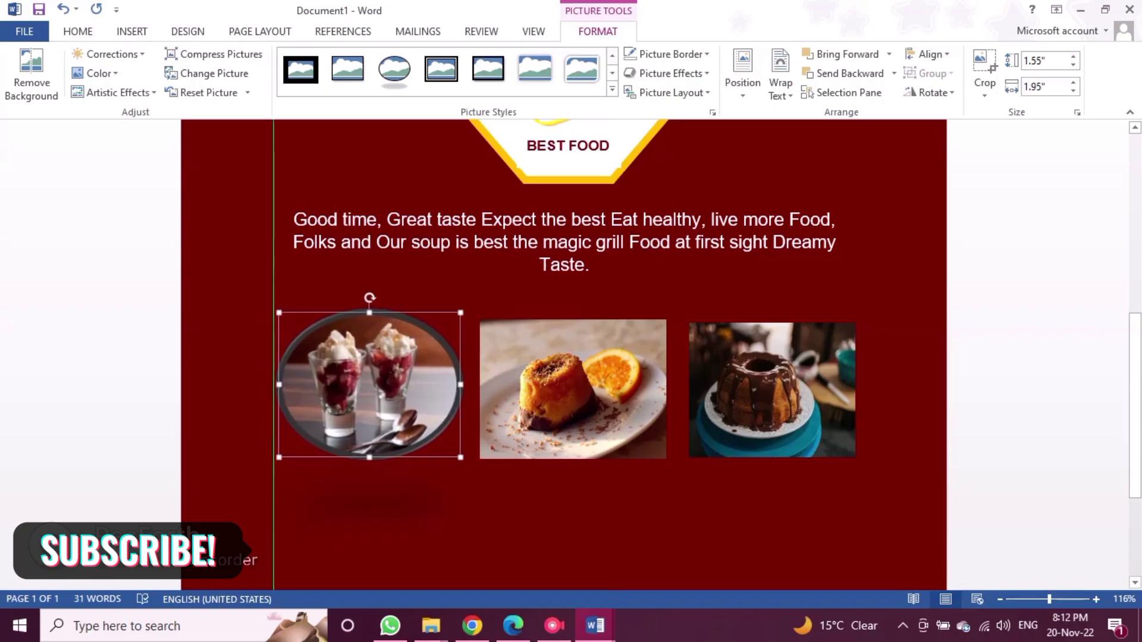
drag(369, 386, 369, 378)
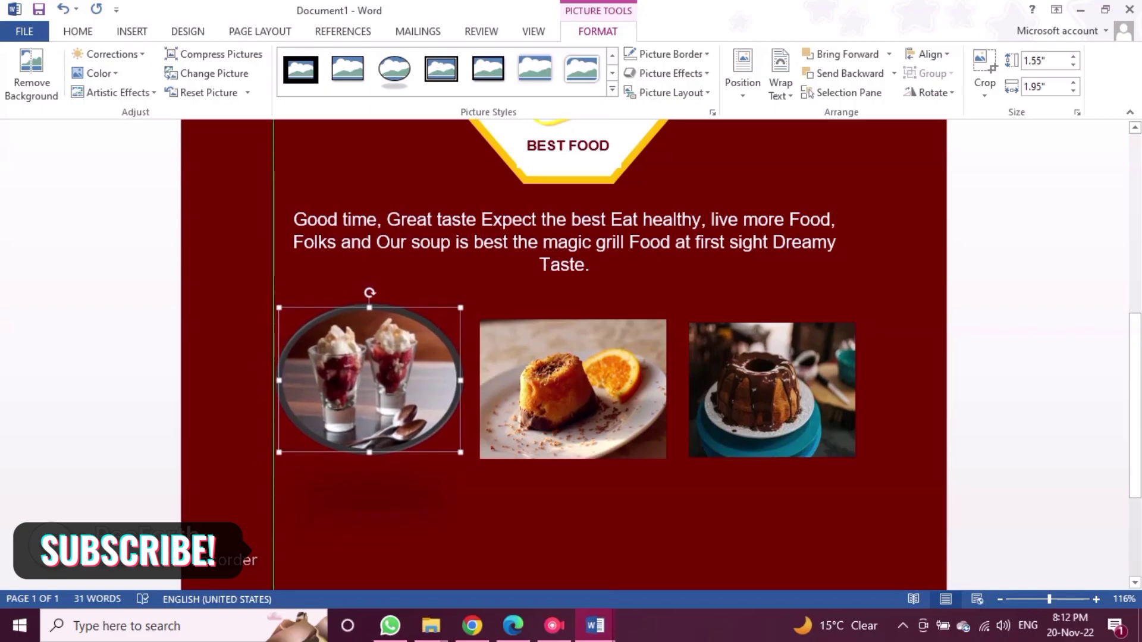
Apply Beveled Oval, Black to the orange-cake and chocolate-cake pictures and align them
click(573, 390)
drag(572, 389, 573, 380)
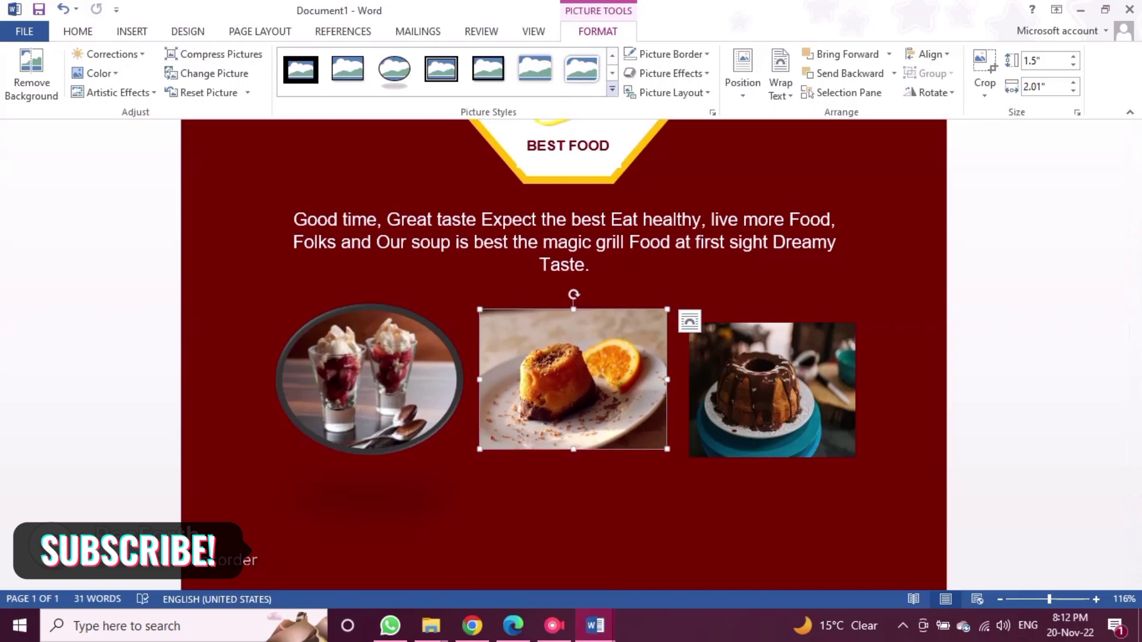
click(394, 70)
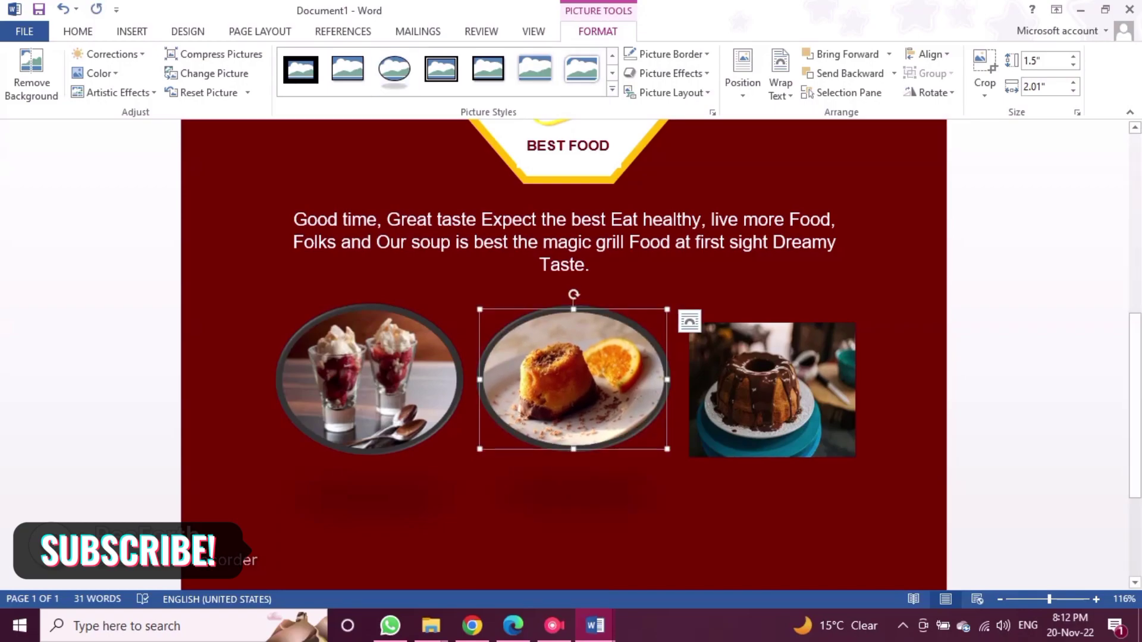
click(772, 390)
click(394, 69)
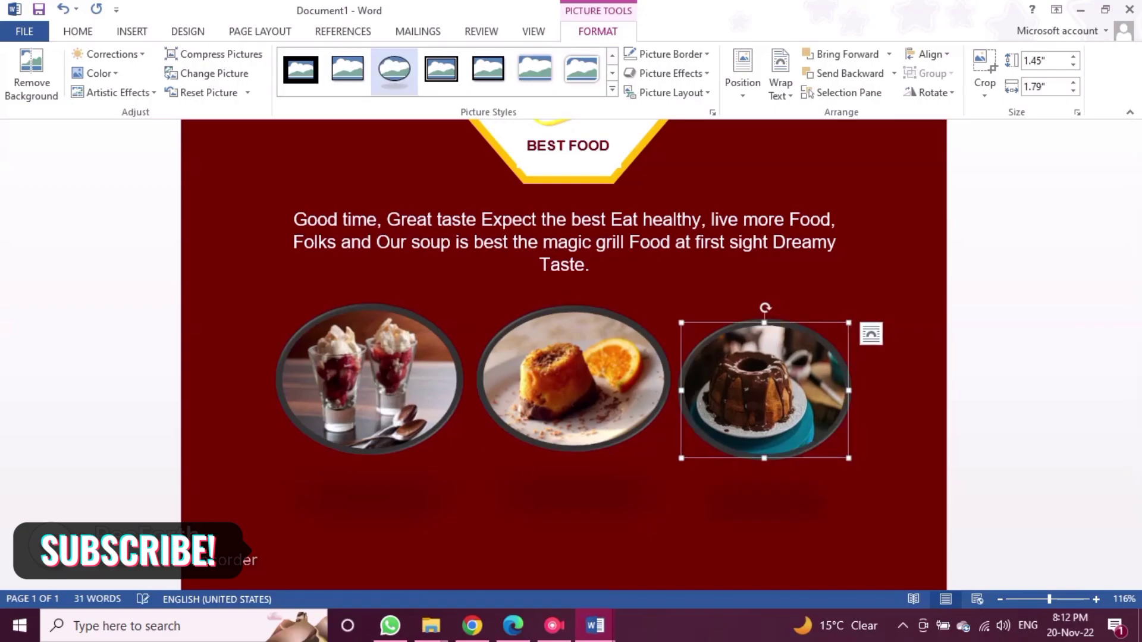
drag(764, 390, 769, 381)
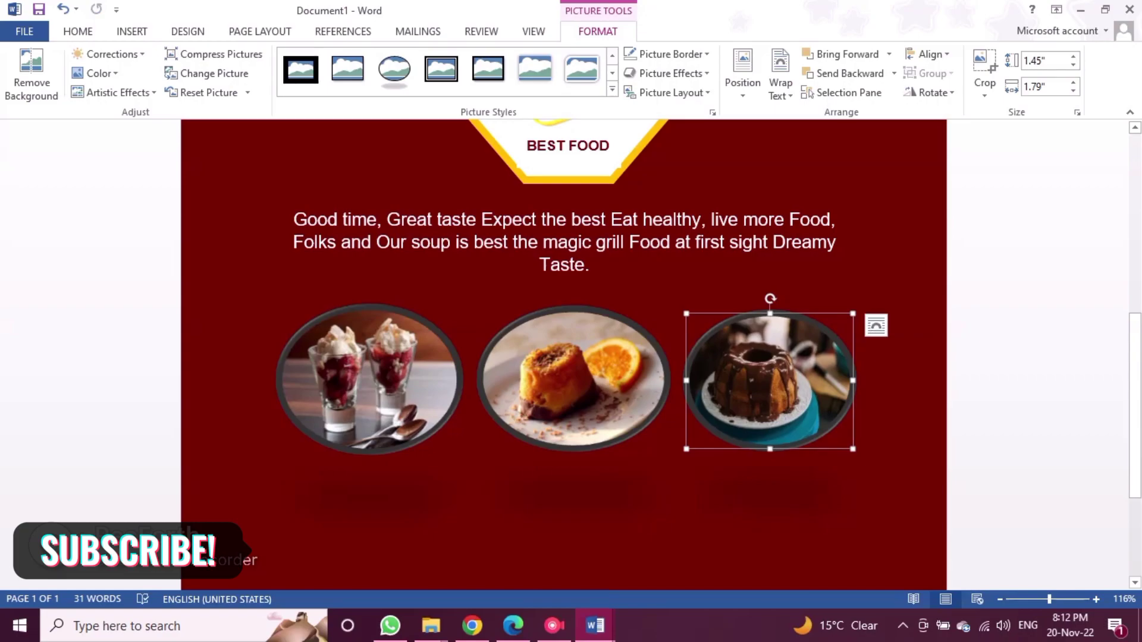
click(368, 380)
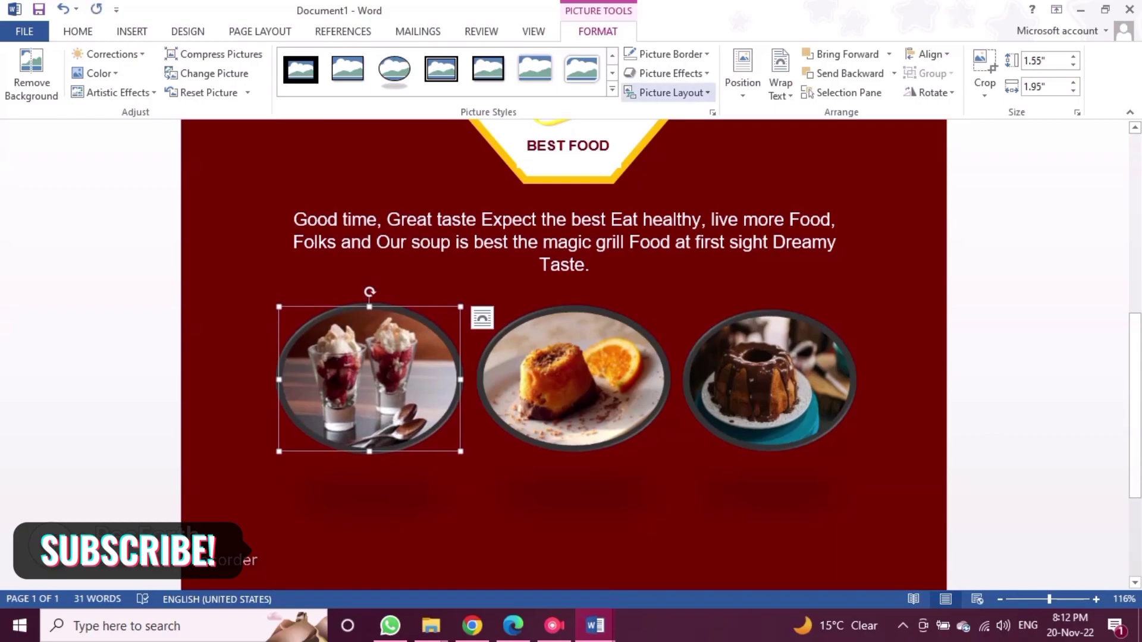
Add gold borders to the ice-cream, orange-cake and chocolate-cake ovals; widen the last to 1.85"
click(671, 54)
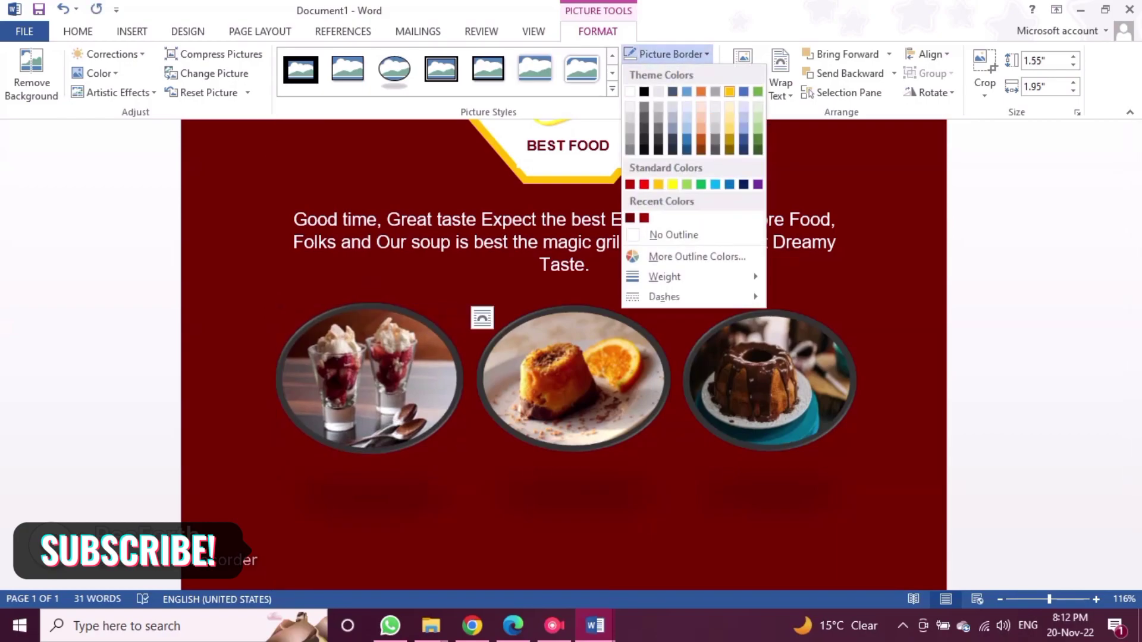
click(729, 91)
click(573, 379)
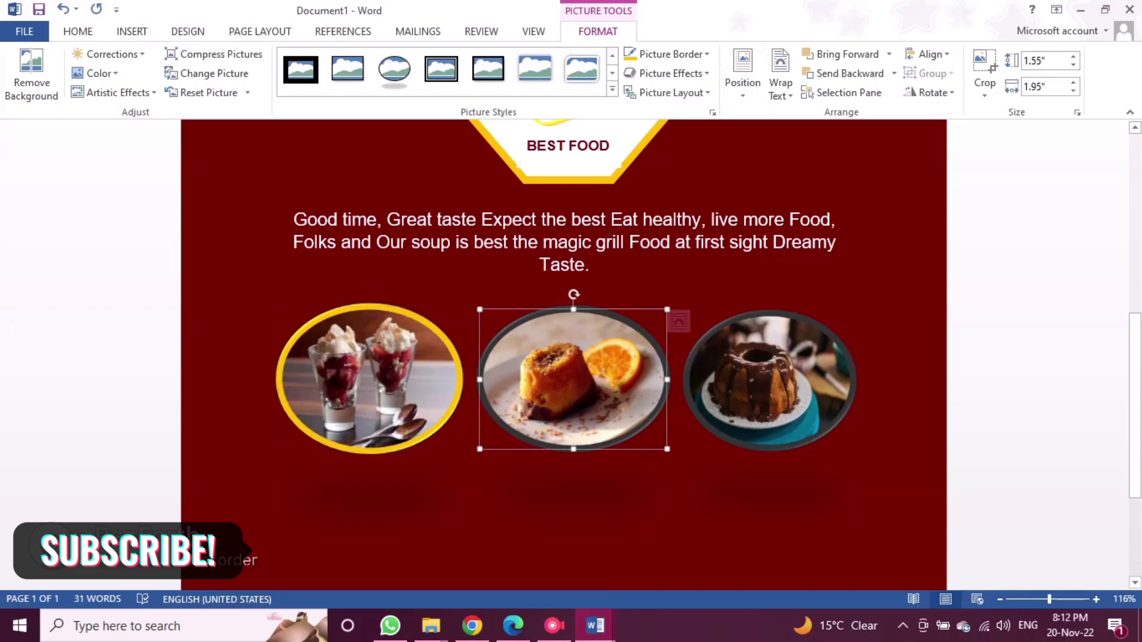
click(671, 54)
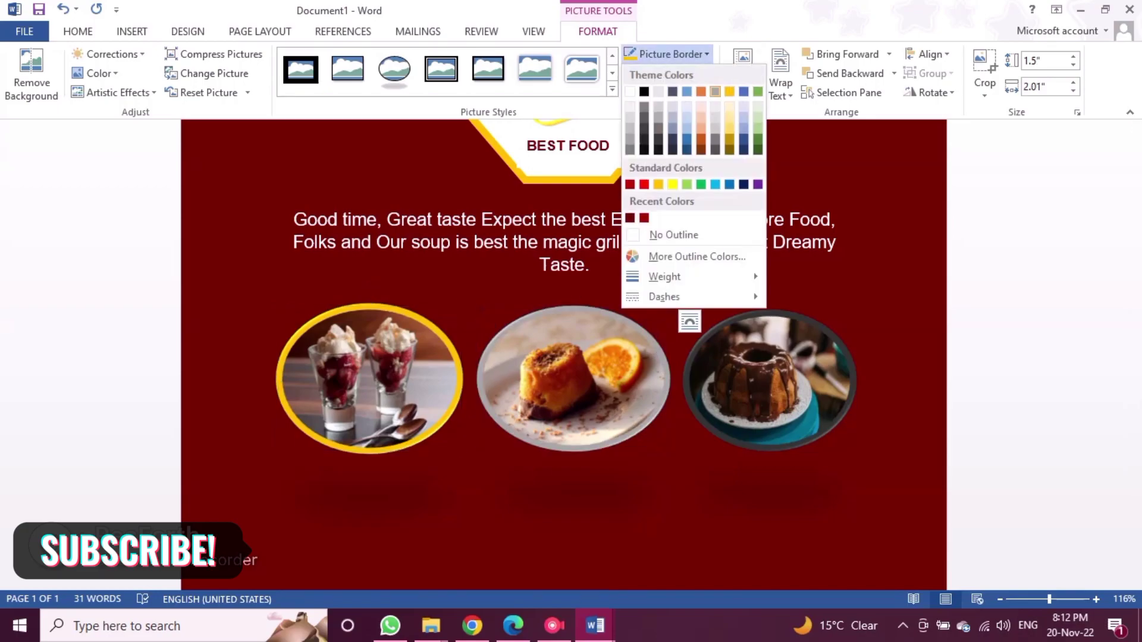
click(729, 91)
click(770, 381)
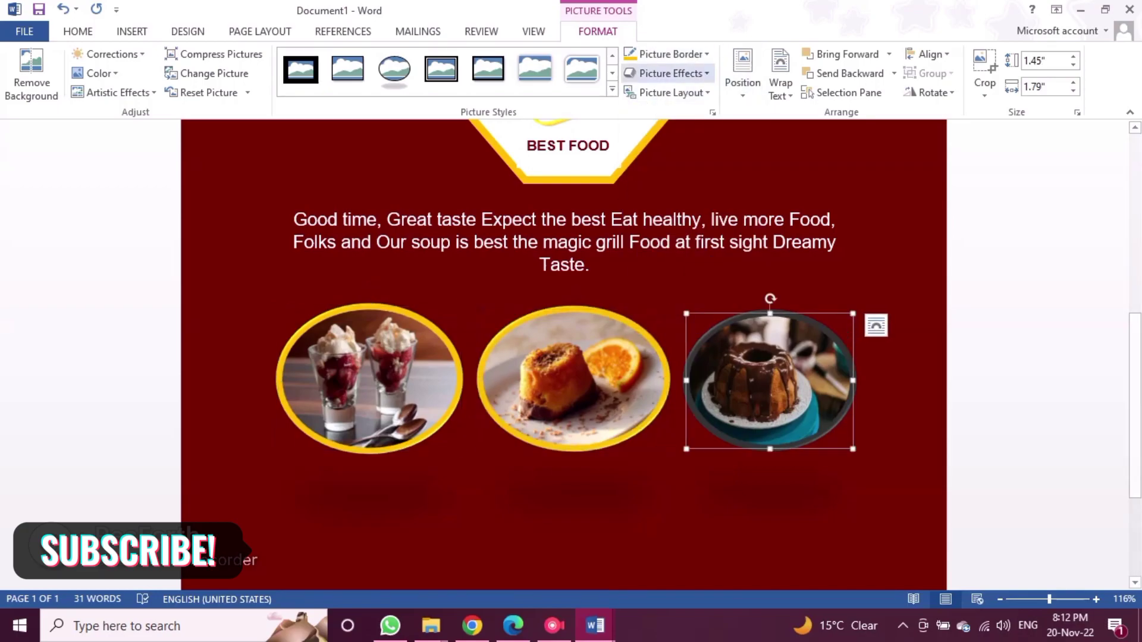
click(671, 54)
click(729, 91)
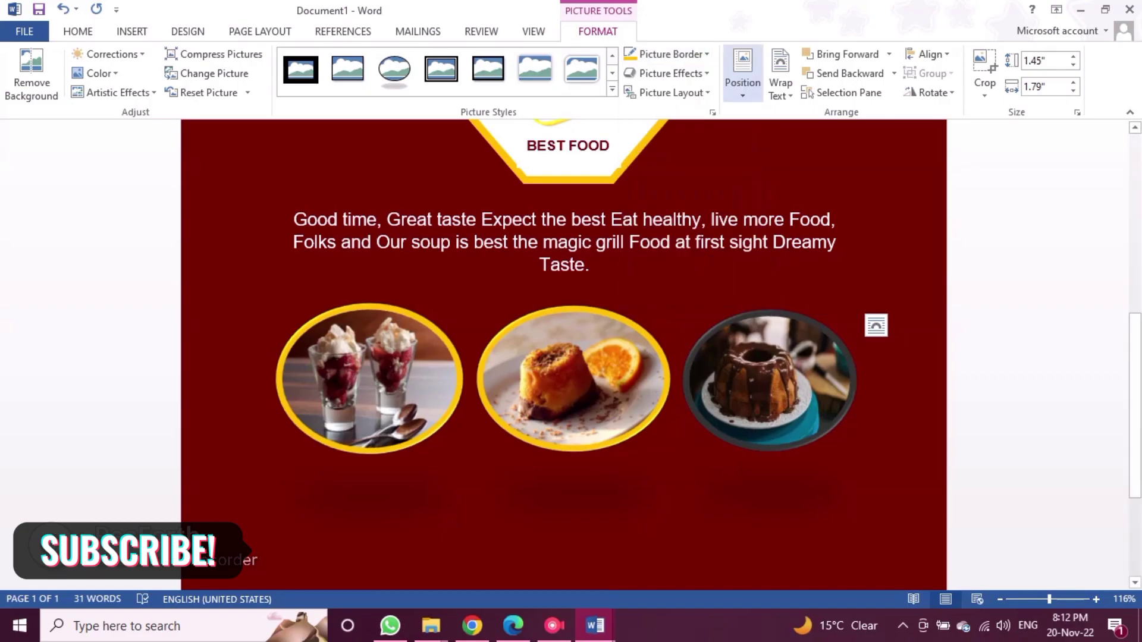
drag(853, 380, 858, 381)
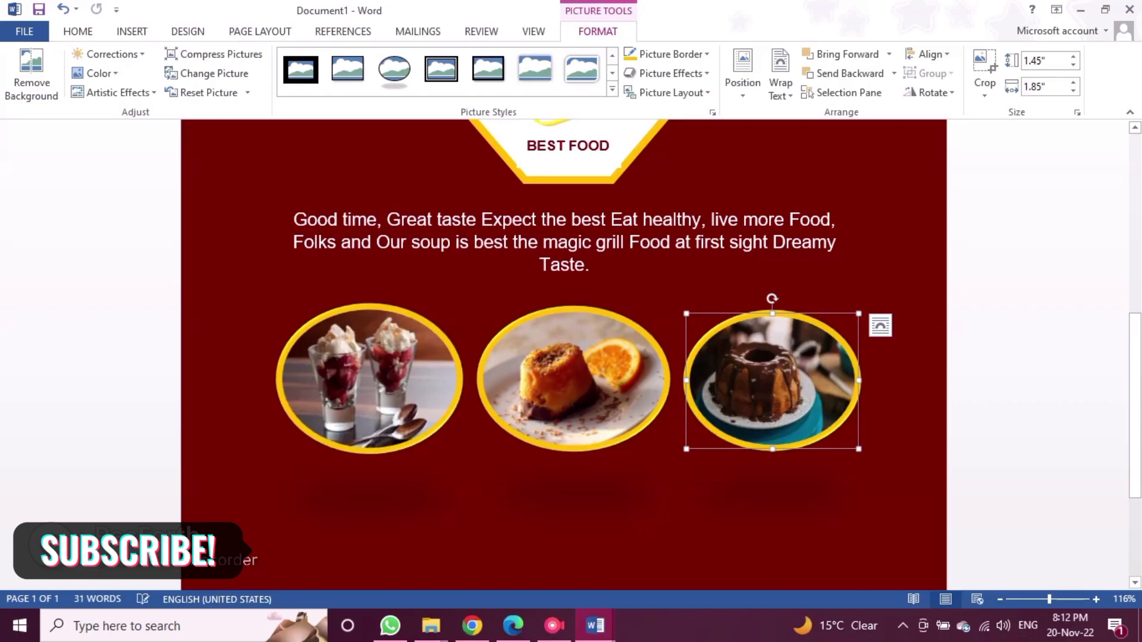
drag(771, 381, 770, 380)
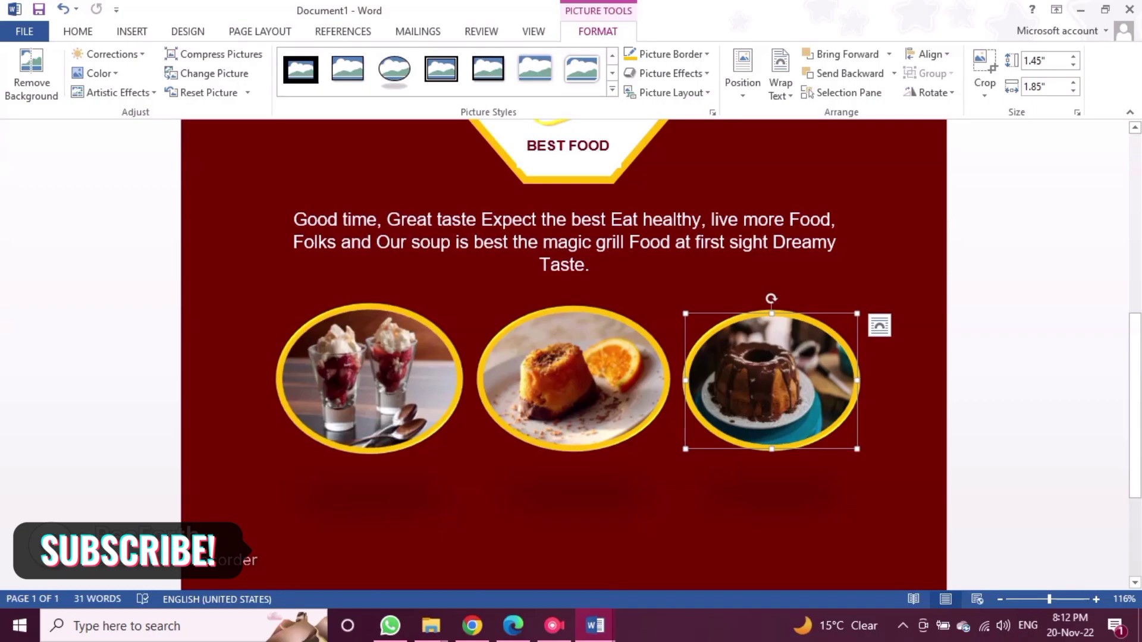
Draw a text box below the ice-cream oval
key(Escape)
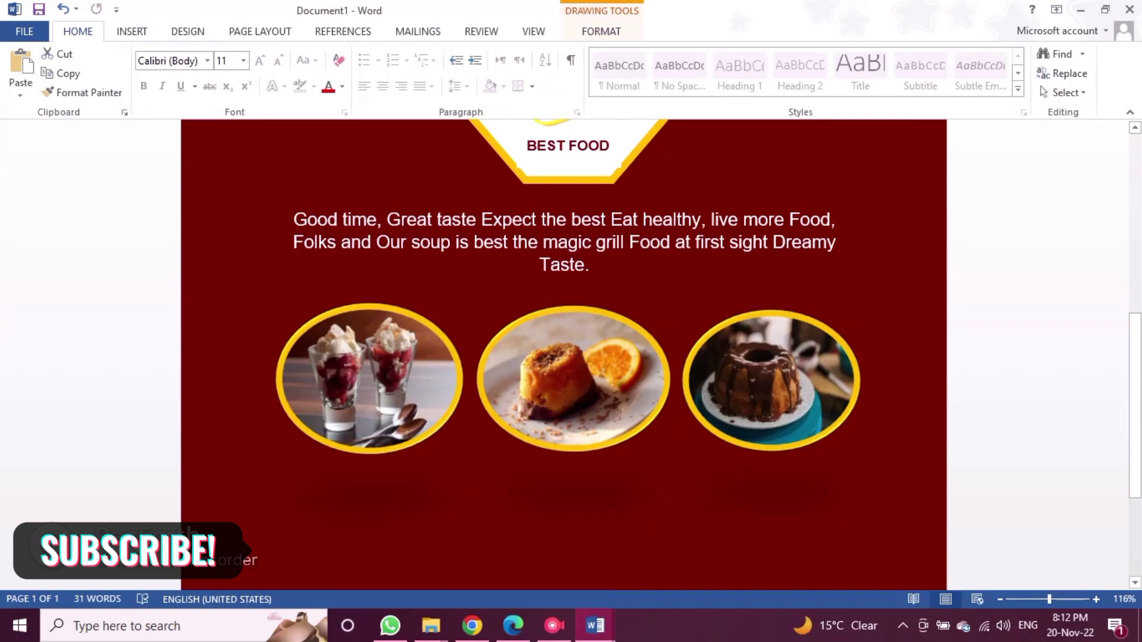
key(alt+n)
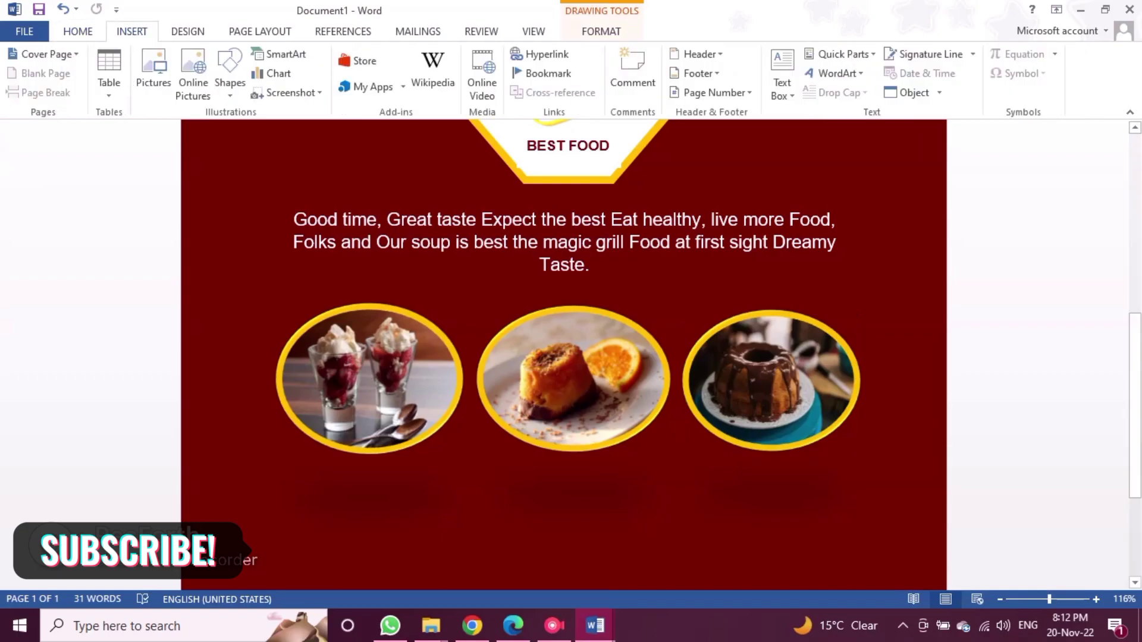
key(alt+j)
key(d)
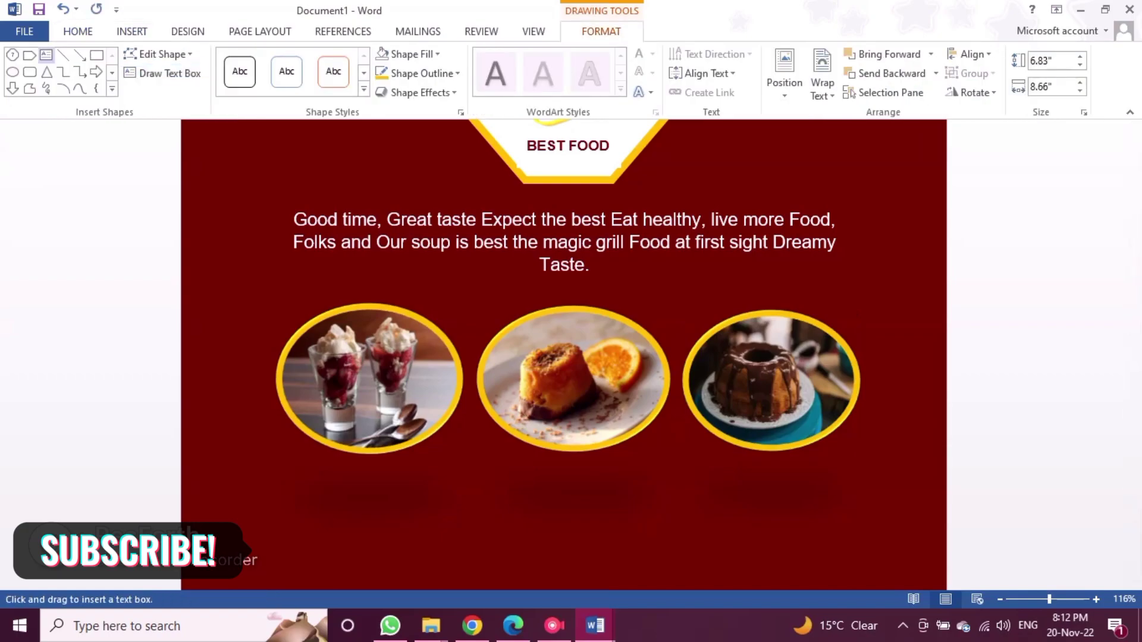
click(162, 73)
mouse_move(287, 471)
mouse_down()
mouse_move(430, 525)
mouse_move(455, 520)
mouse_up()
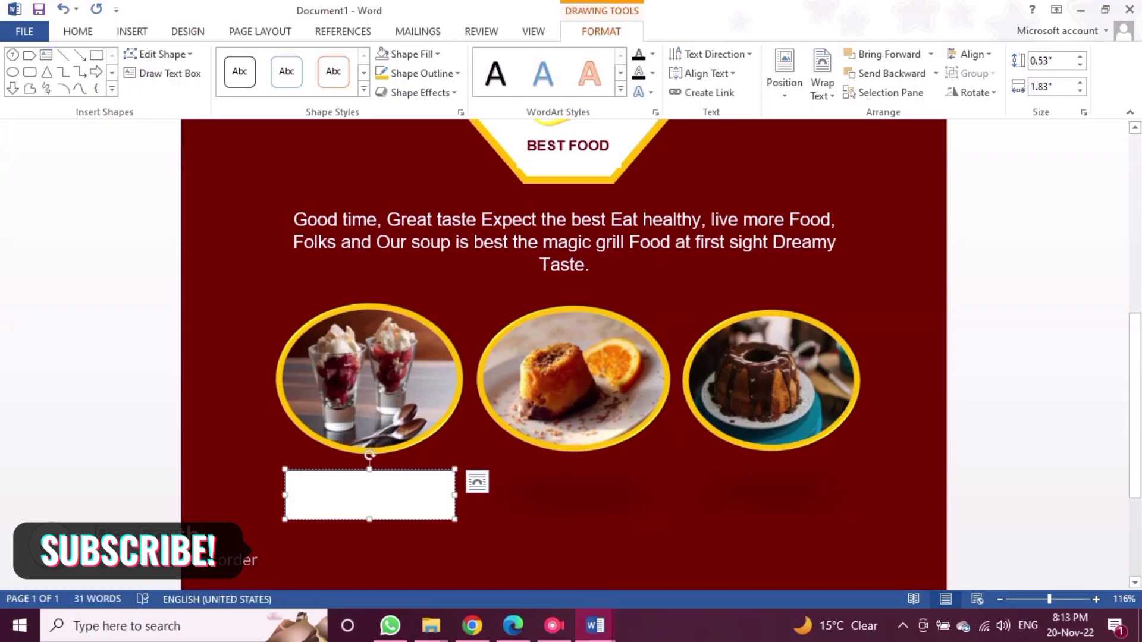
Type 'FOOD NAME' and 'Type any thing' on two lines and widen the box to 2.23"
text(FOO)
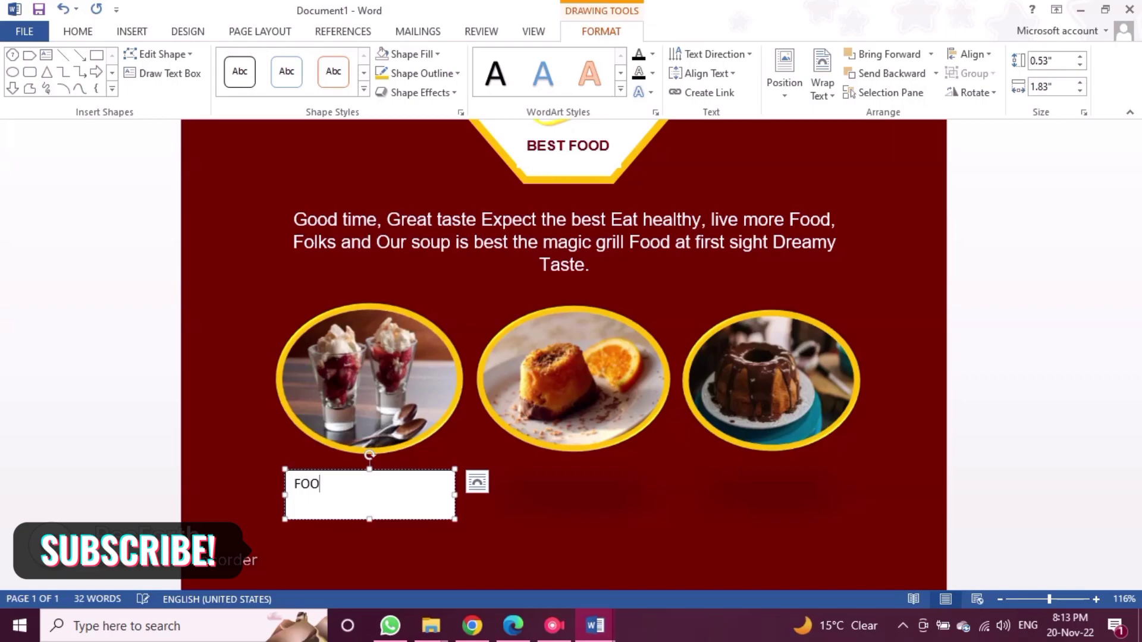
text(D NAM)
text(W)
key(BackSpace)
text(E)
key(Return)
text(T)
text(ype )
text(any t)
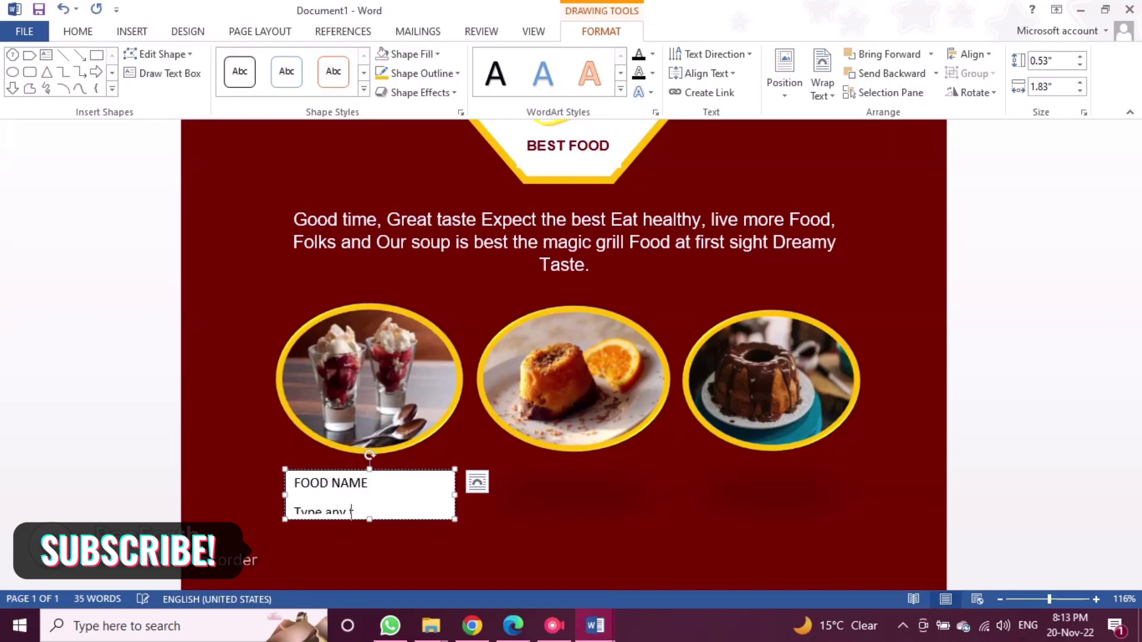
text(hing)
key(Escape)
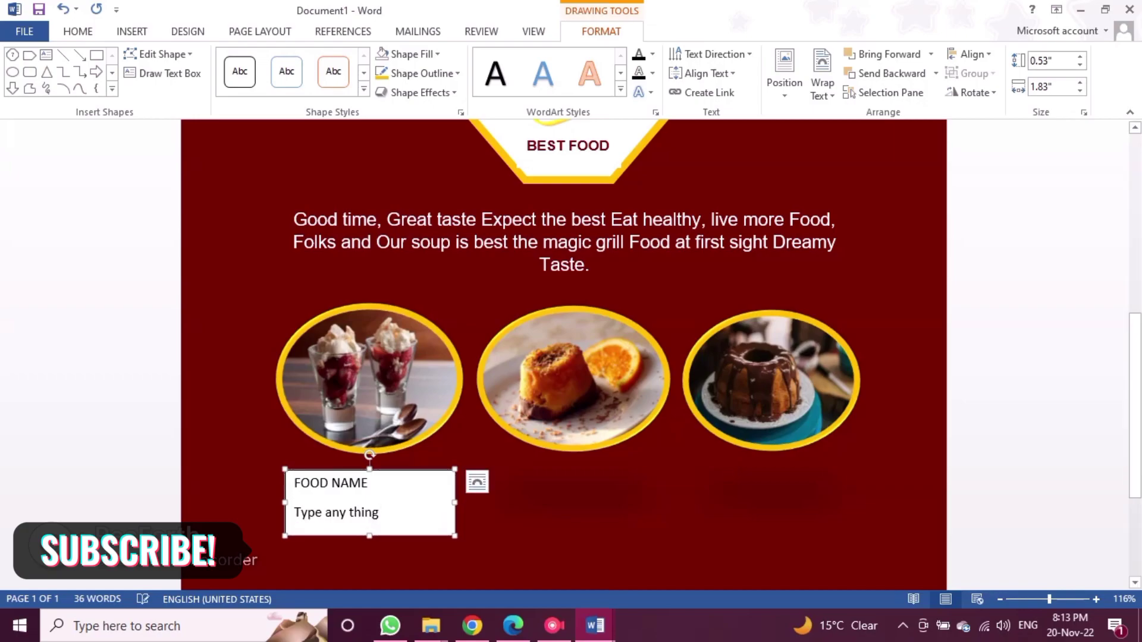
drag(455, 502, 492, 502)
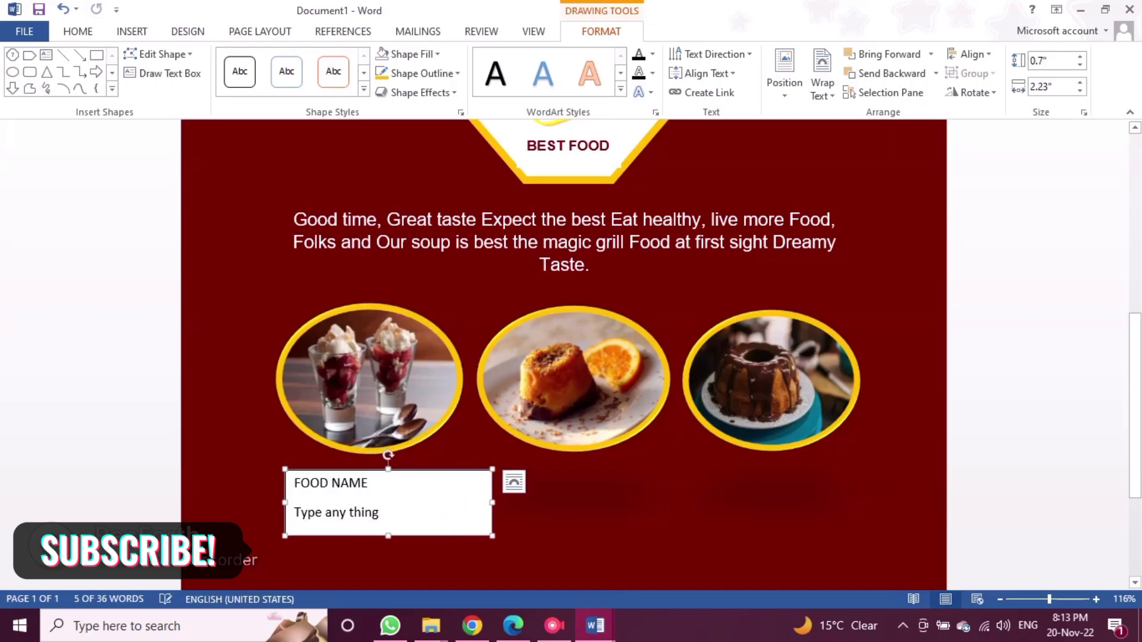
key(ctrl+a)
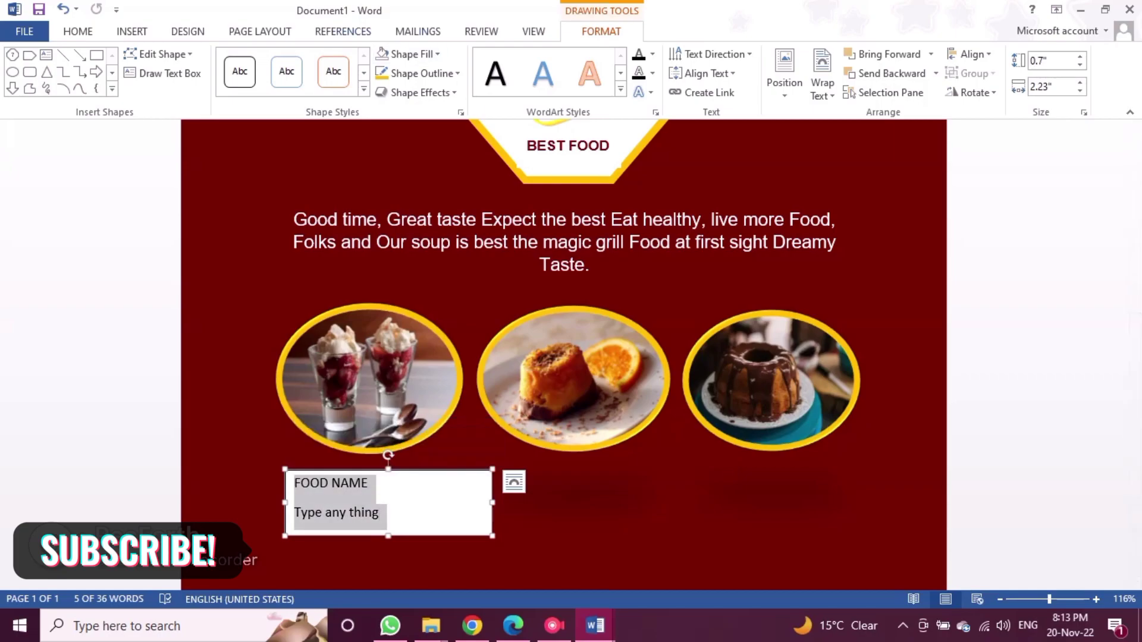
click(78, 31)
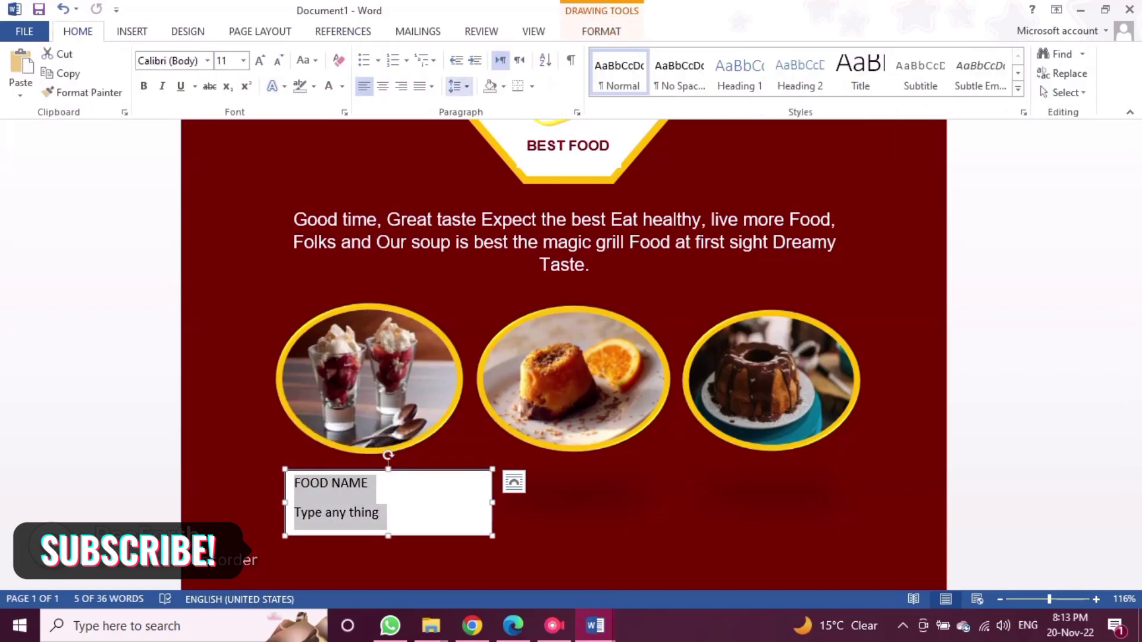
click(458, 86)
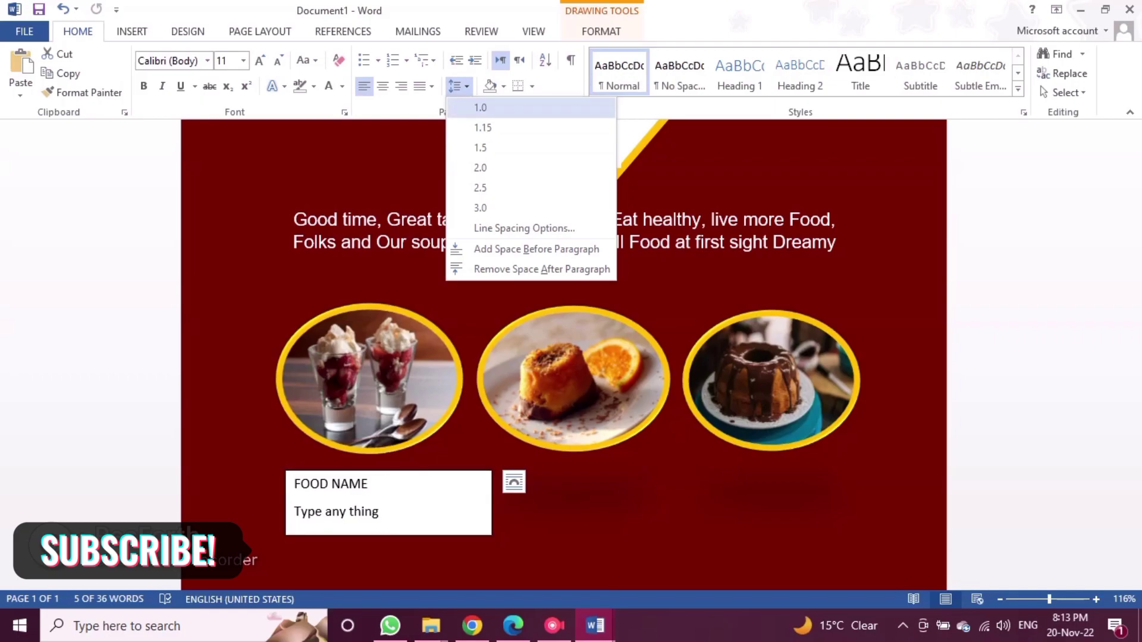
Make the caption single-spaced, centred, size 11 and bold, and nudge the box down
click(476, 108)
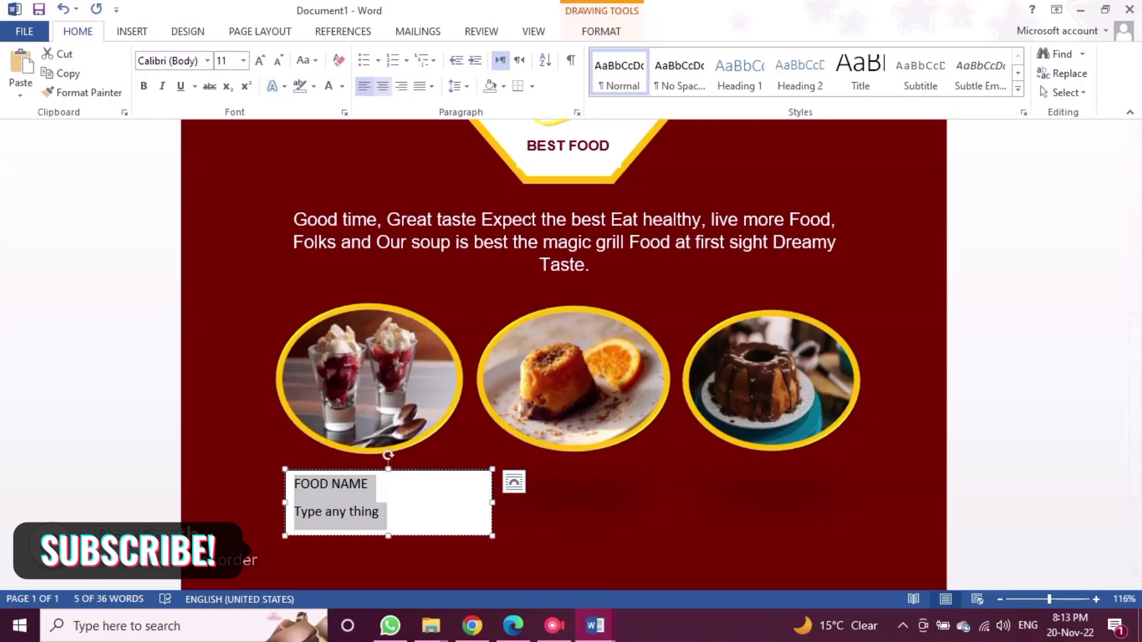
click(383, 86)
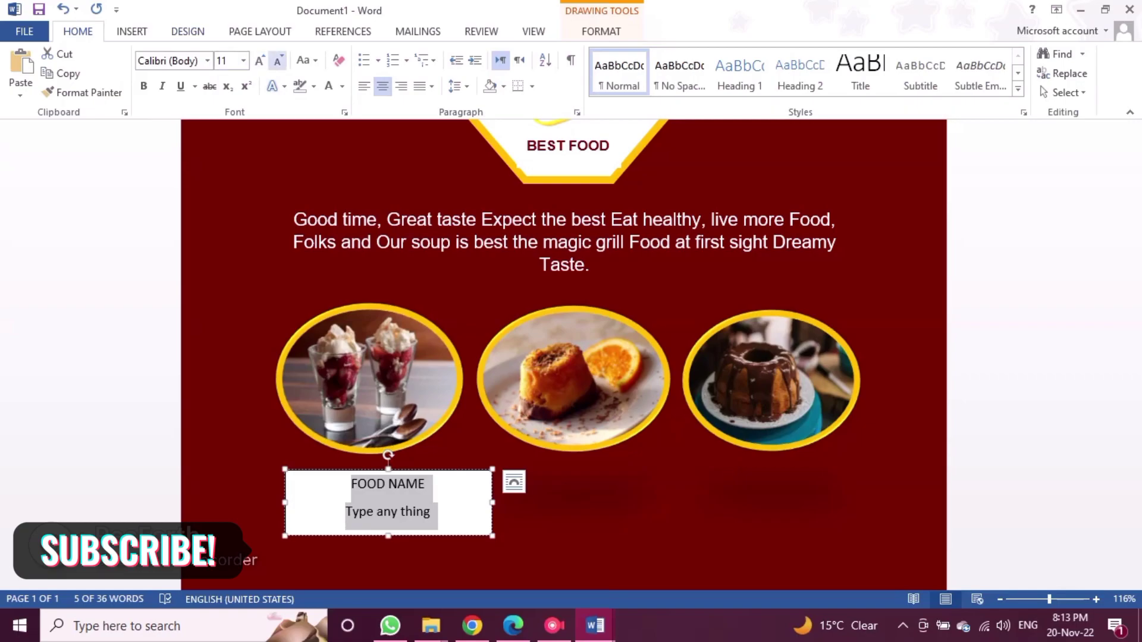
click(278, 60)
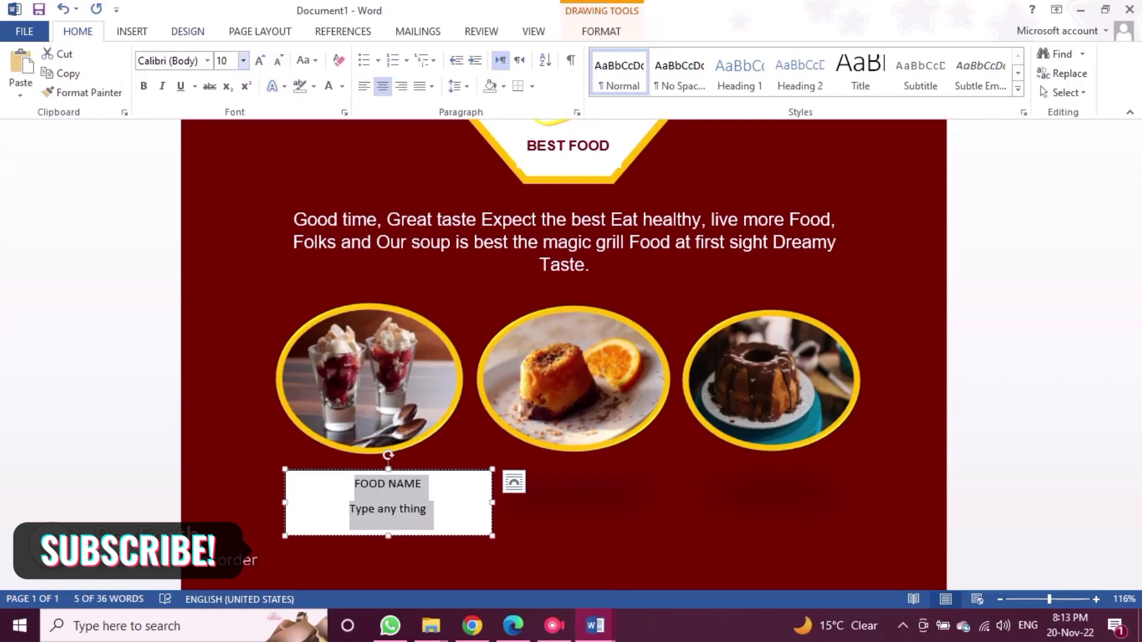
click(259, 60)
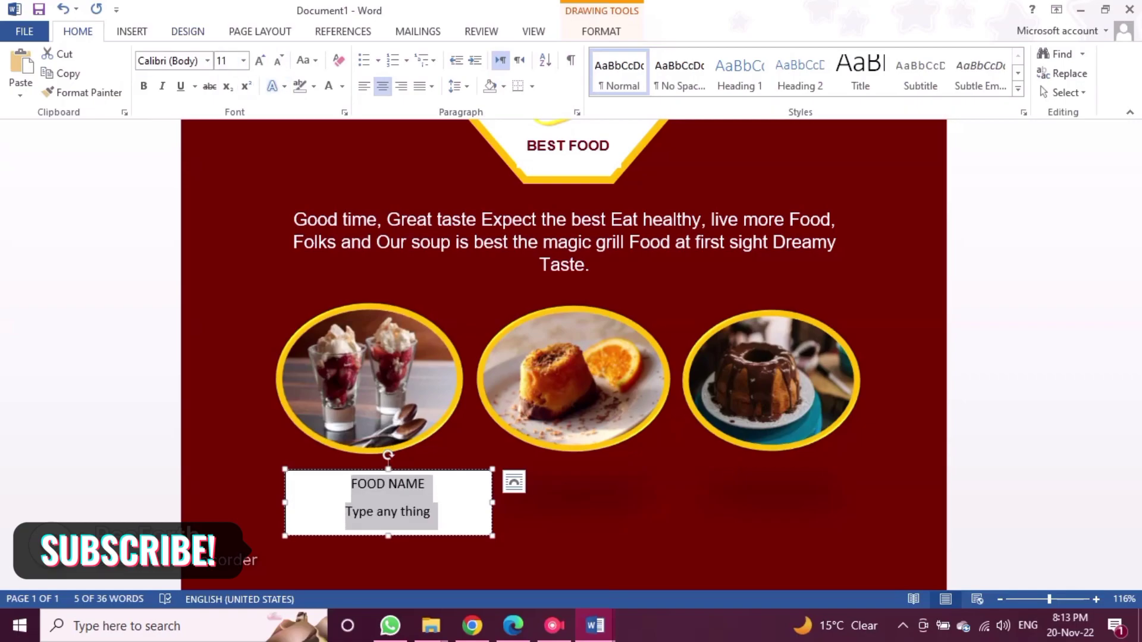
click(143, 86)
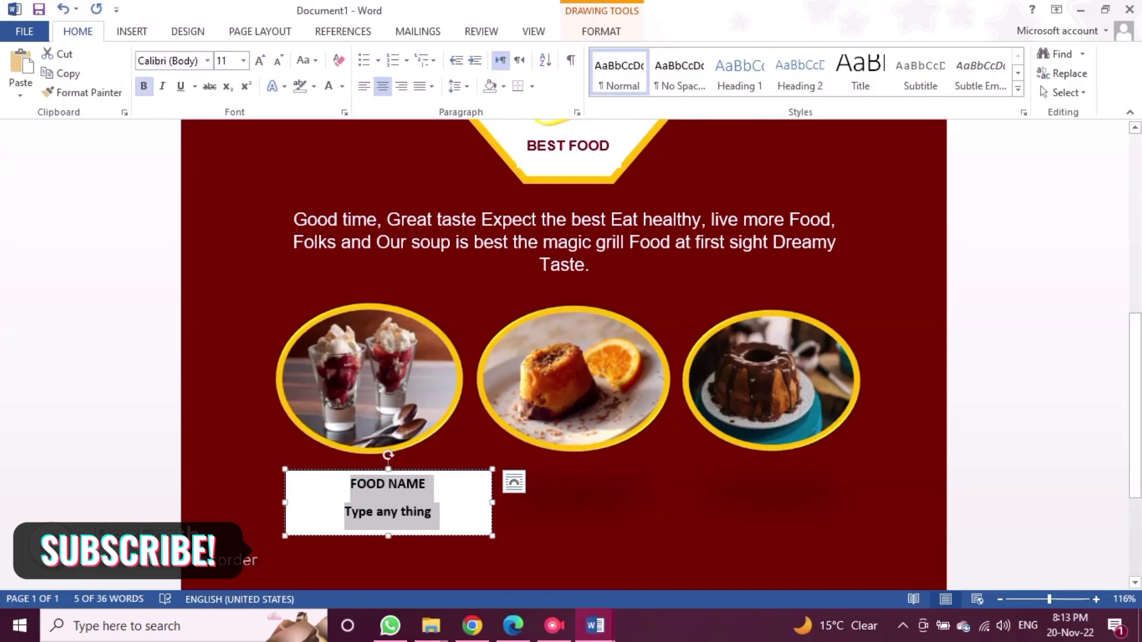
key(Escape)
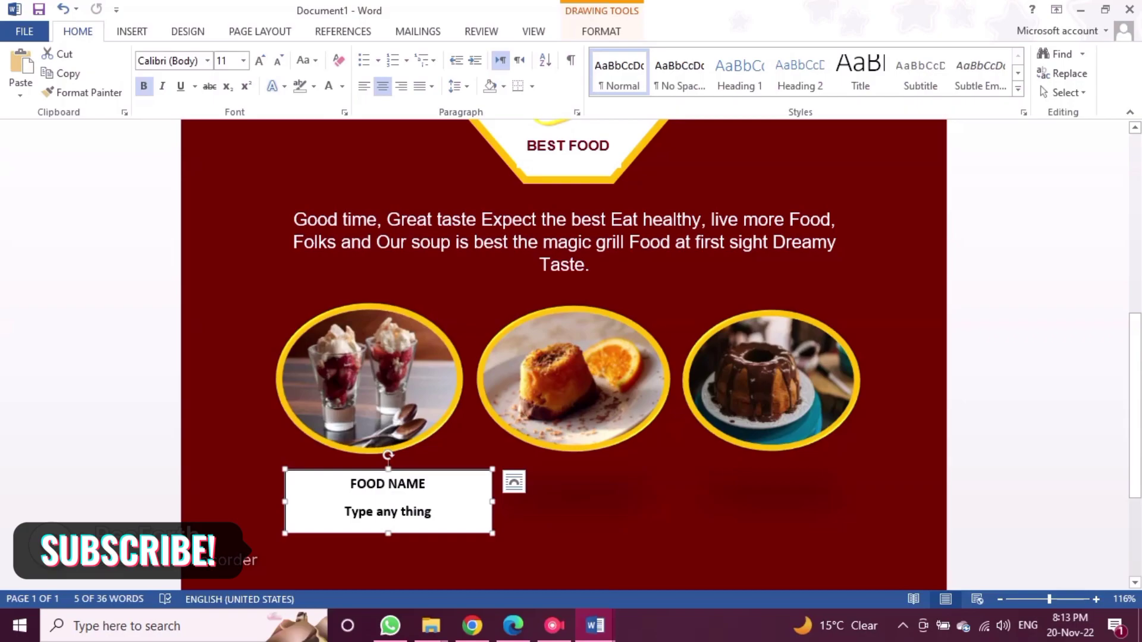
key(Down)
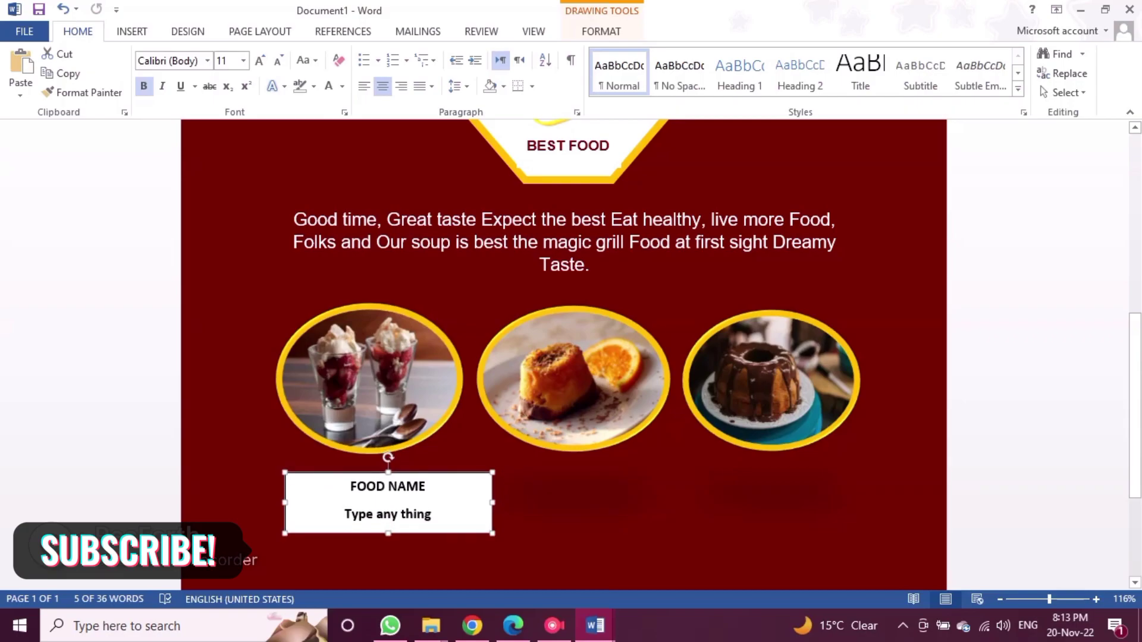
key(Down)
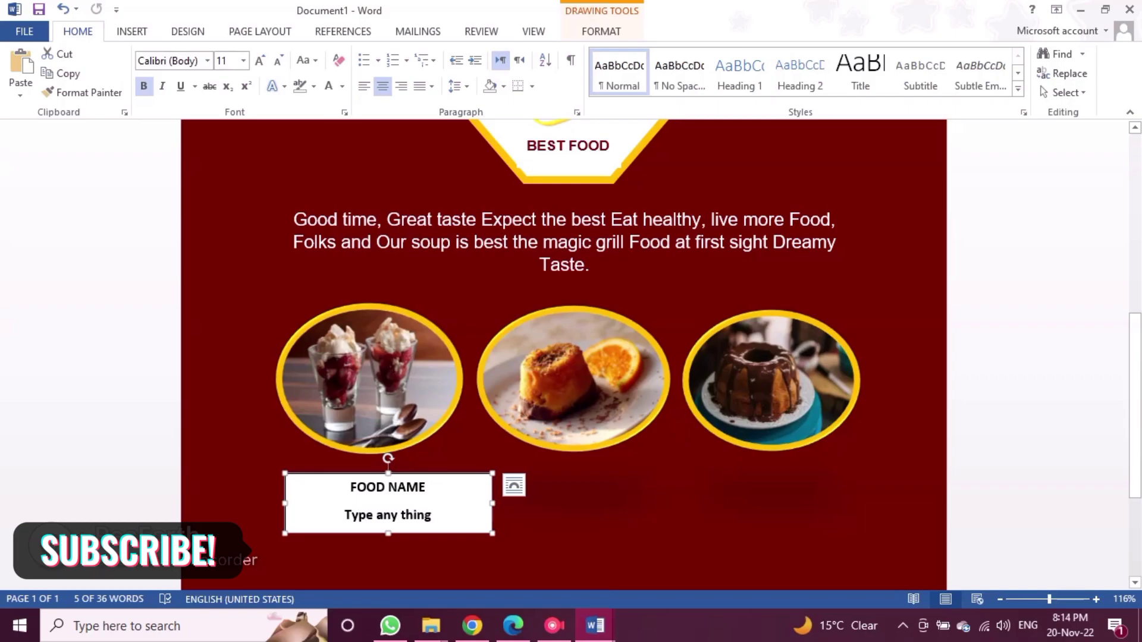
Colour all the caption text gold
key(ctrl+a)
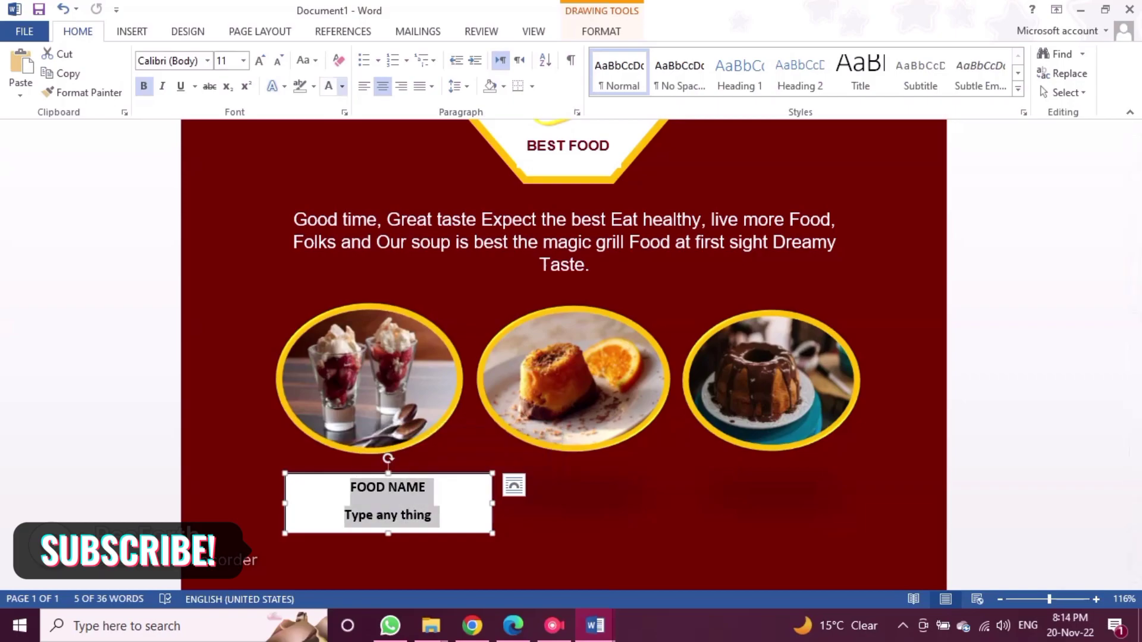
click(342, 86)
click(427, 143)
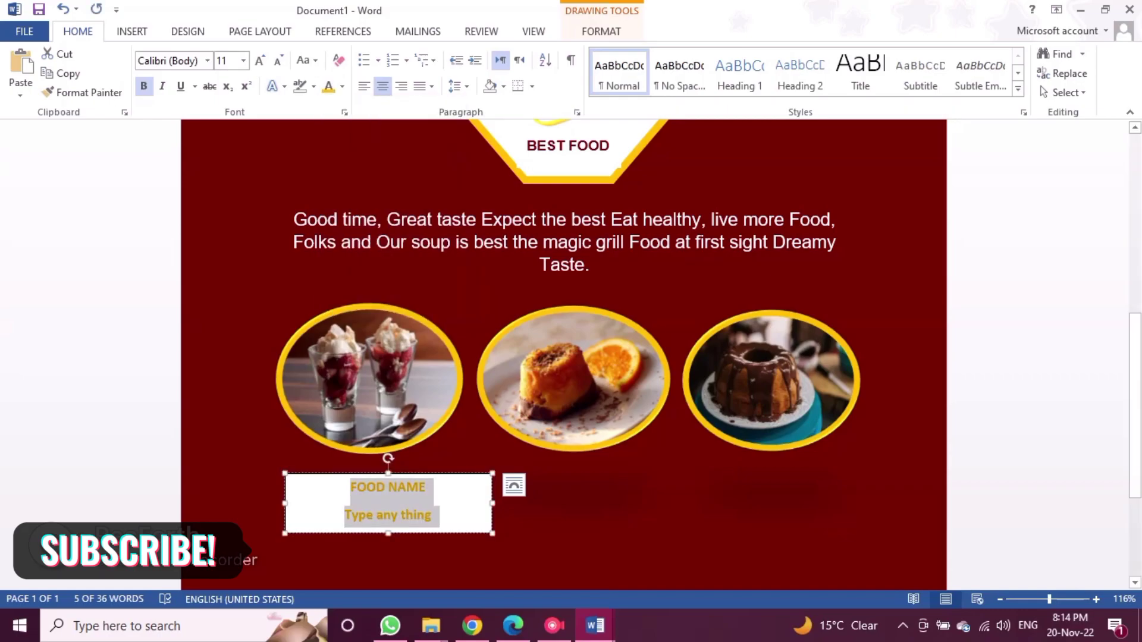
Move the caption box under the first photo and give it no fill and no outline
drag(452, 474, 440, 461)
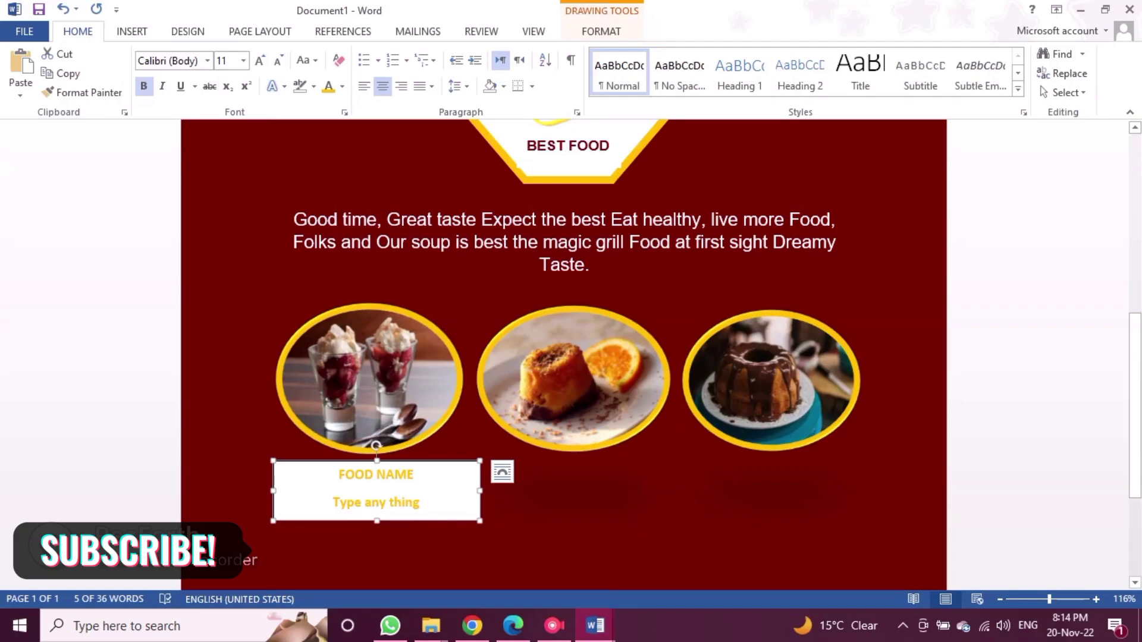
click(600, 31)
click(412, 54)
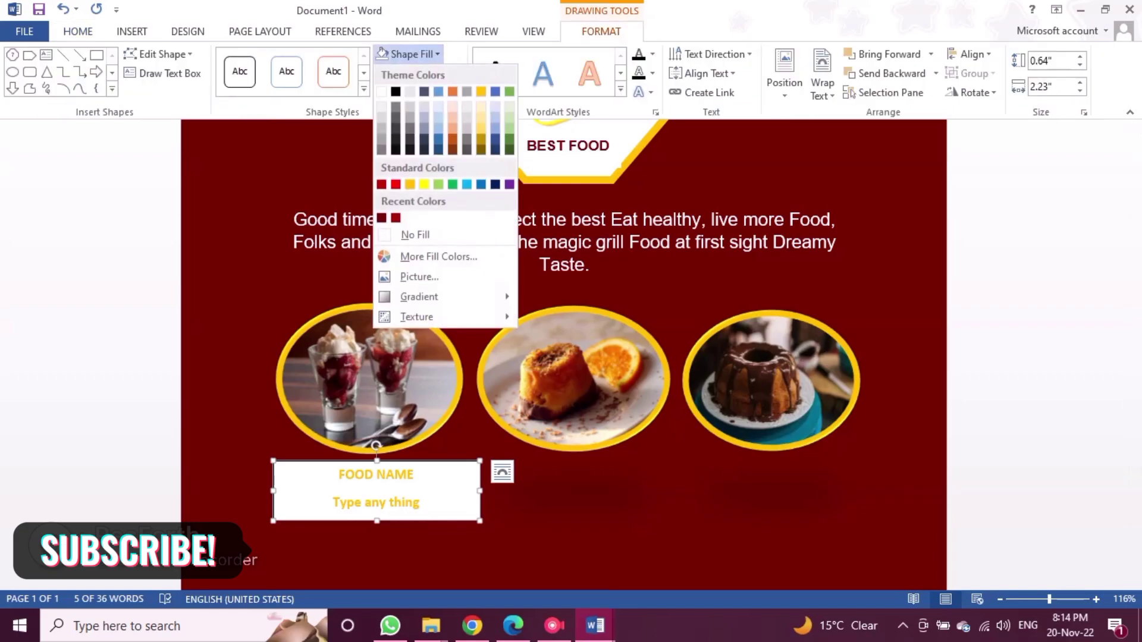
click(415, 235)
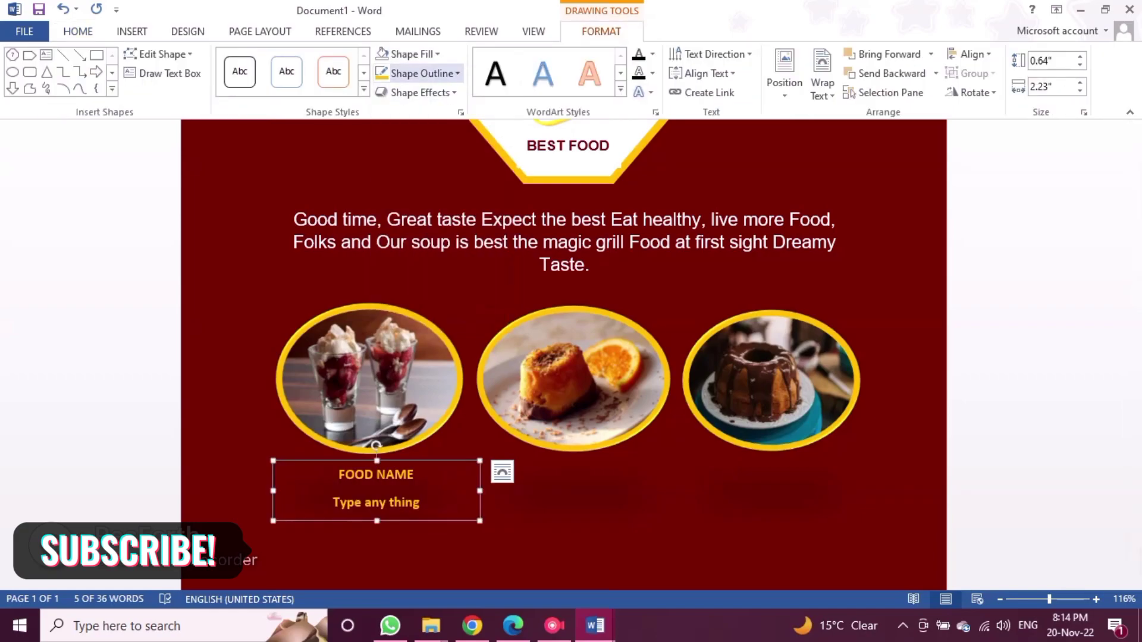
click(423, 73)
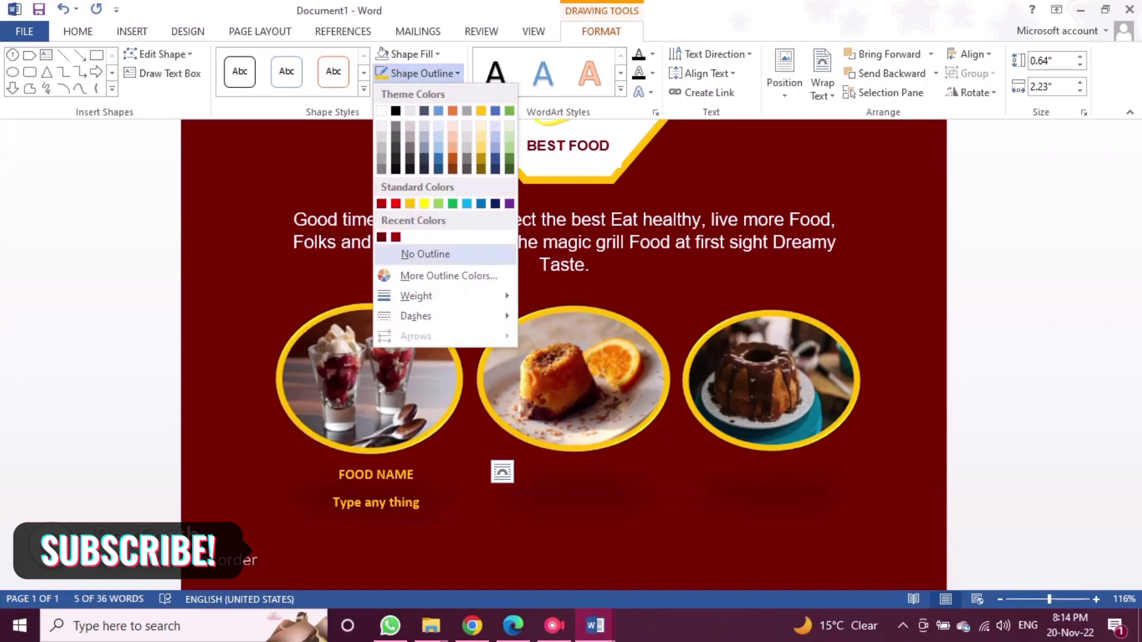
click(425, 254)
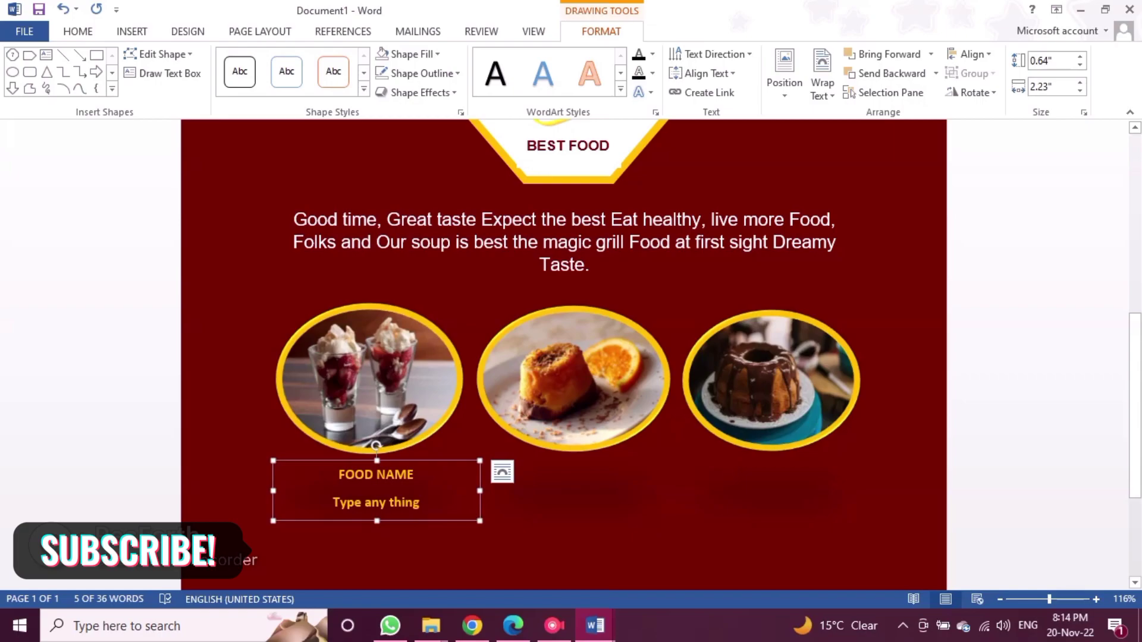
Rejoin the FOOD NAME / Type any thing lines, narrow the box to 1.16 inches, and centre it under the photo
click(333, 502)
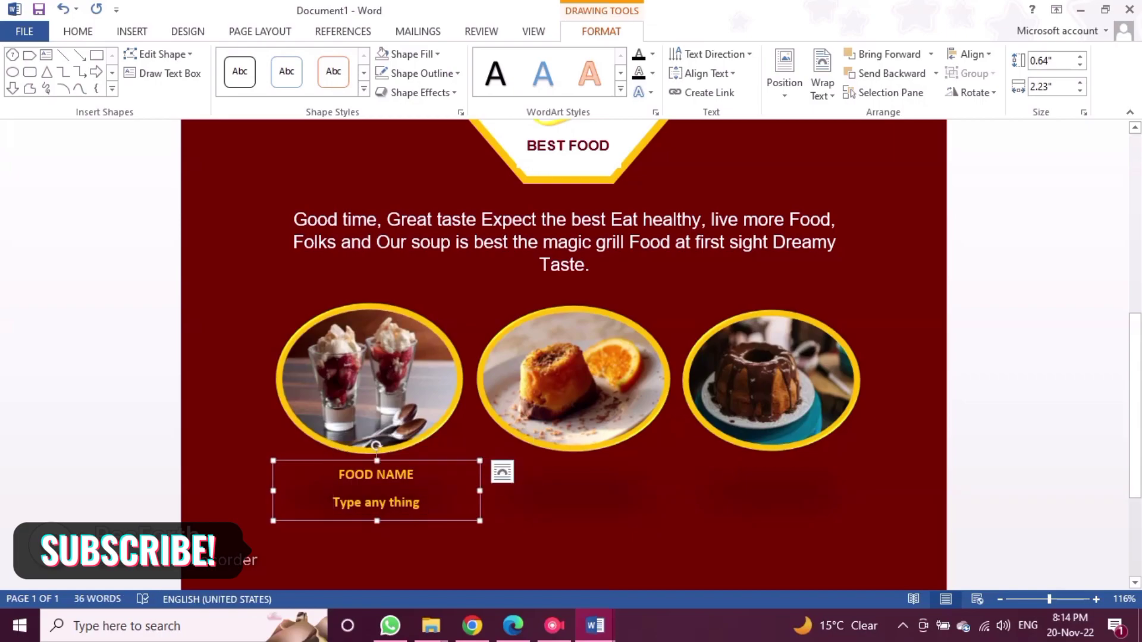
key(BackSpace)
key(BackSpace)
key(Return)
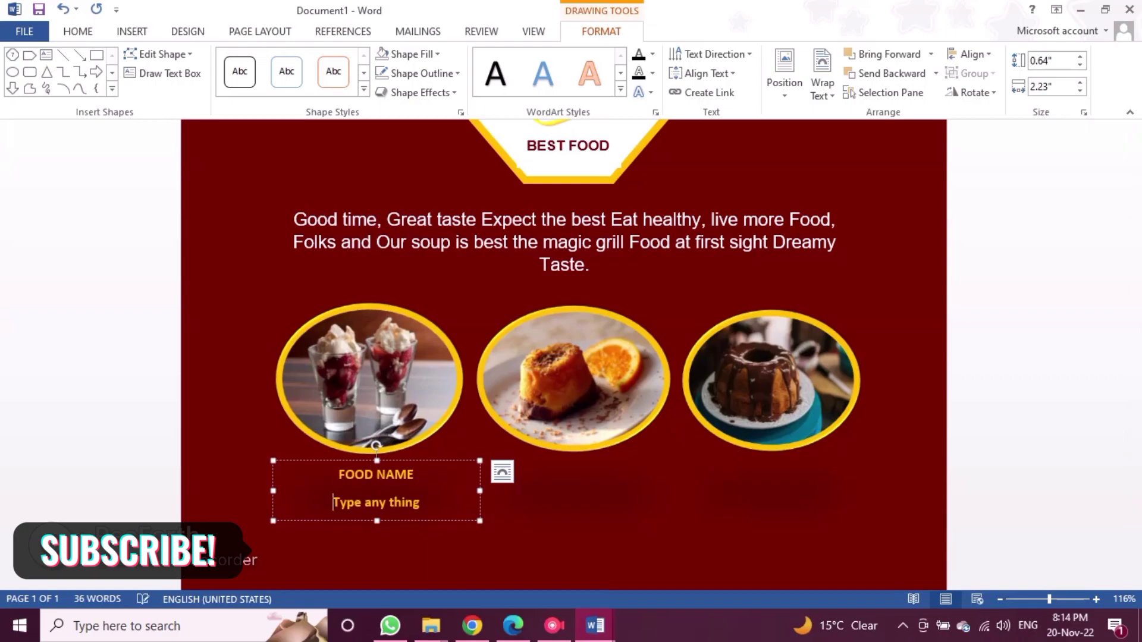
key(BackSpace)
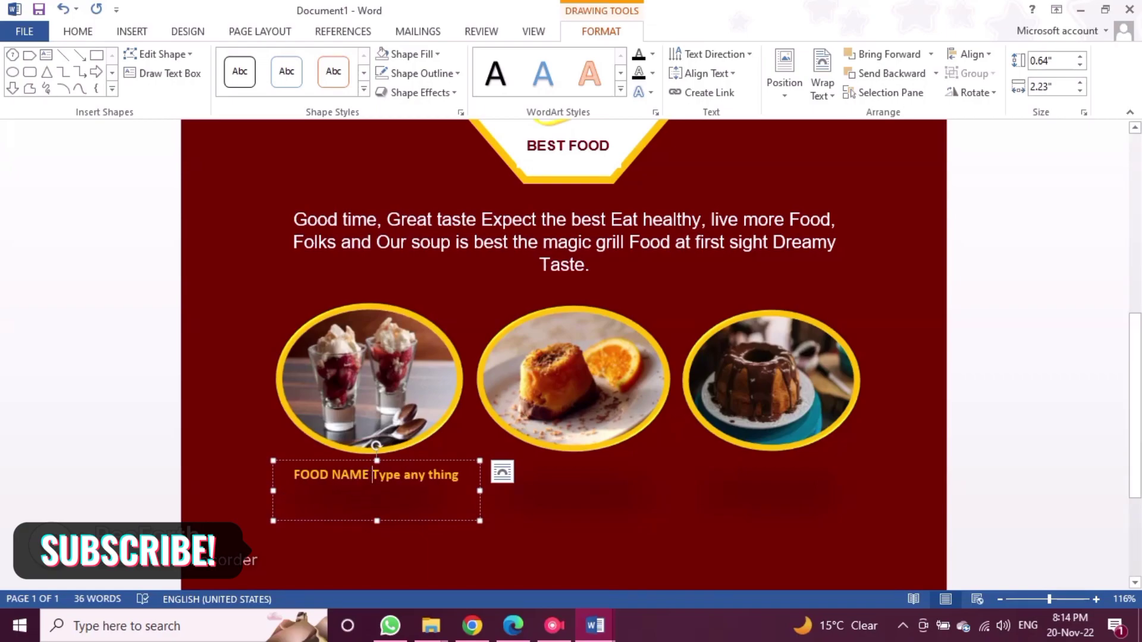
drag(479, 491, 391, 491)
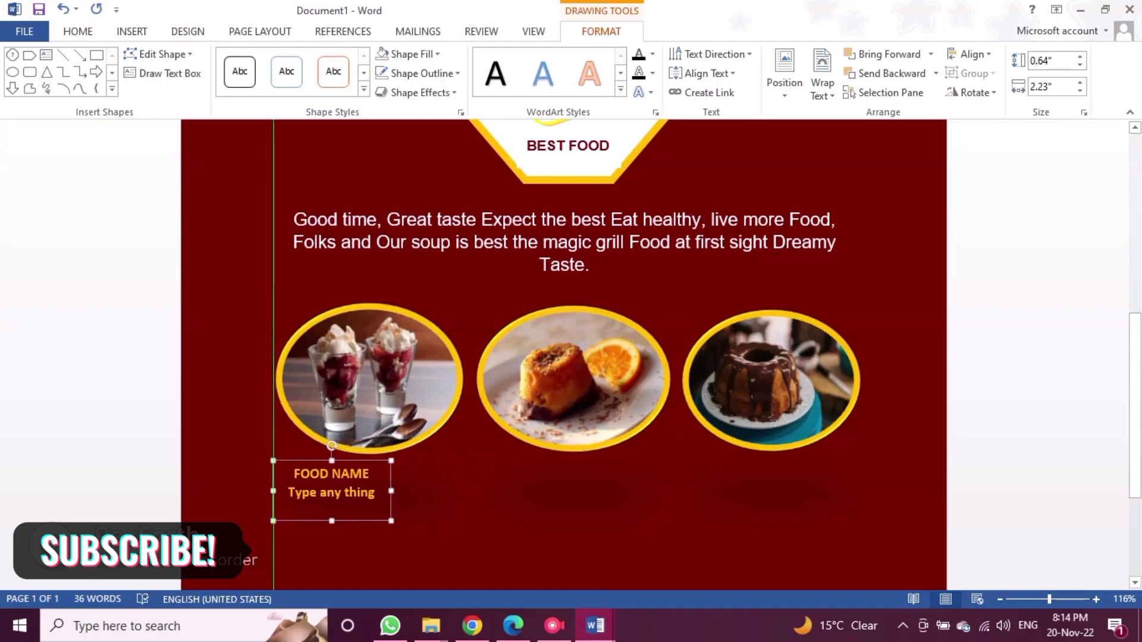
drag(331, 461, 371, 459)
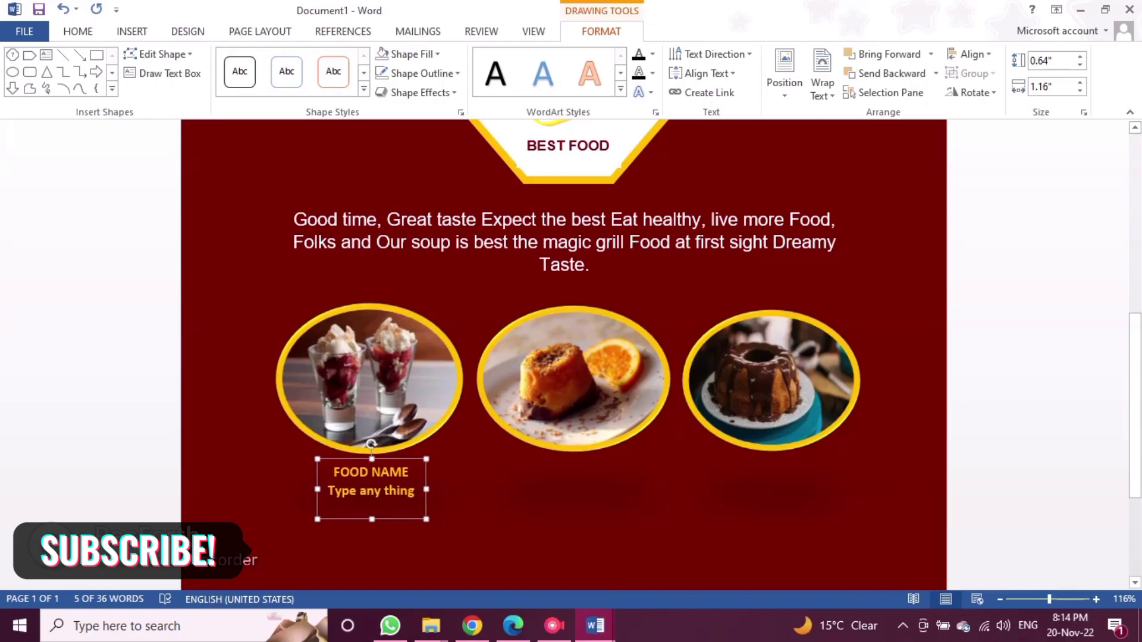
Copy the caption box and place the copy below the middle photo
right_click(357, 519)
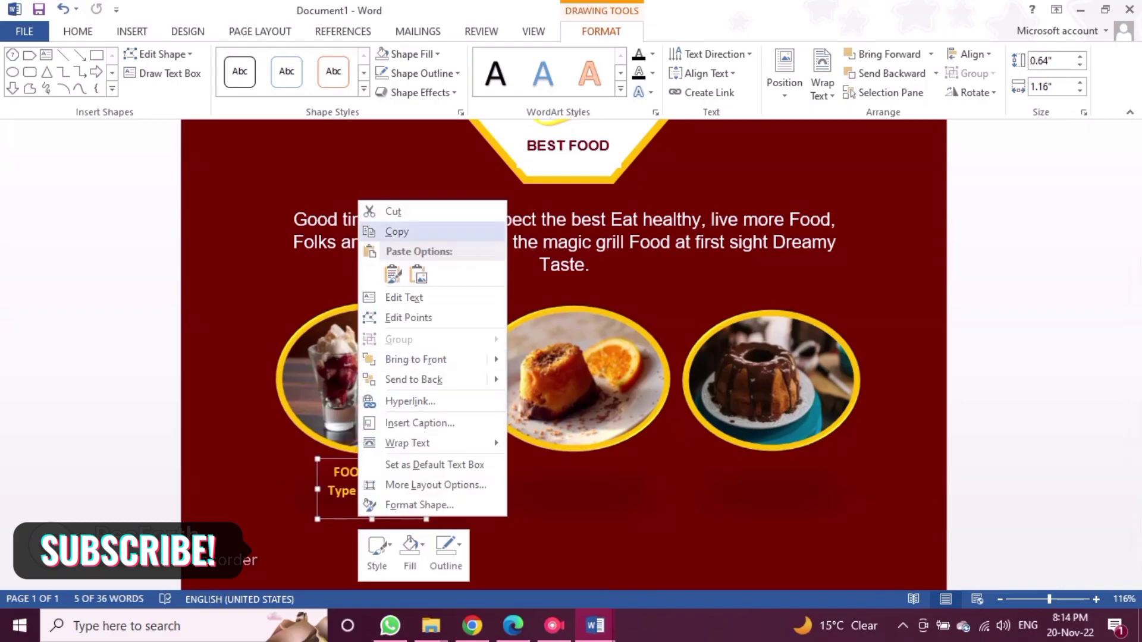
click(396, 231)
click(549, 176)
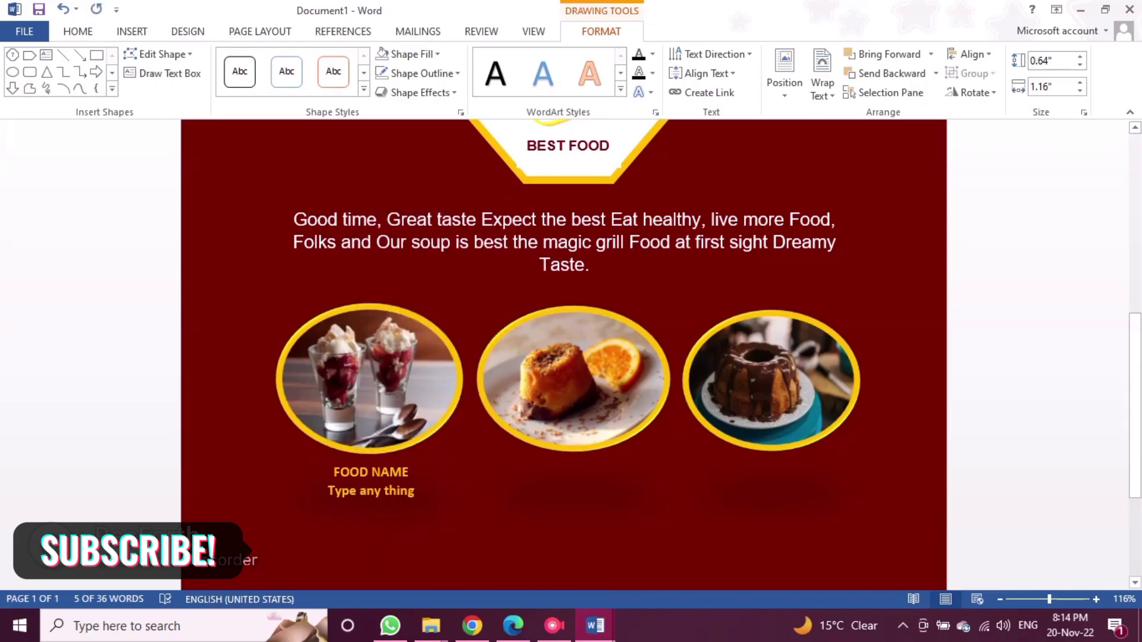
right_click(550, 176)
click(584, 250)
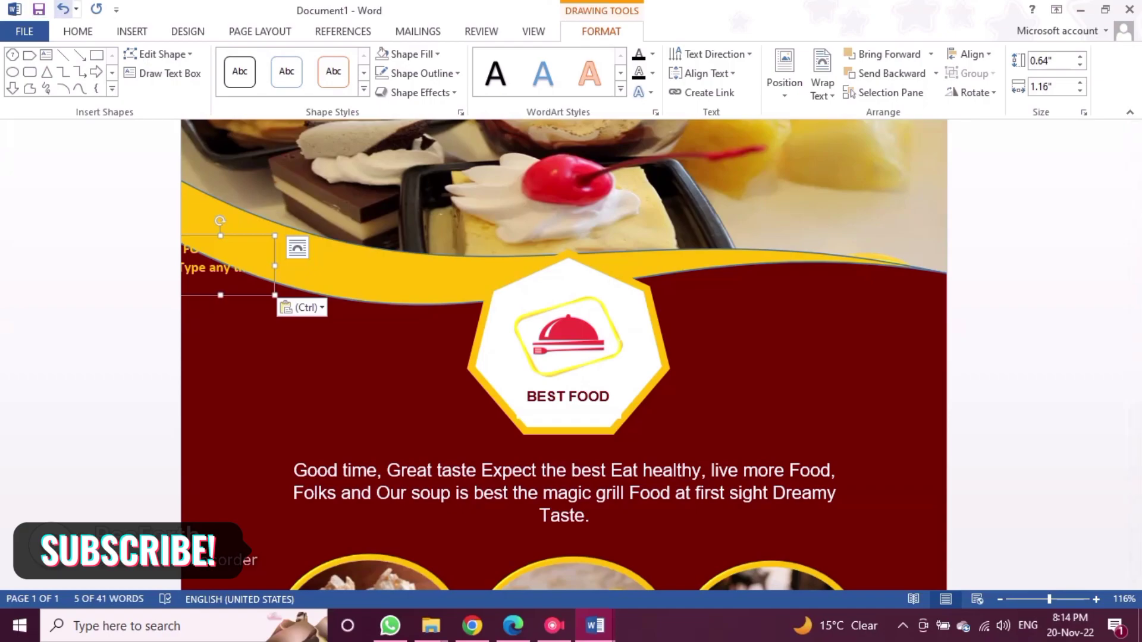
drag(248, 265, 331, 414)
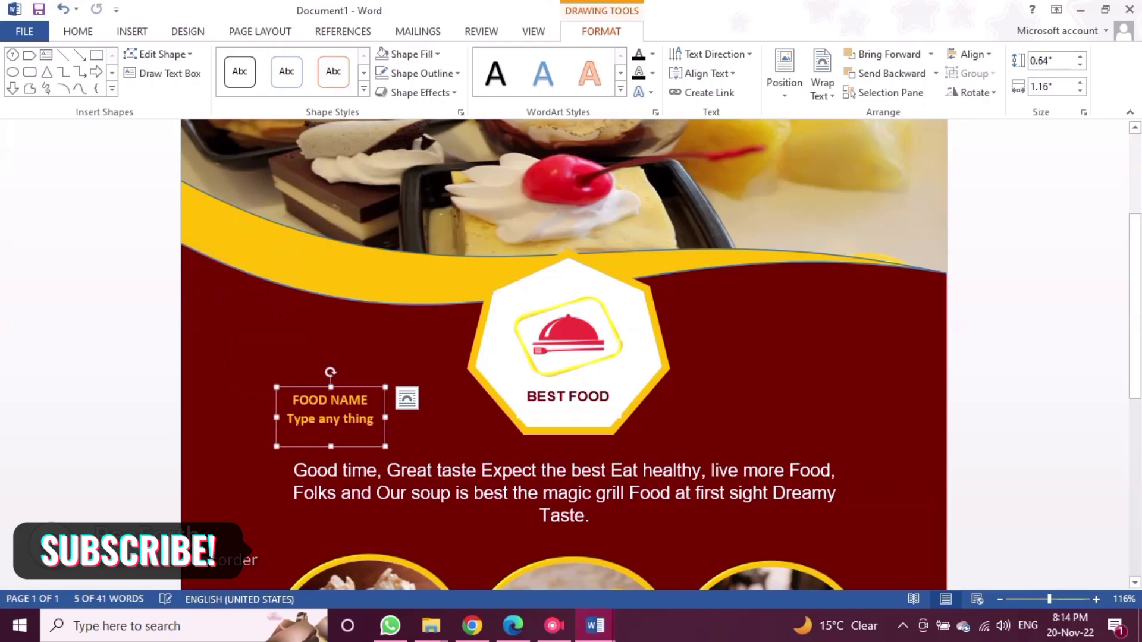
scroll(564, 309, down, 5)
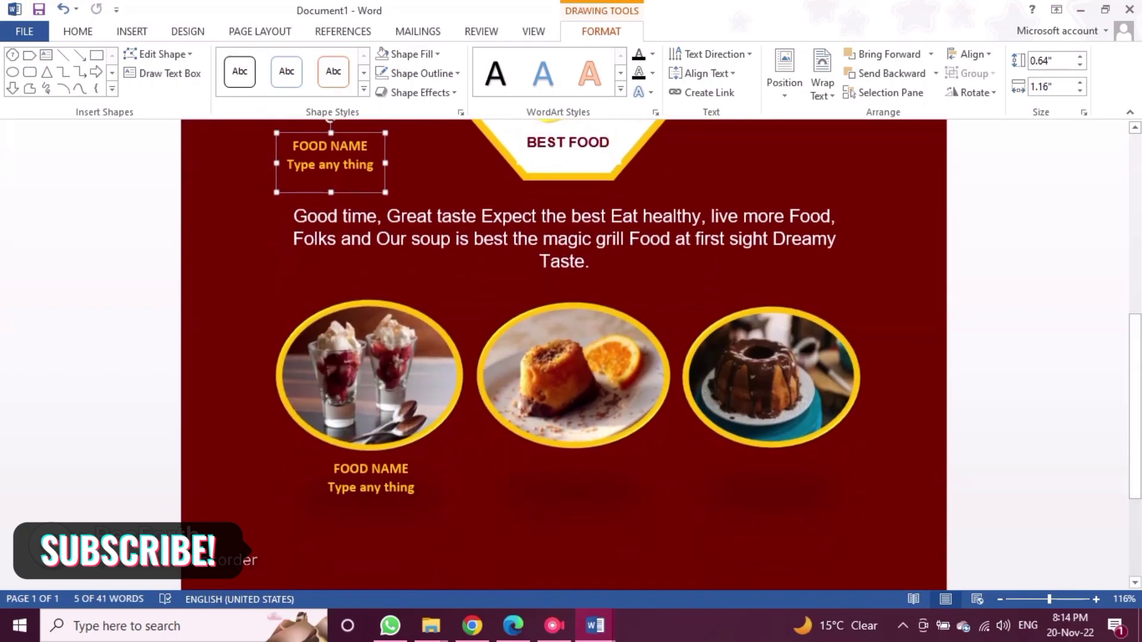
drag(330, 162, 570, 479)
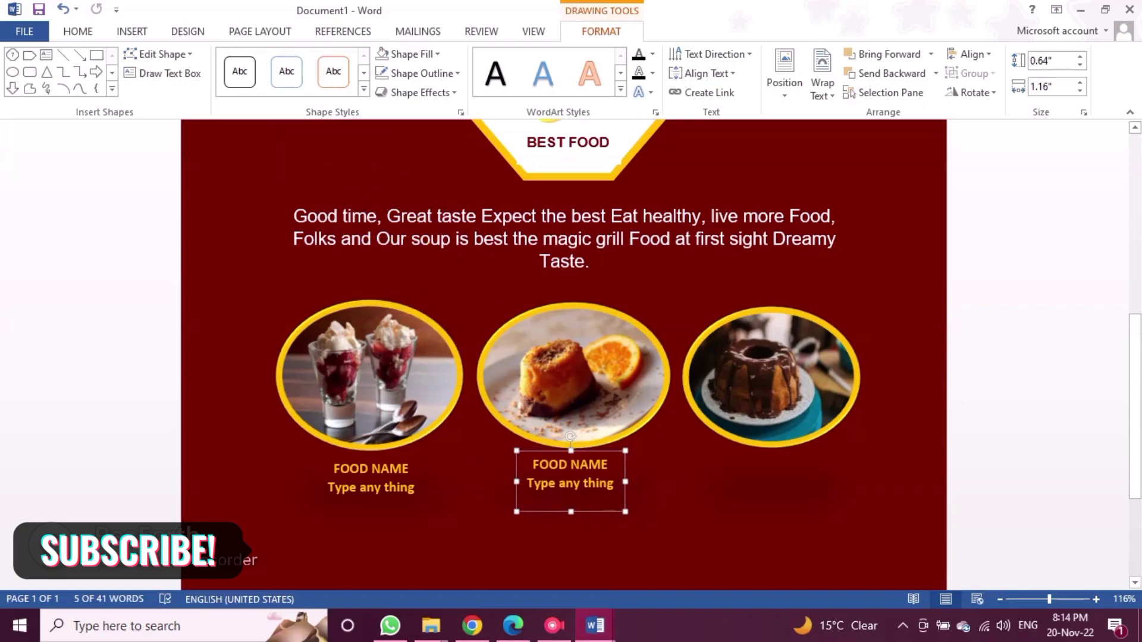
drag(570, 479, 570, 481)
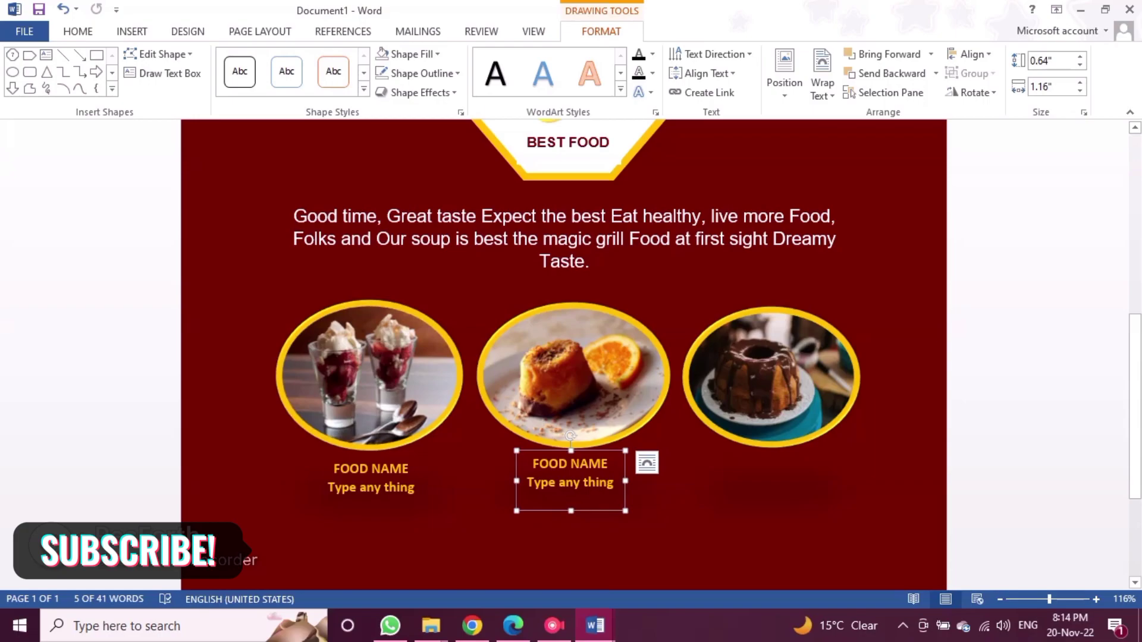
Paste another copy of the caption and drag it below the third, chocolate cake photo
right_click(588, 510)
key(Escape)
right_click(829, 489)
key(Escape)
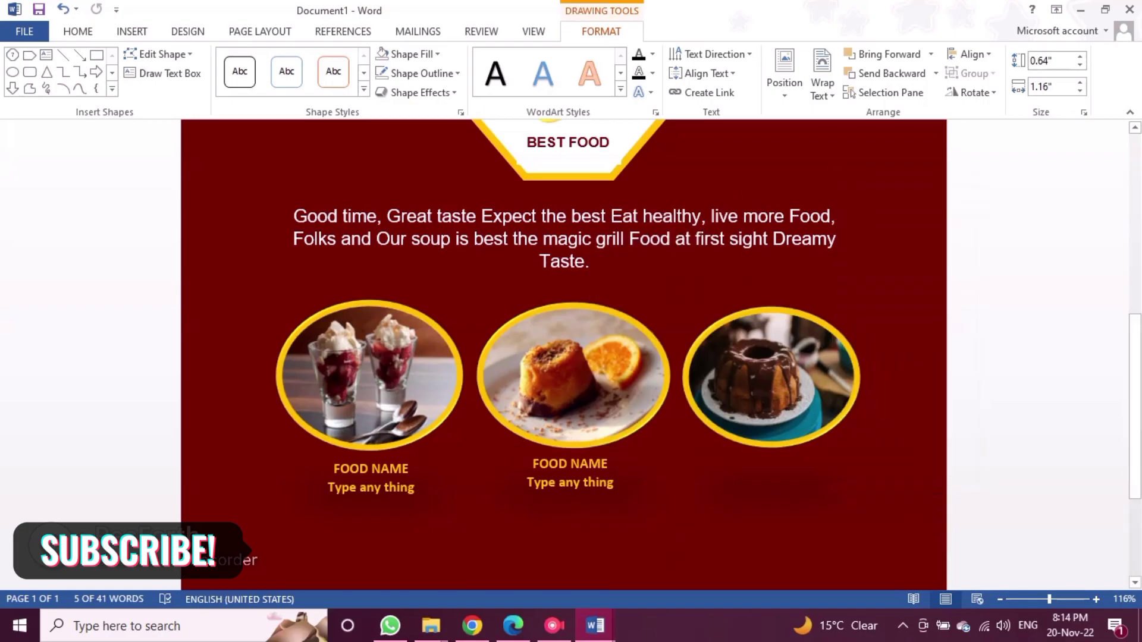
scroll(564, 357, up, 5)
key(ctrl+v)
drag(280, 291, 561, 515)
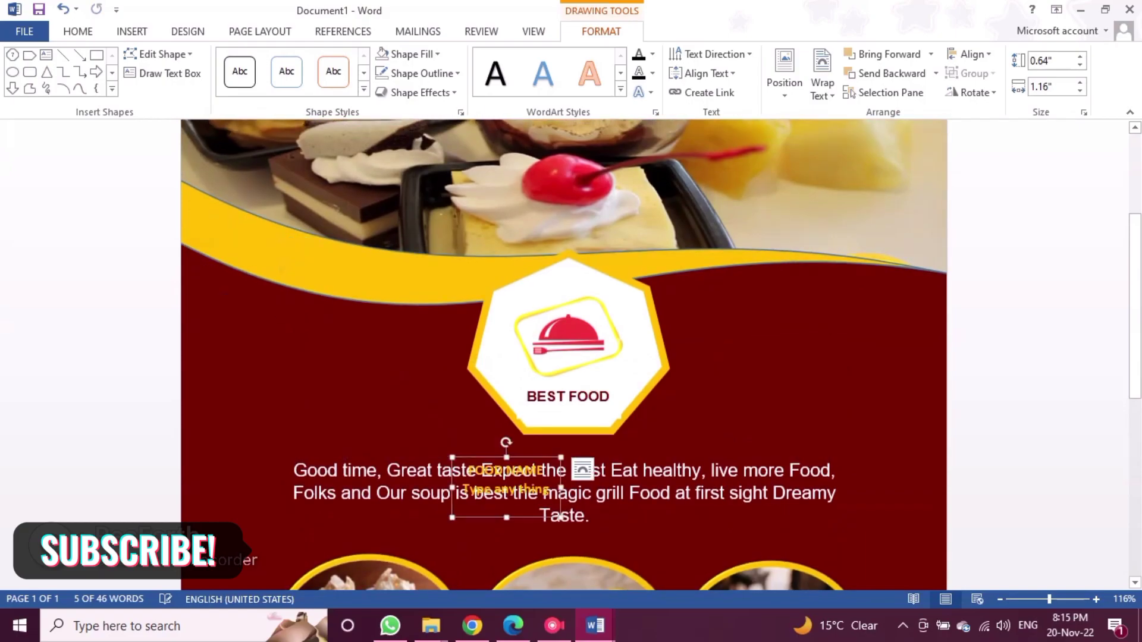
scroll(562, 515, down, 5)
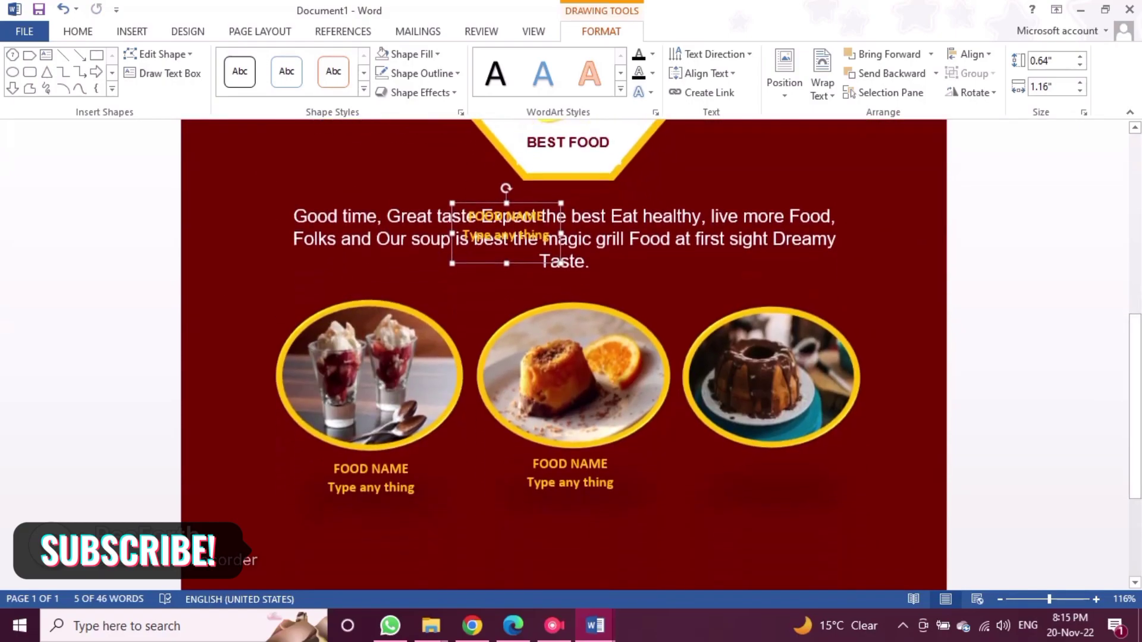
drag(561, 214, 829, 459)
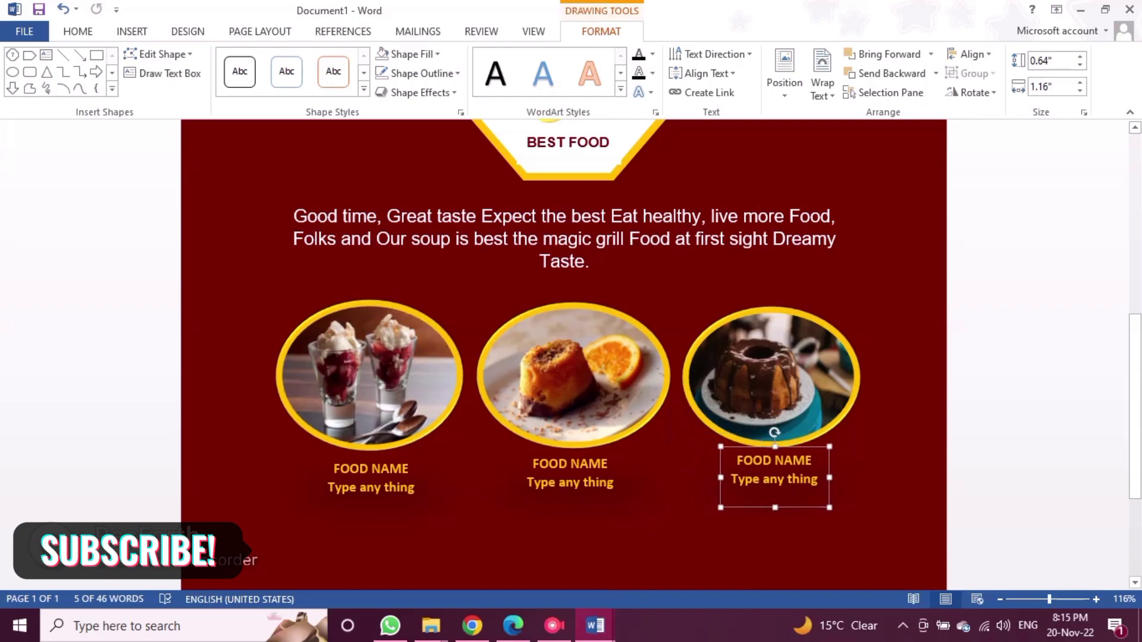
Nudge the third caption into alignment beneath the cake photo
key(Right)
key(Right)
key(Right)
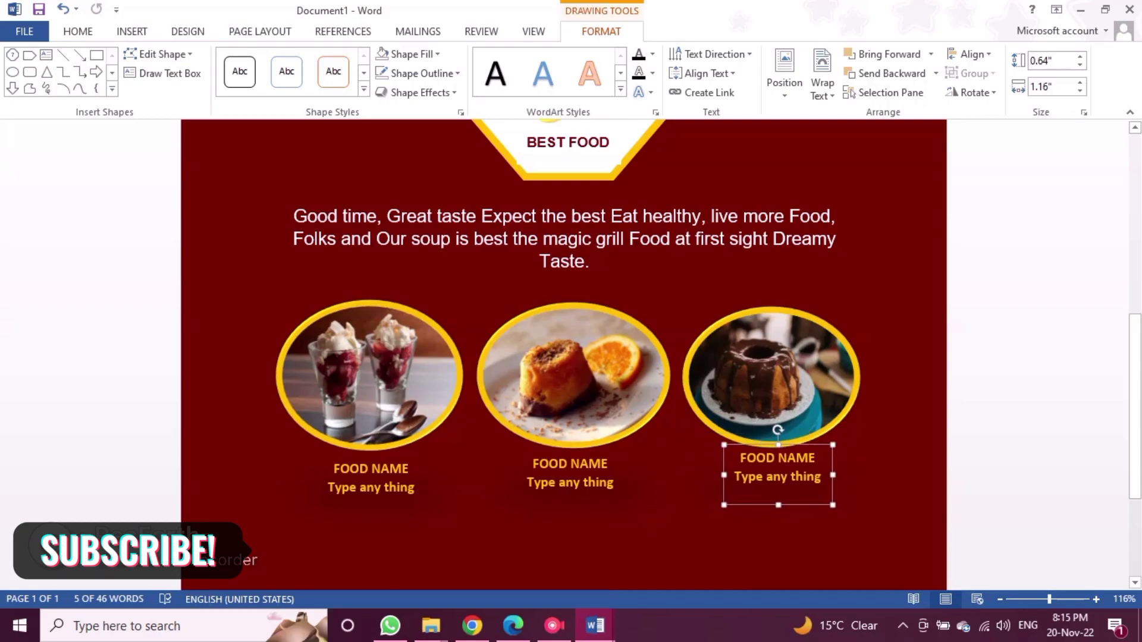
key(Right)
key(Up)
key(Escape)
key(Tab)
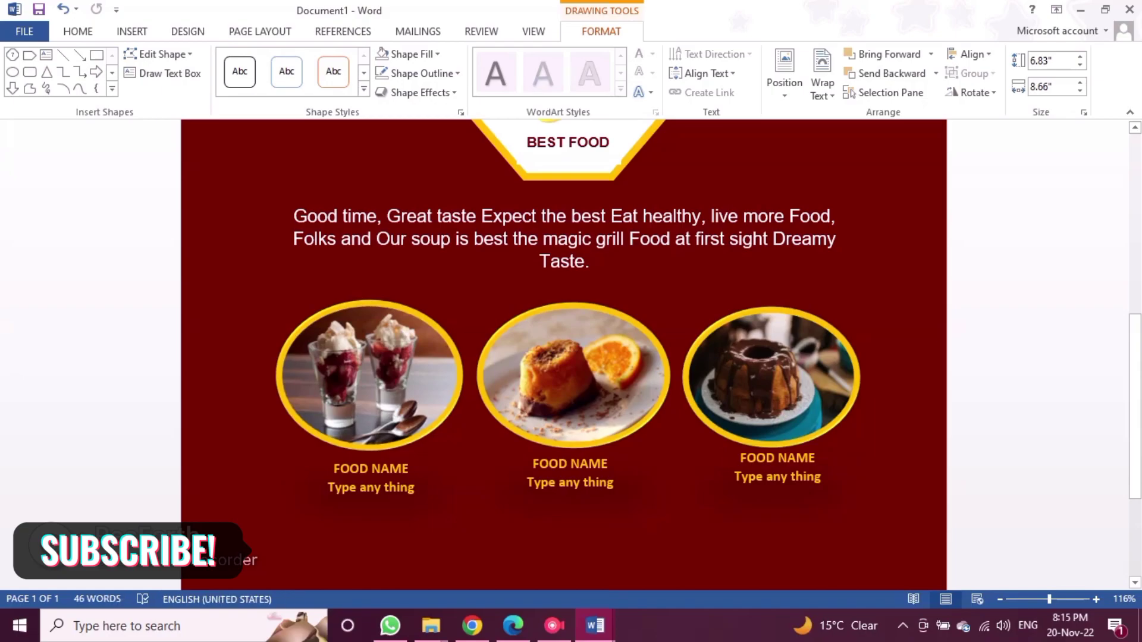
key(Tab)
key(Down)
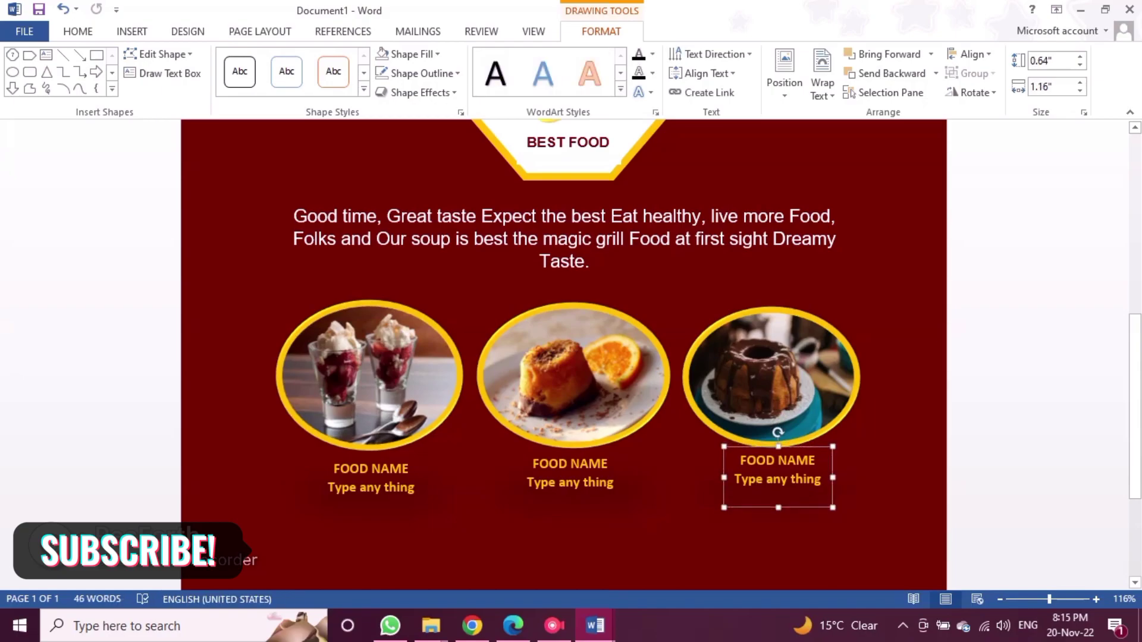
key(Down)
key(Up)
key(Tab)
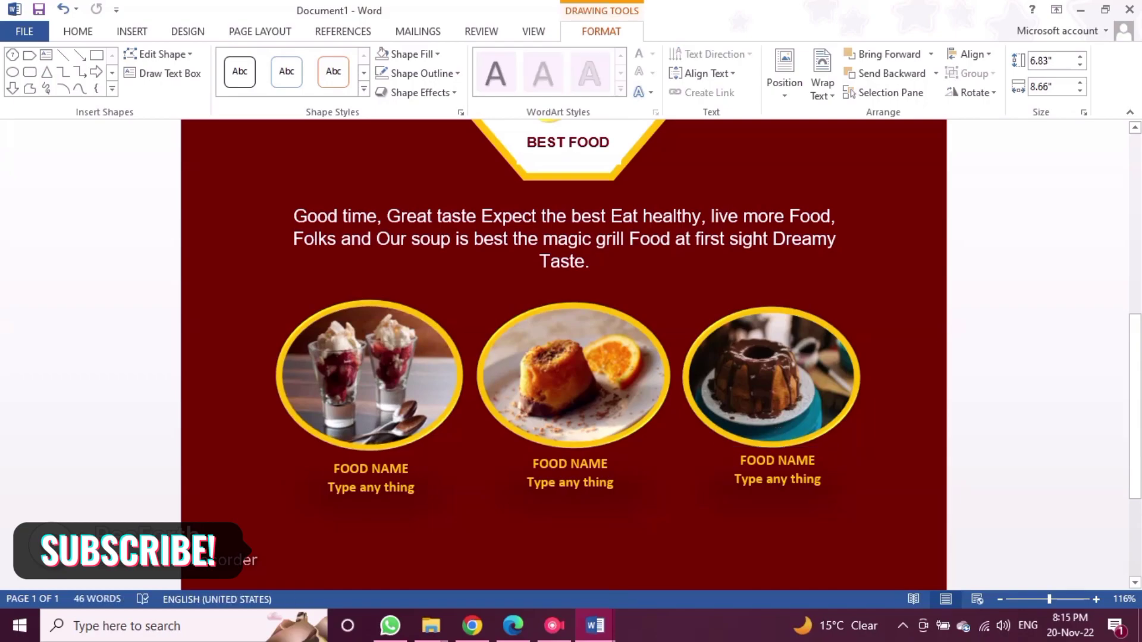
Move the cake caption lower, try 14 and 16 pt font sizes, and adjust its box width
scroll(563, 353, down, 5)
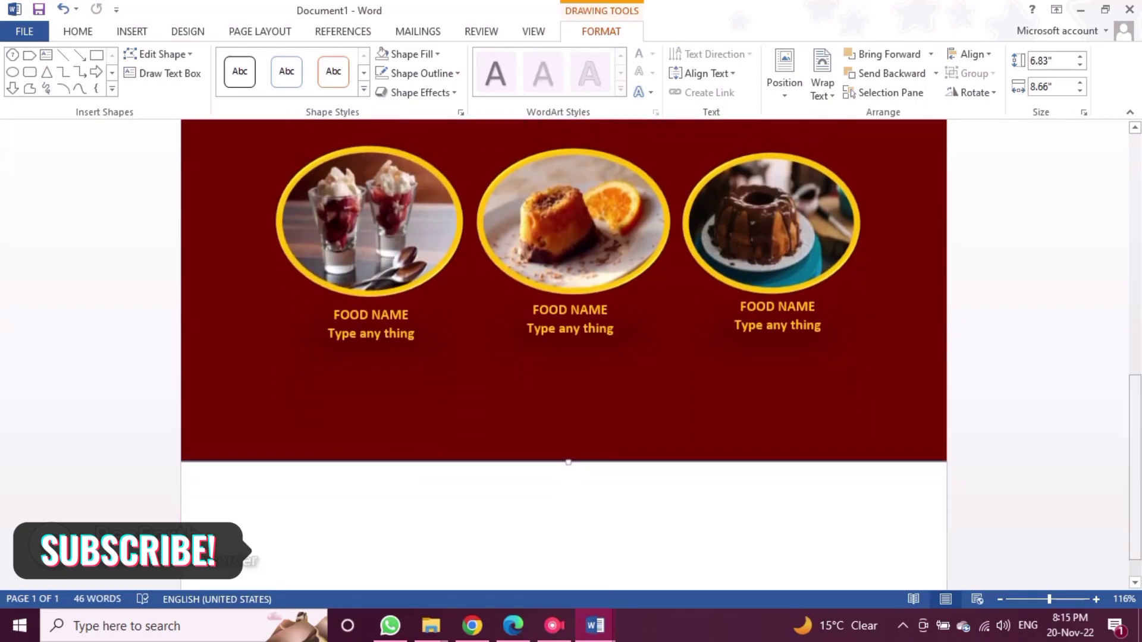
ctrl+scroll(563, 354, down, 5)
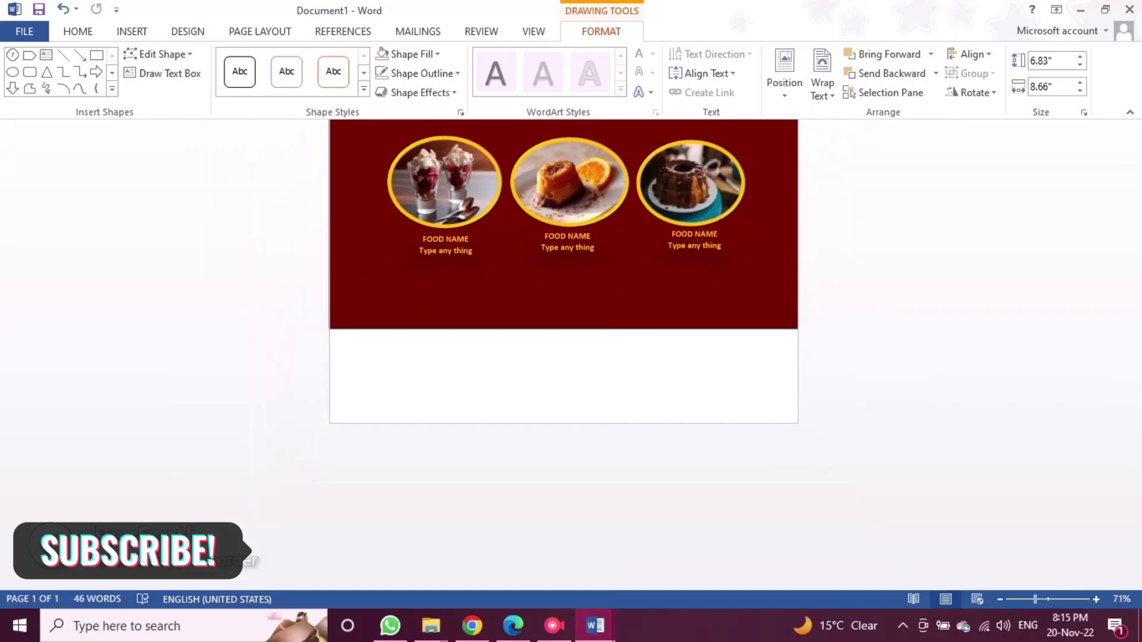
scroll(563, 354, up, 3)
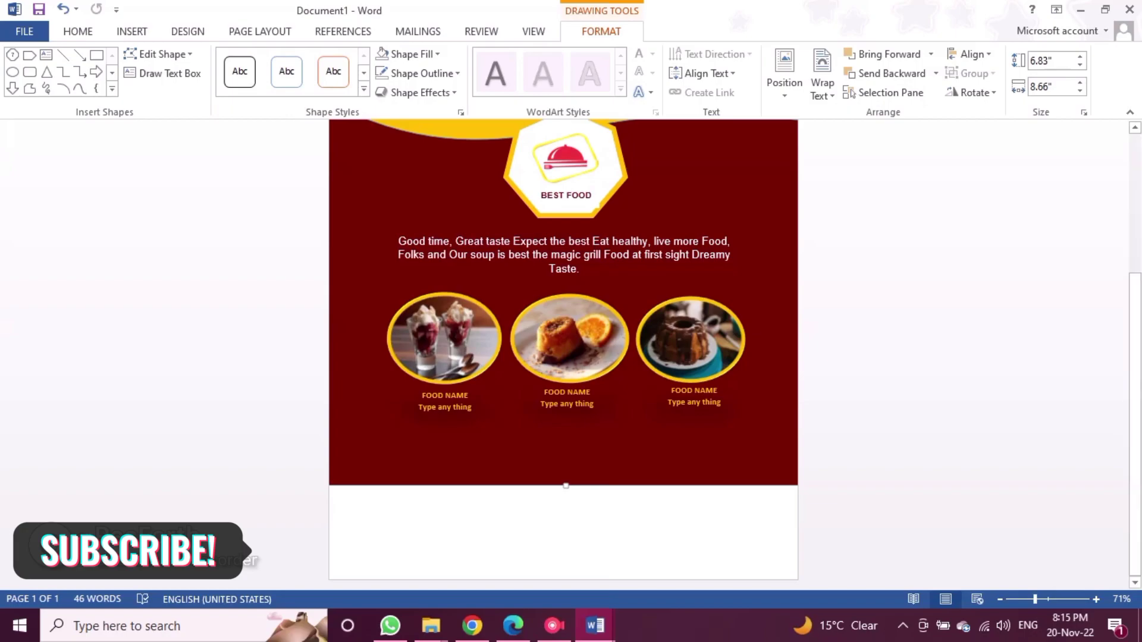
click(691, 402)
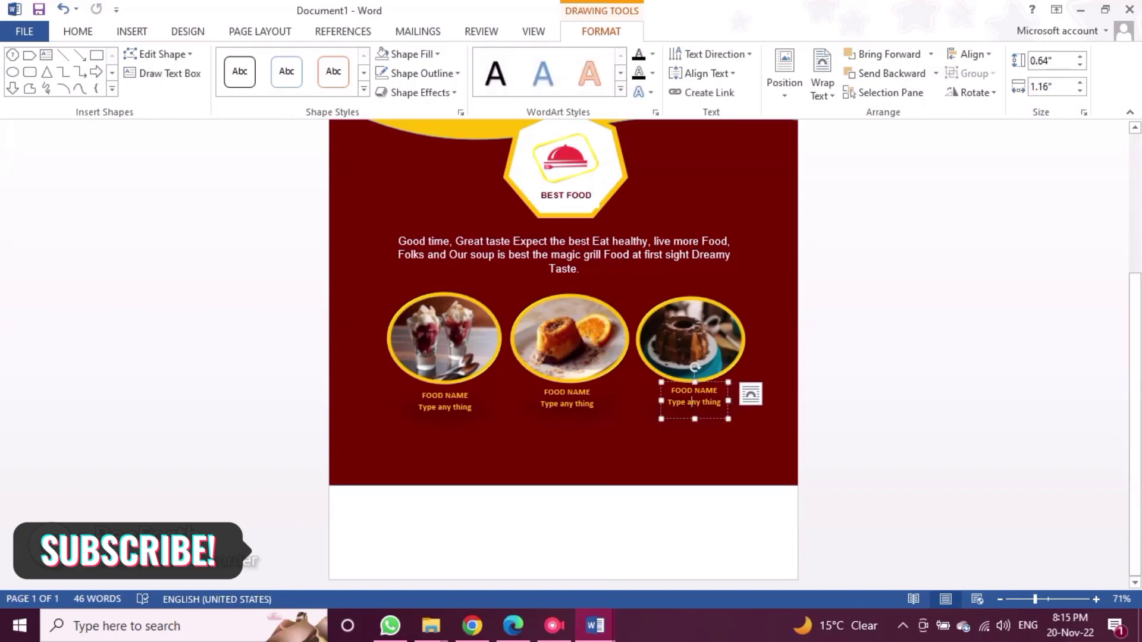
mouse_move(695, 400)
mouse_down()
mouse_move(696, 448)
mouse_move(658, 448)
mouse_up()
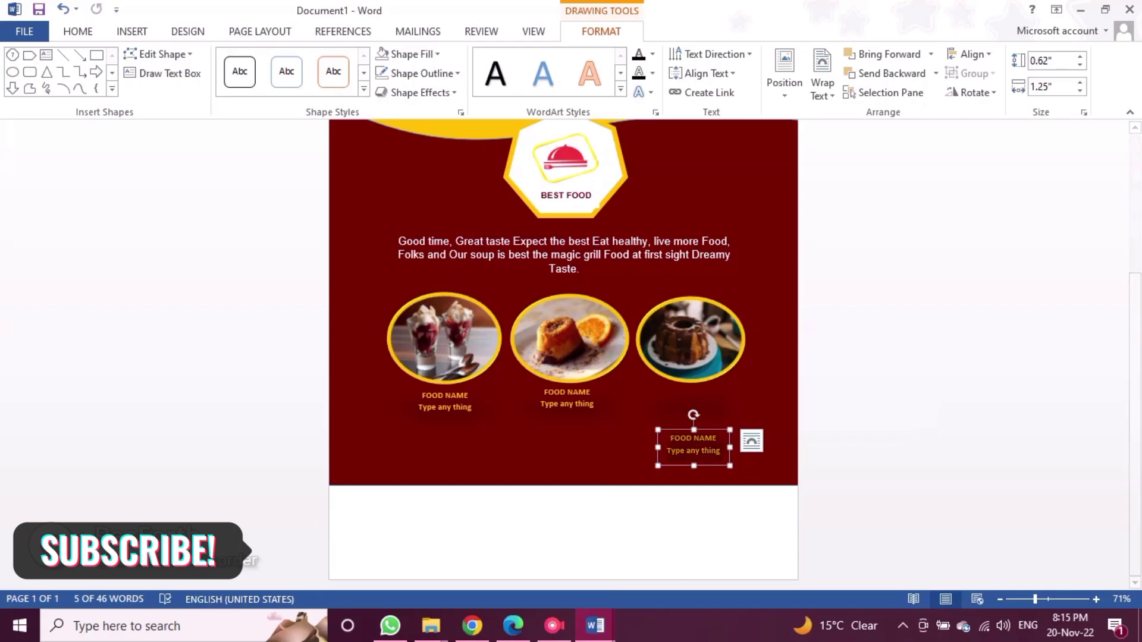
click(78, 31)
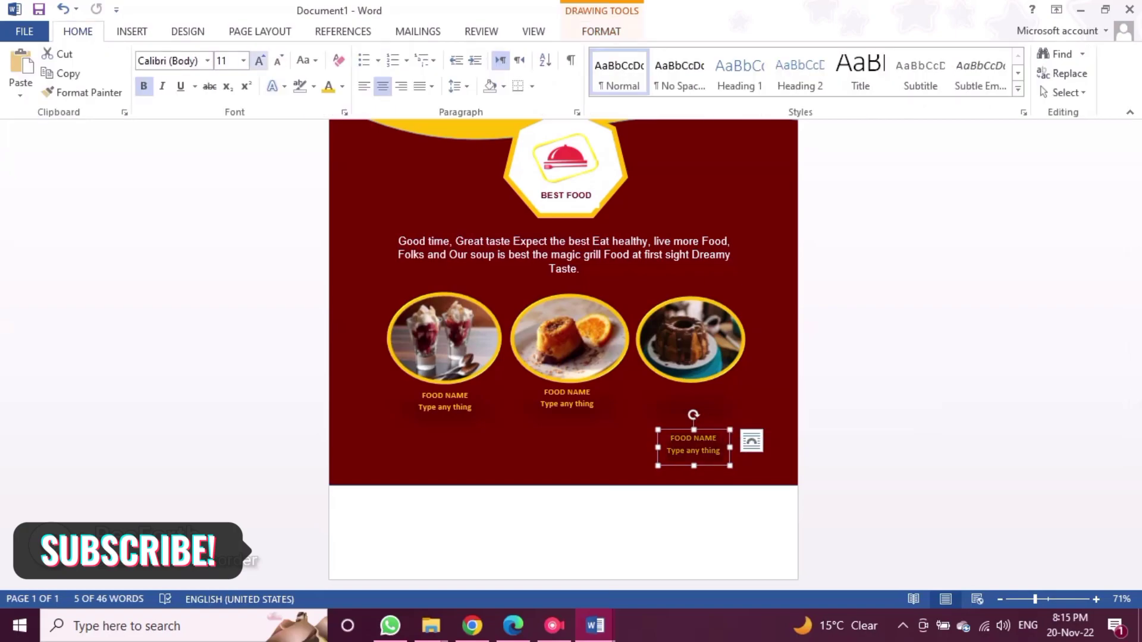
click(259, 60)
click(260, 60)
click(260, 61)
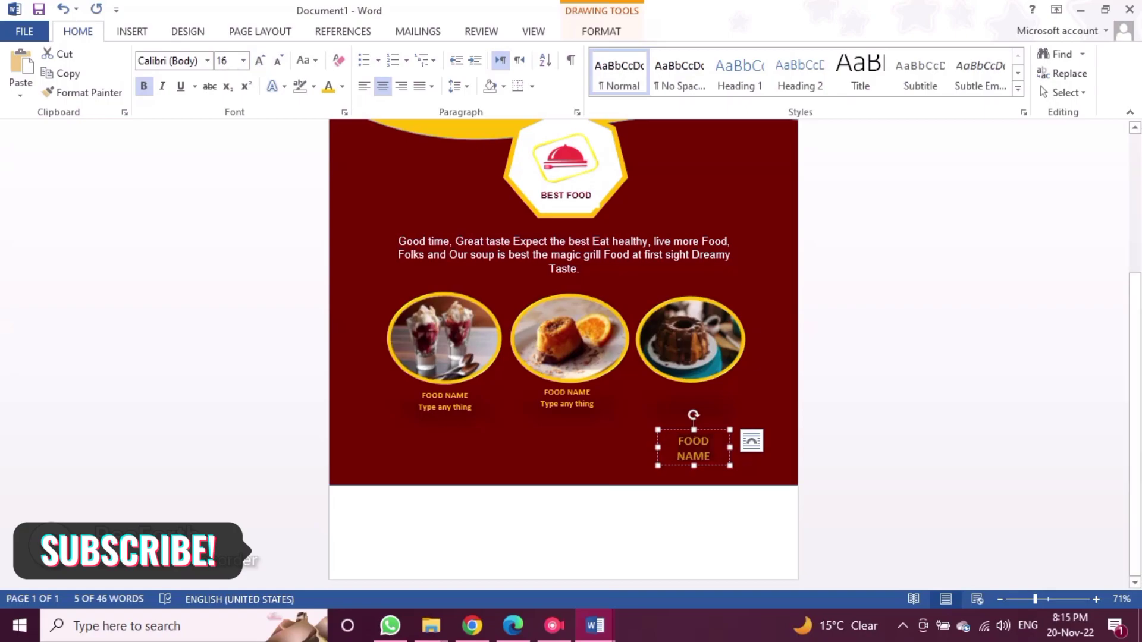
click(277, 60)
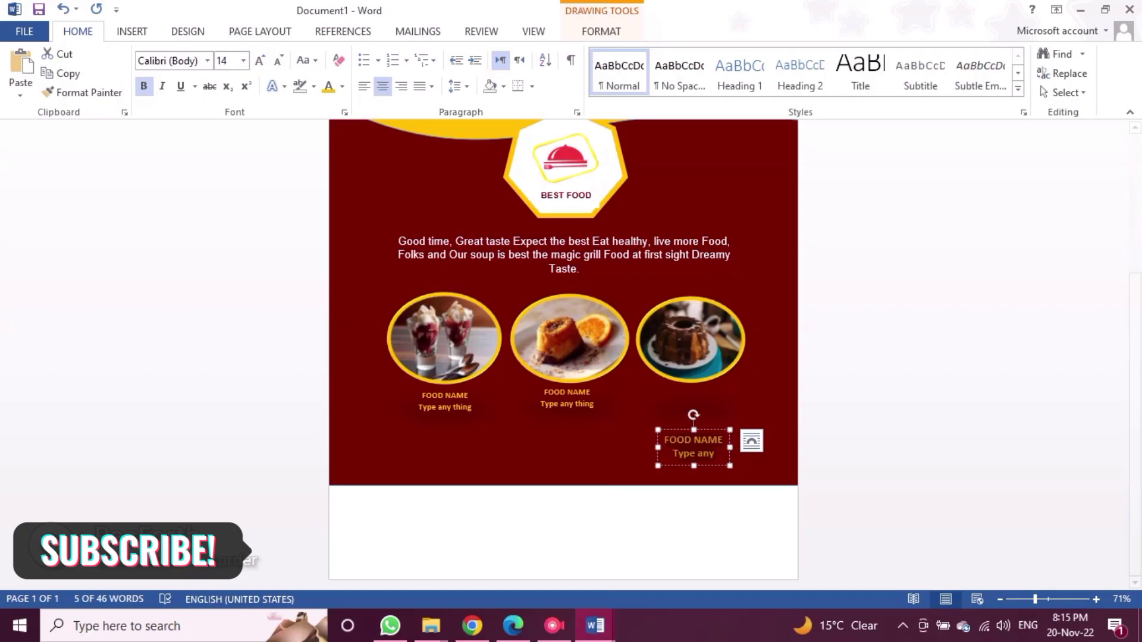
mouse_move(658, 447)
mouse_down()
mouse_move(630, 448)
mouse_move(679, 480)
mouse_up()
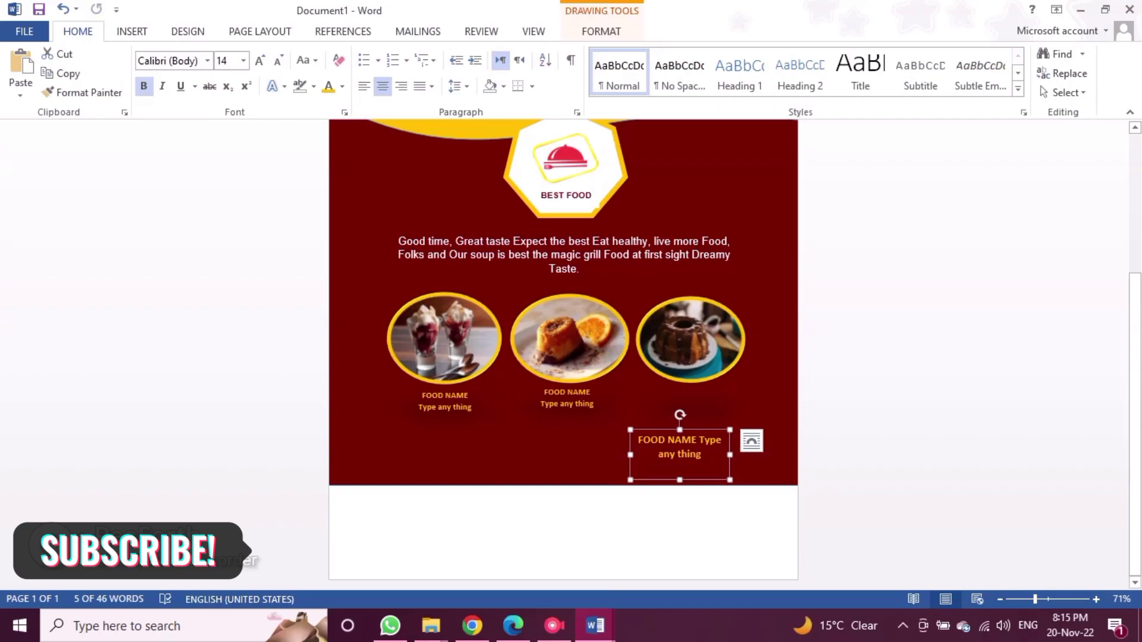
drag(630, 454, 685, 419)
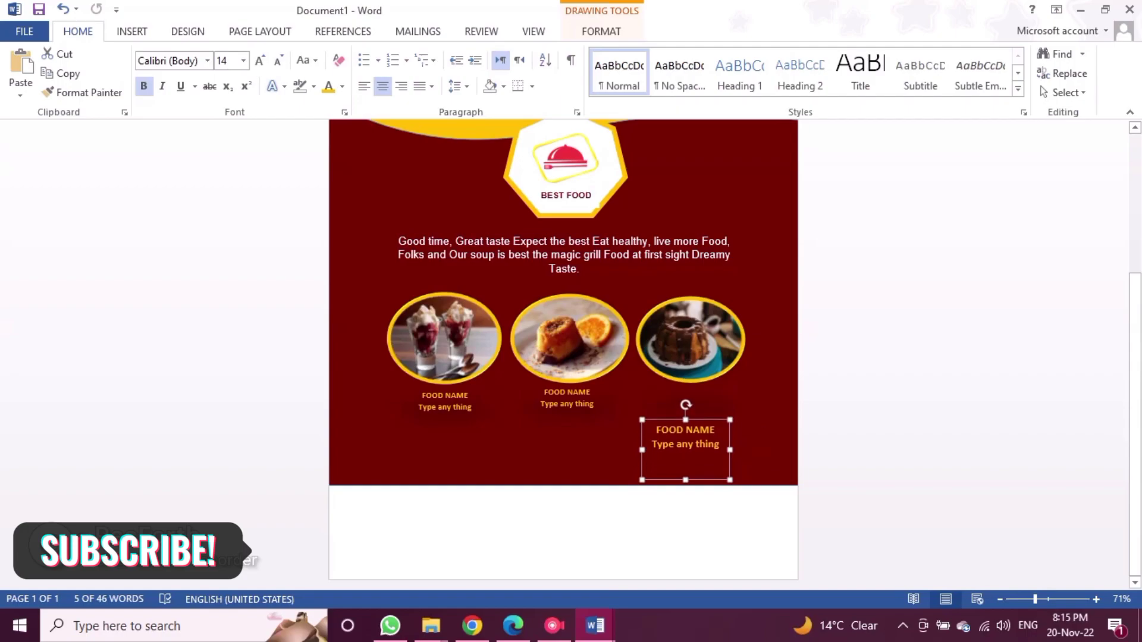
Enlarge the cake caption to 16 pt on two lines and make the cake photo slightly taller
key(ctrl+a)
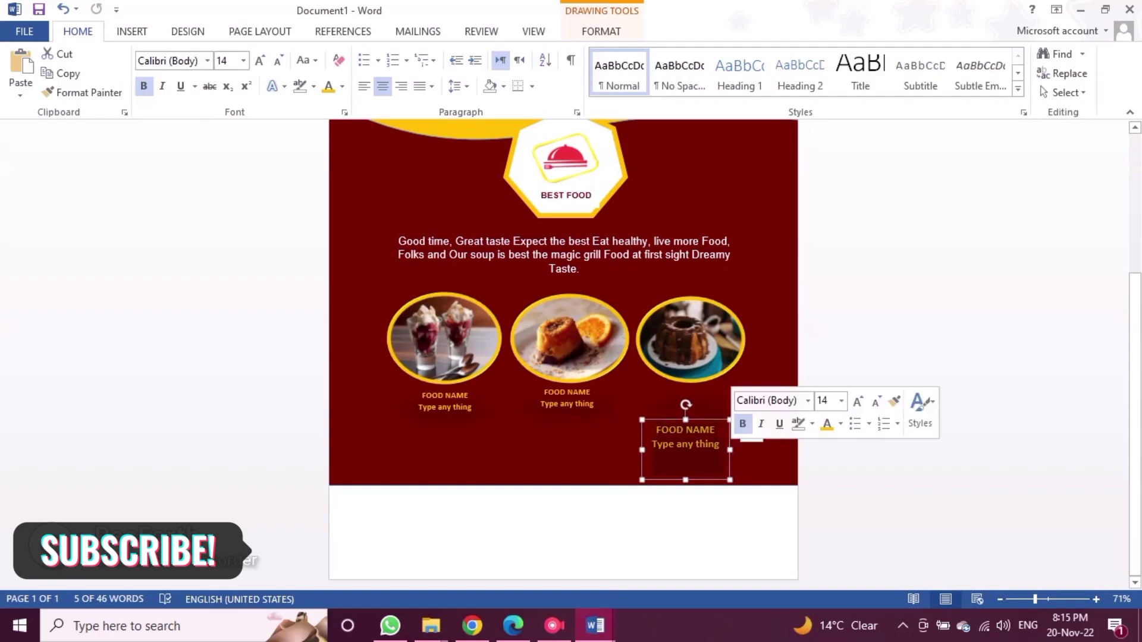
click(260, 61)
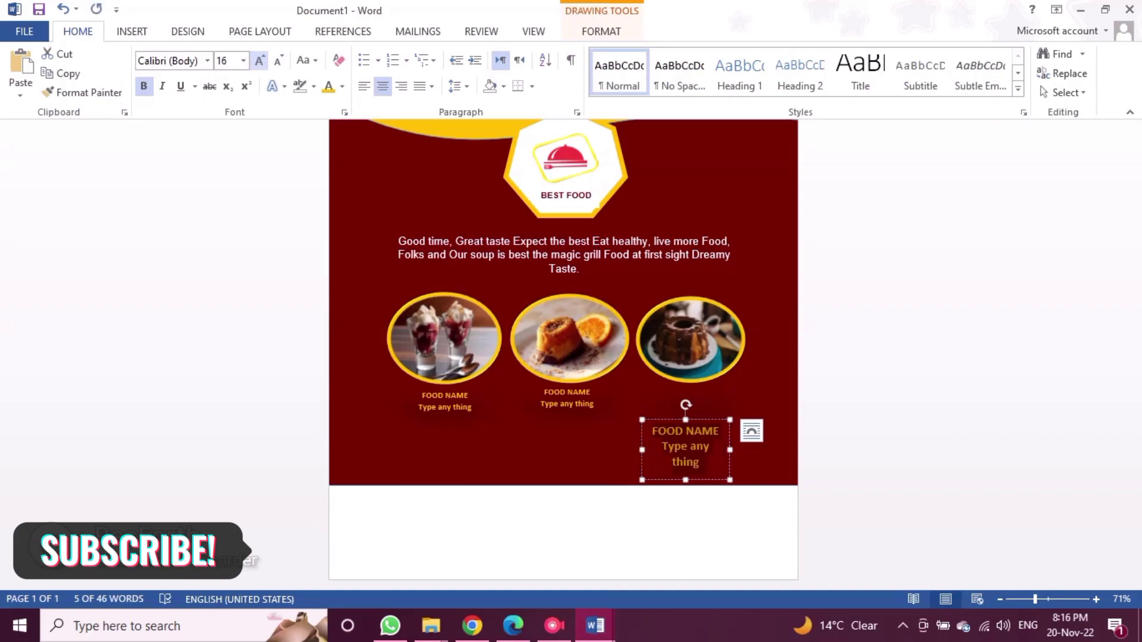
drag(730, 449, 743, 450)
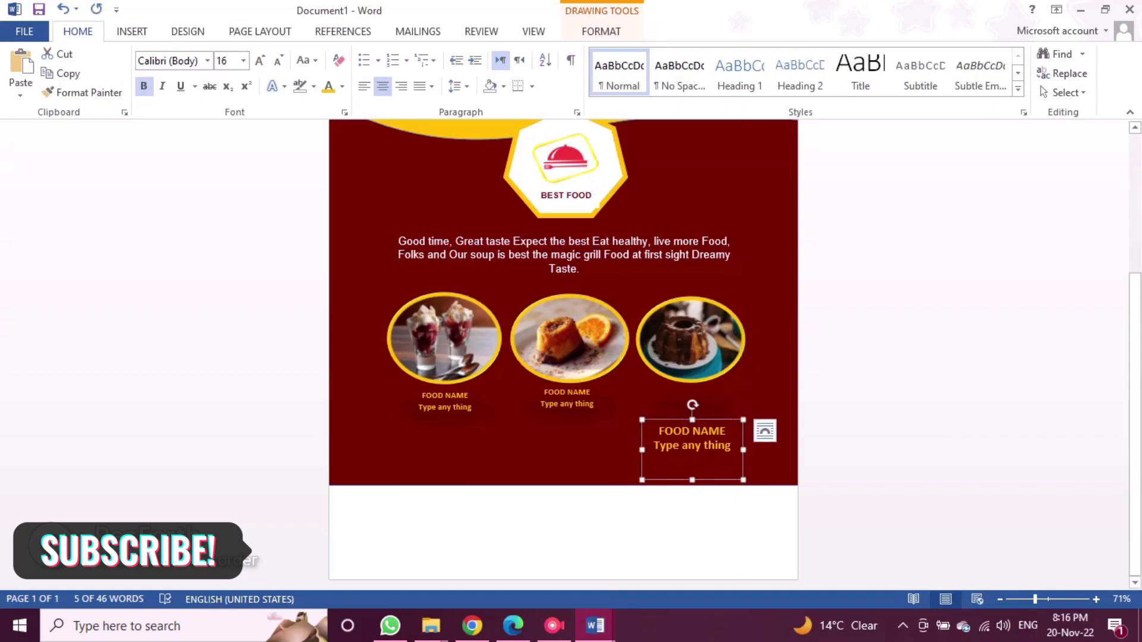
drag(642, 452, 645, 448)
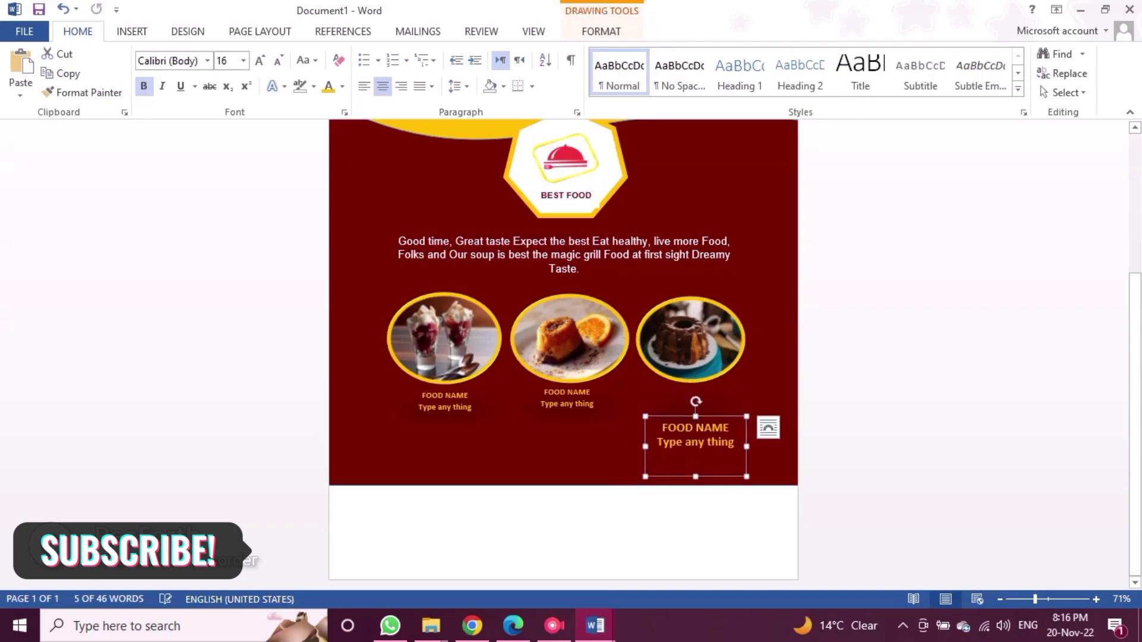
click(689, 339)
drag(691, 382, 690, 399)
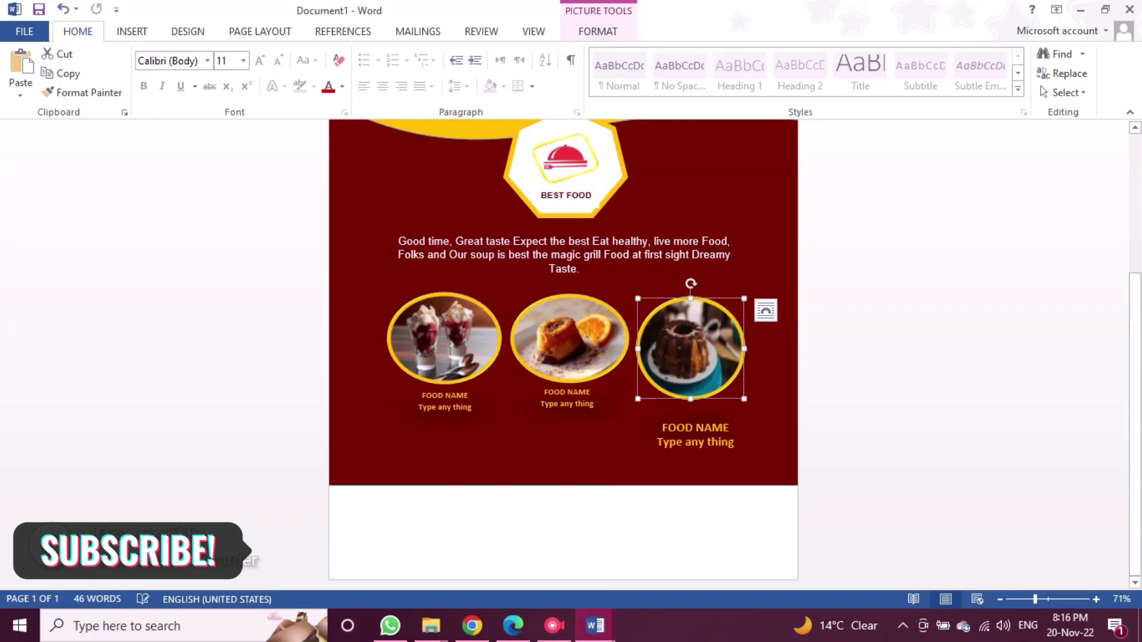
Delete the caption under the middle orange pudding photo
click(570, 339)
click(567, 392)
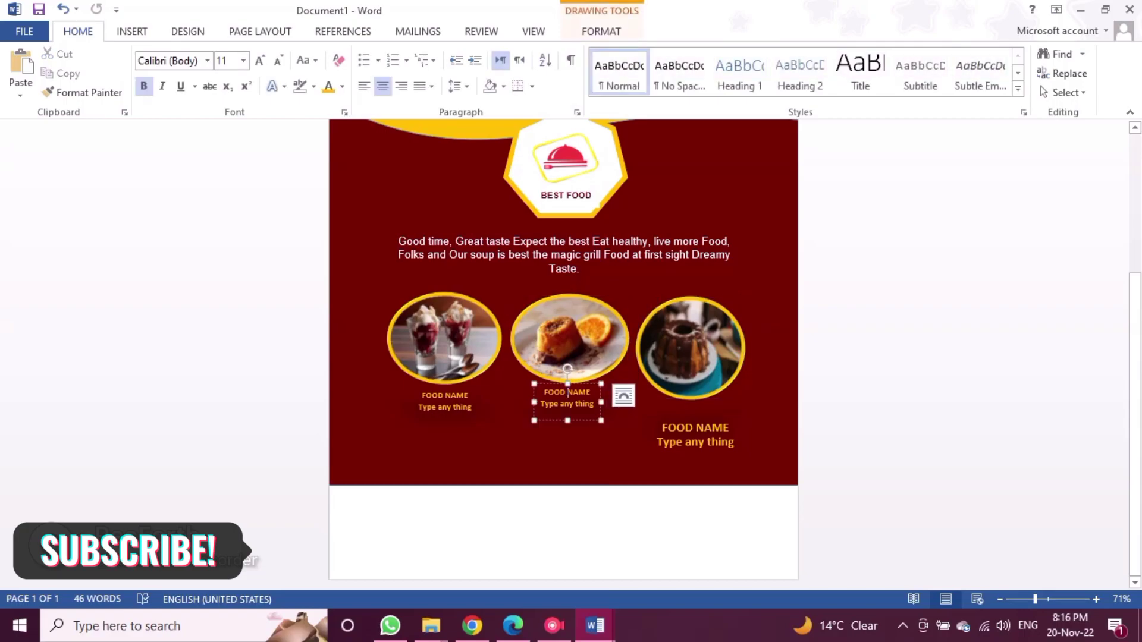
key(Escape)
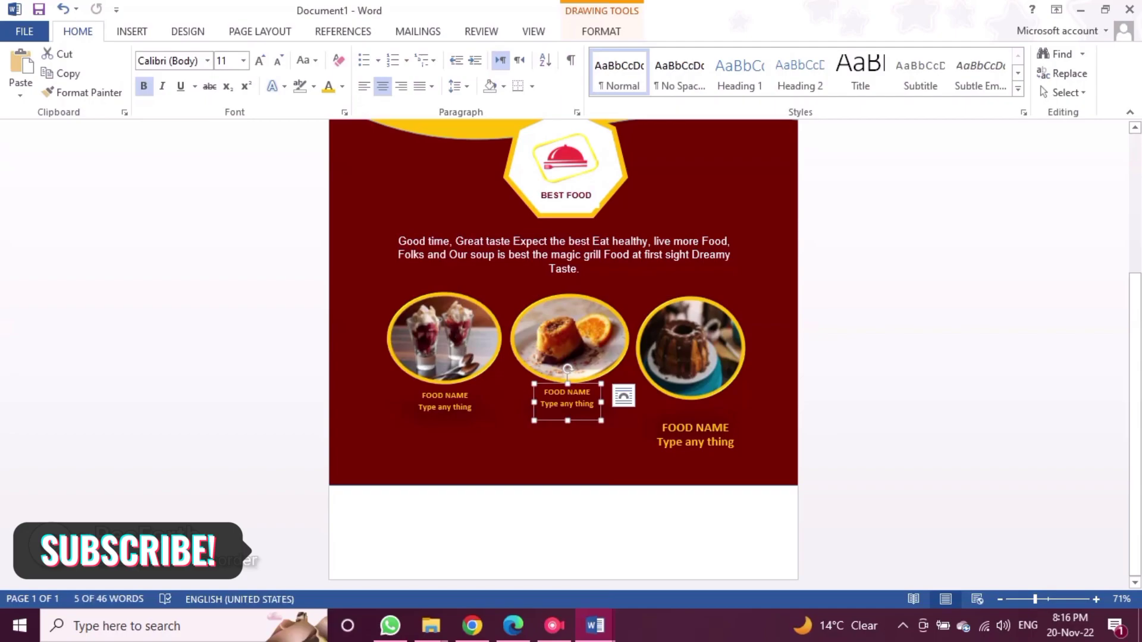
key(Delete)
Copy the enlarged cake caption, paste it, then undo the misplaced paste
click(712, 442)
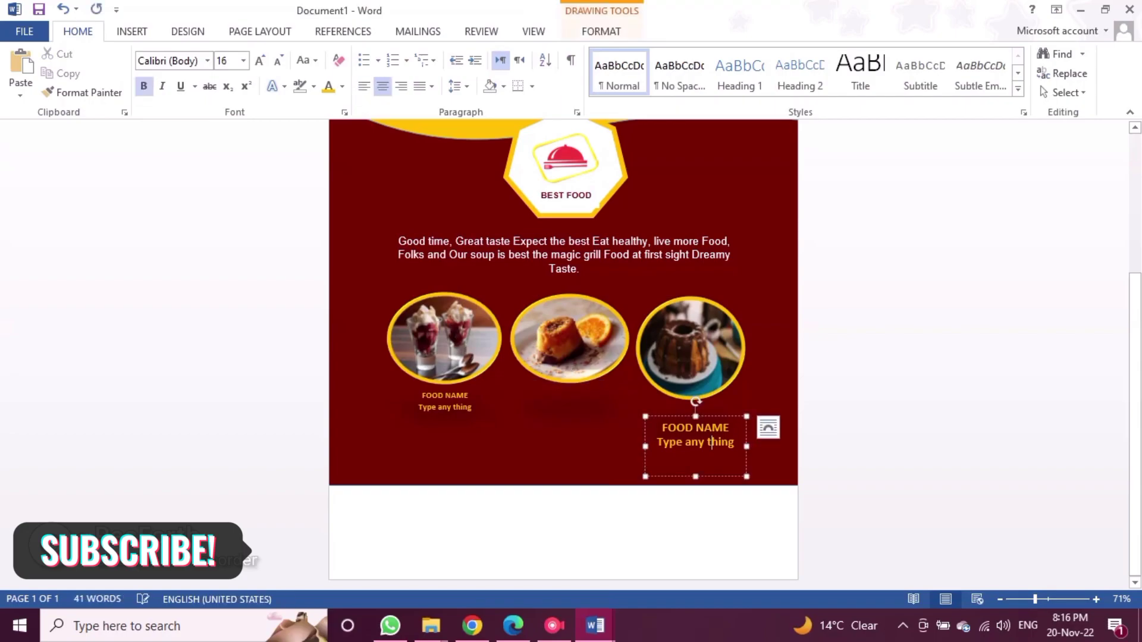
key(Escape)
key(ctrl+c)
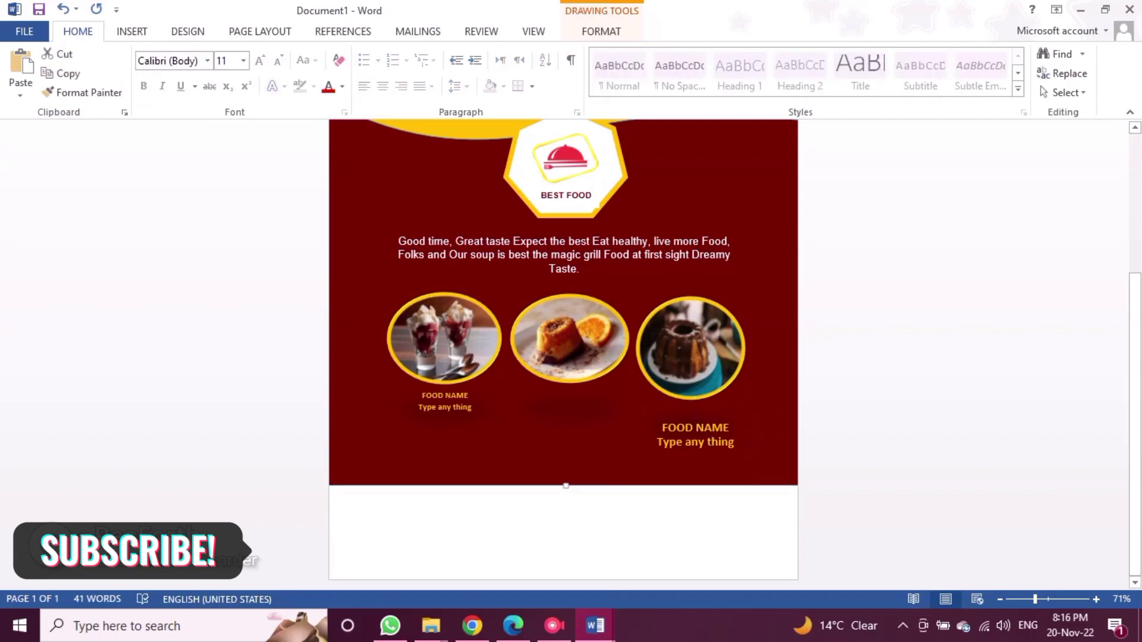
scroll(563, 298, up, 3)
key(ctrl+v)
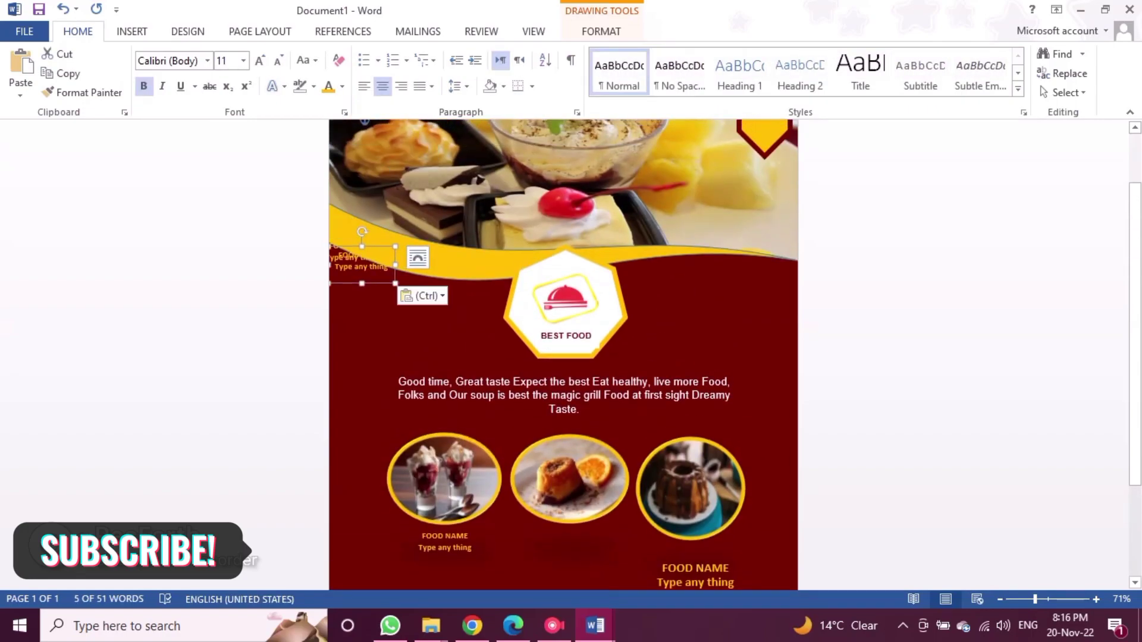
key(ctrl+z)
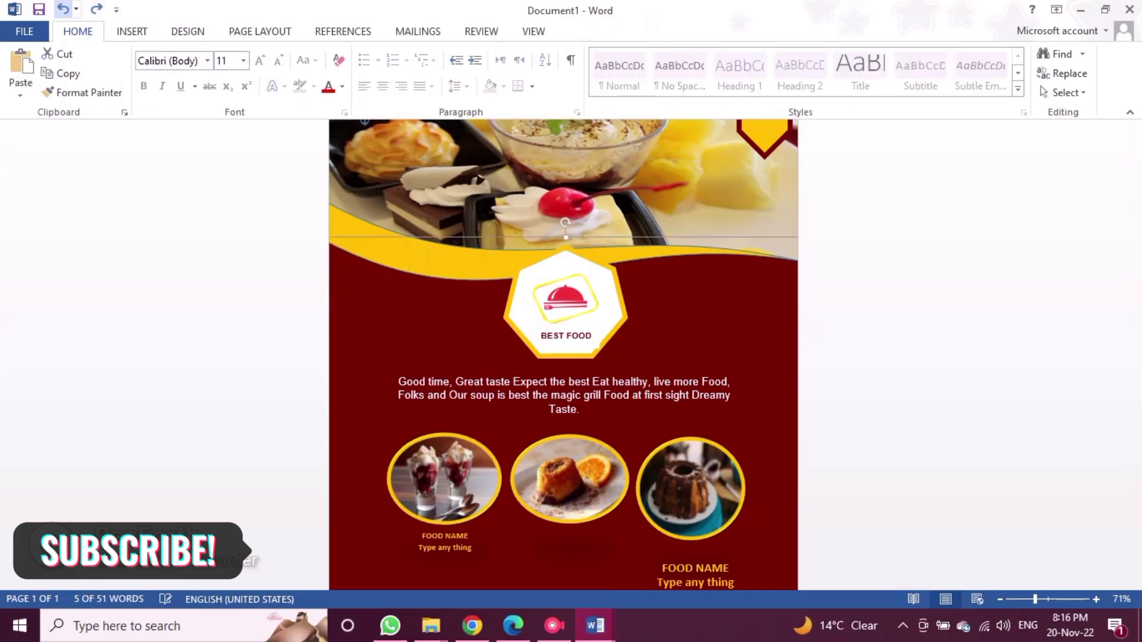
scroll(563, 355, down, 3)
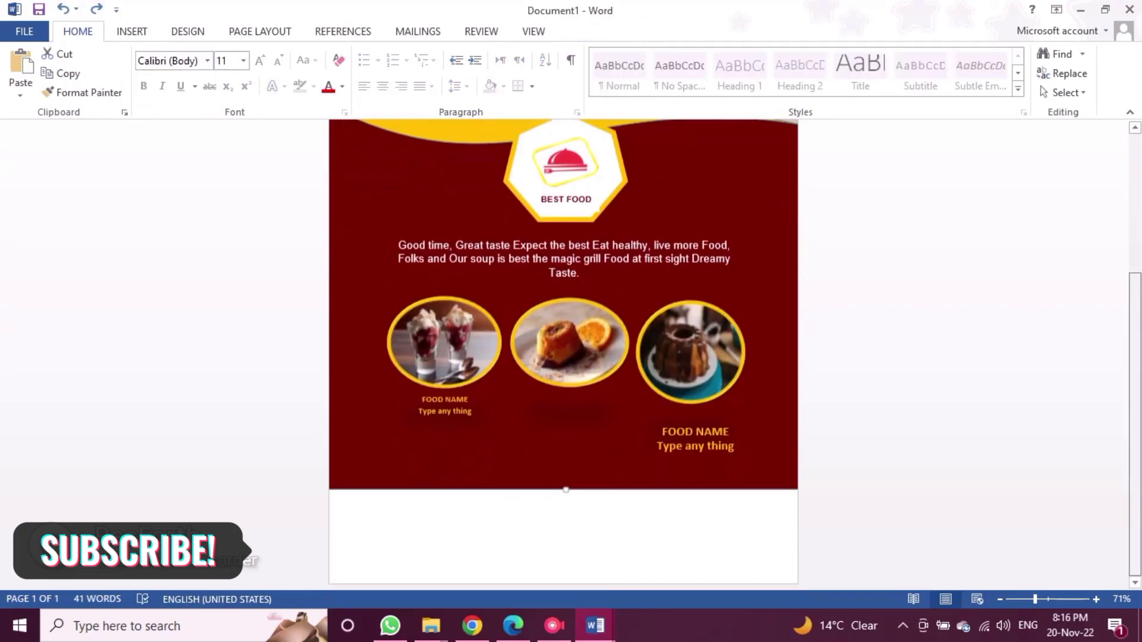
click(570, 340)
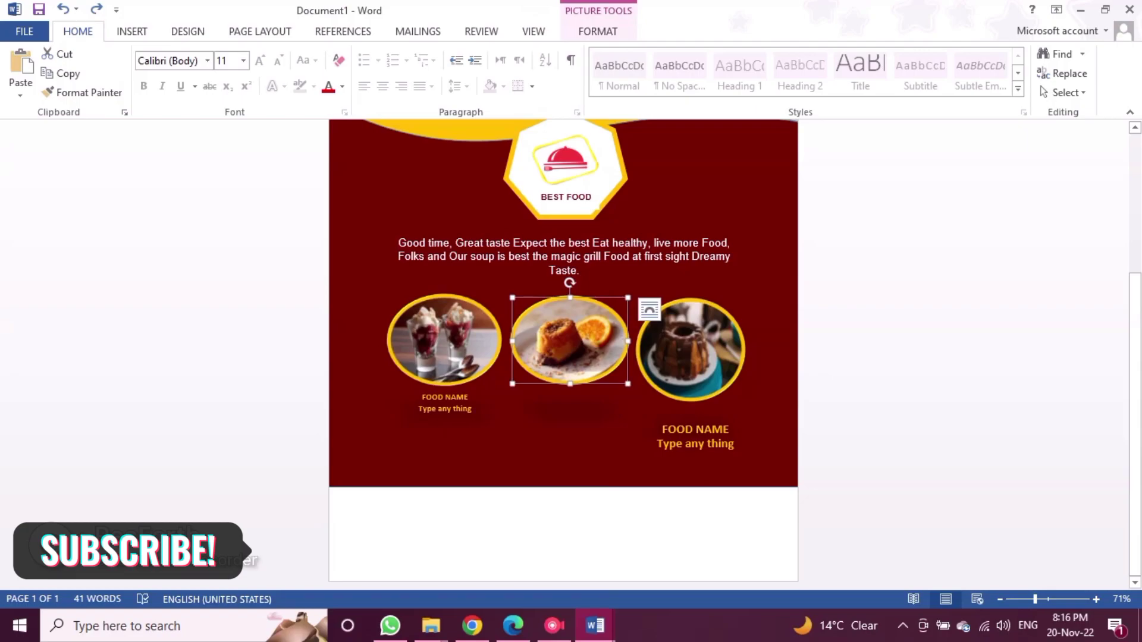
Stretch the middle photo taller and move the left photo's caption lower
drag(570, 384, 570, 402)
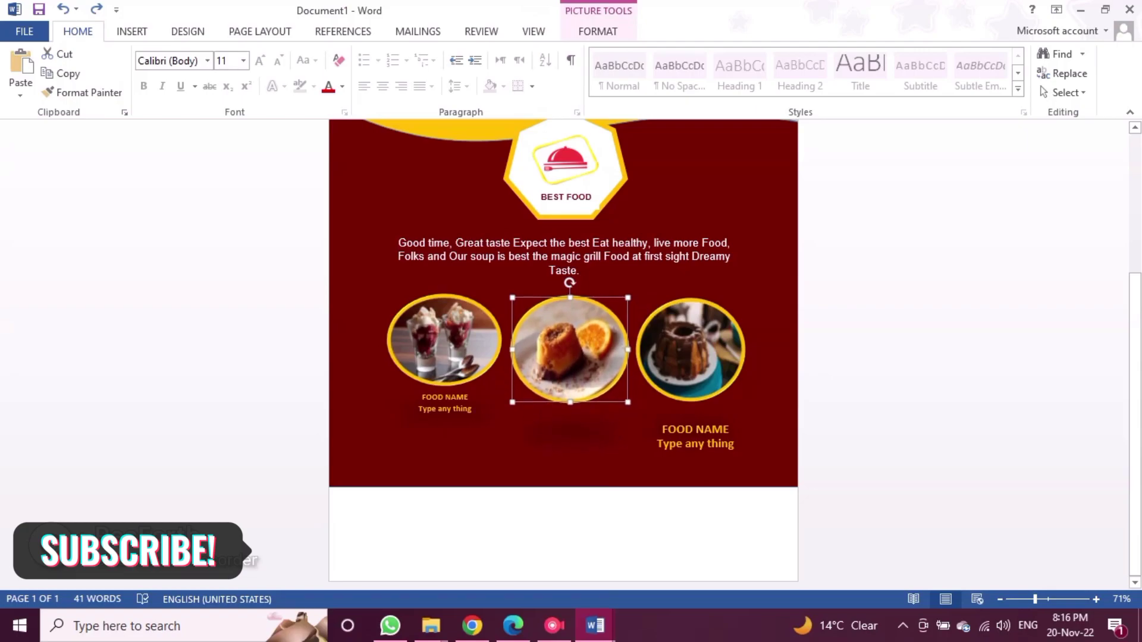
click(444, 339)
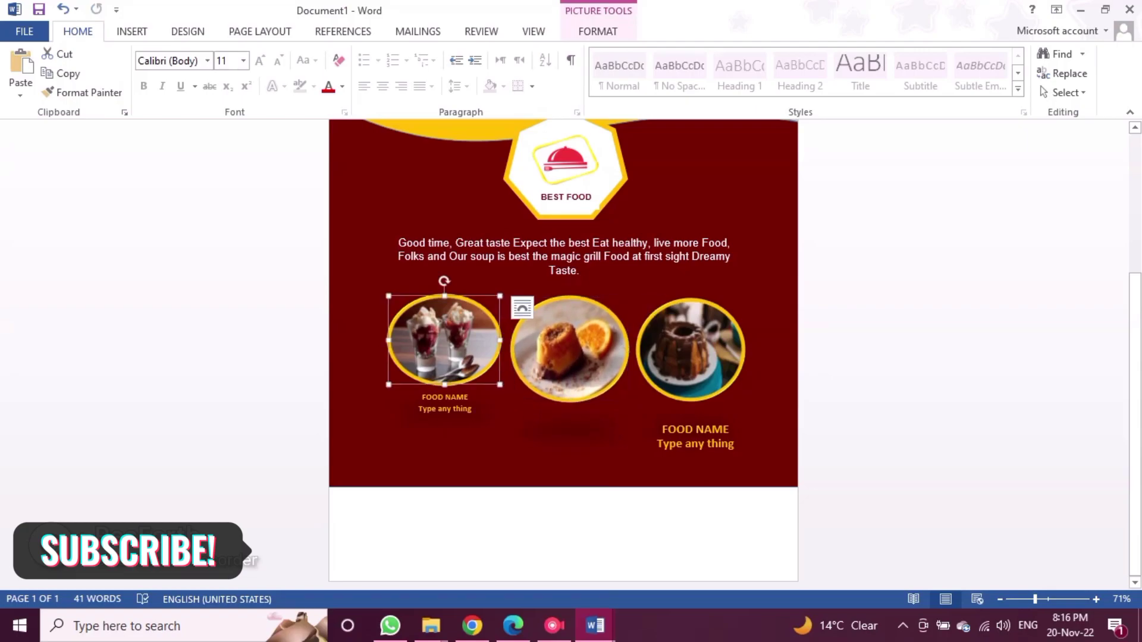
click(446, 397)
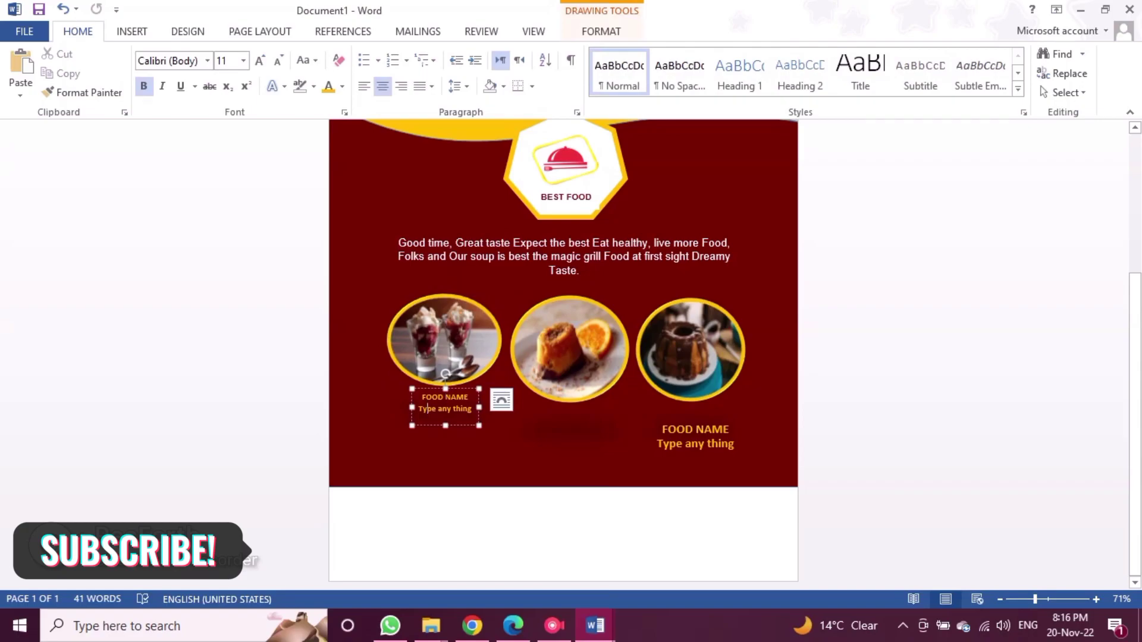
drag(458, 389, 456, 416)
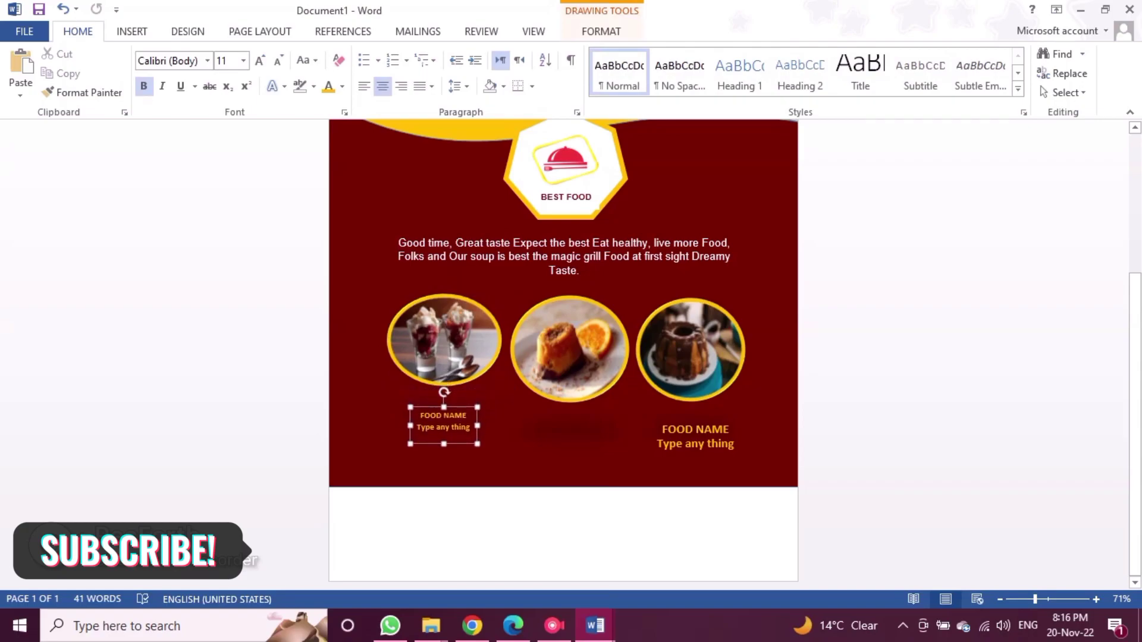
Stretch the left, middle and chocolate cake photos taller so all three are even circles
click(444, 339)
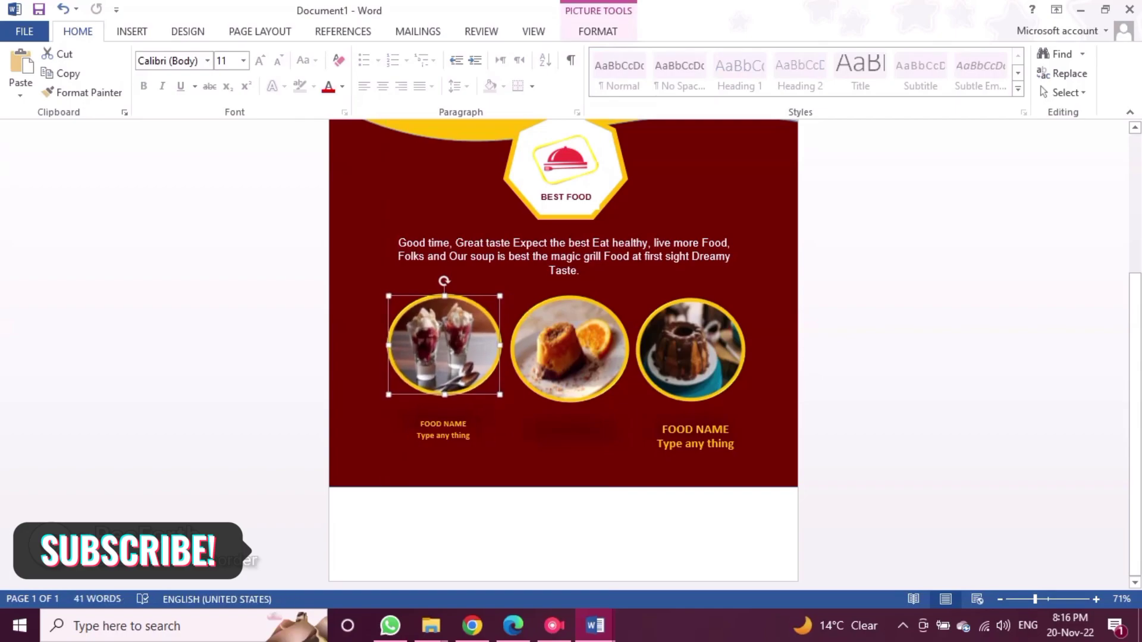
drag(445, 385, 444, 406)
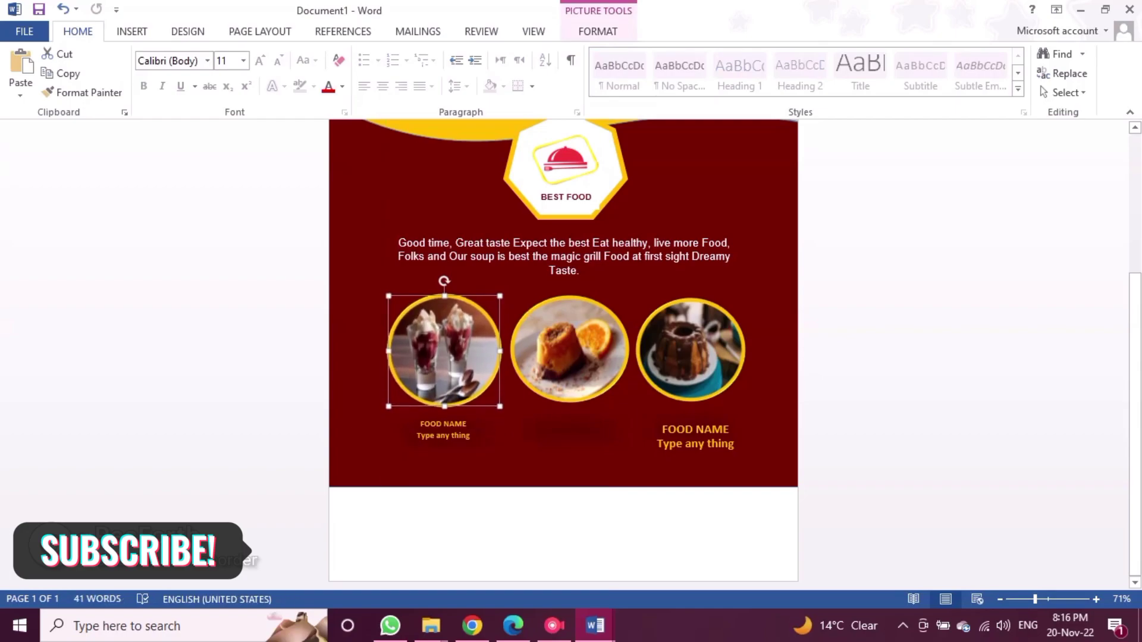
click(520, 309)
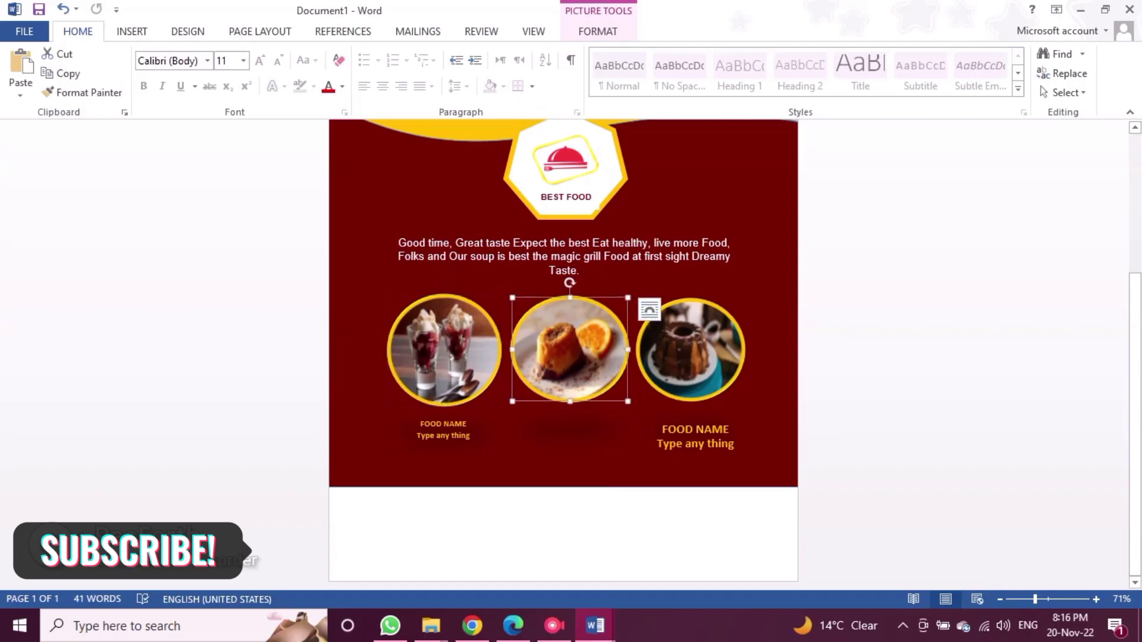
drag(570, 401, 569, 406)
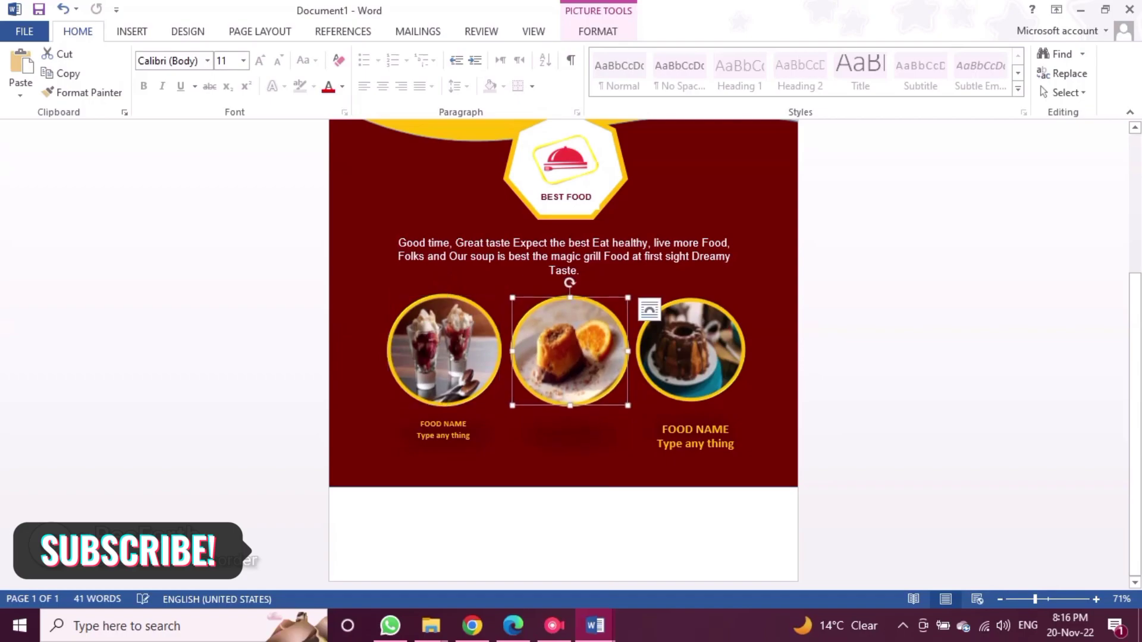
click(691, 350)
drag(690, 400, 690, 404)
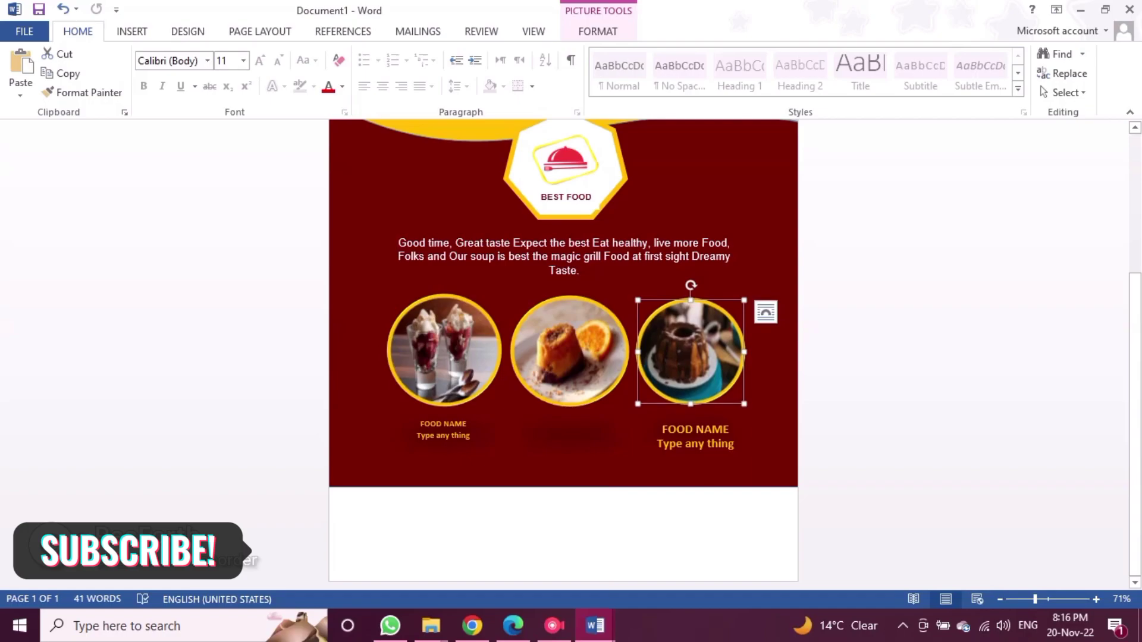
Enlarge the left caption text to 16 pt and resize its box so both lines show
click(685, 429)
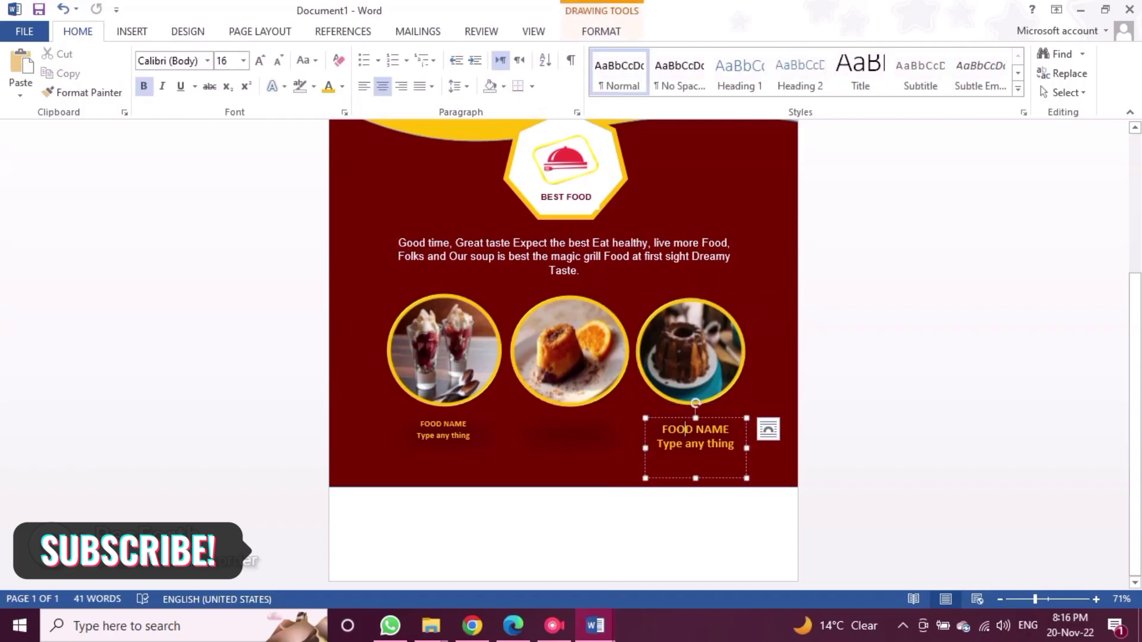
click(440, 424)
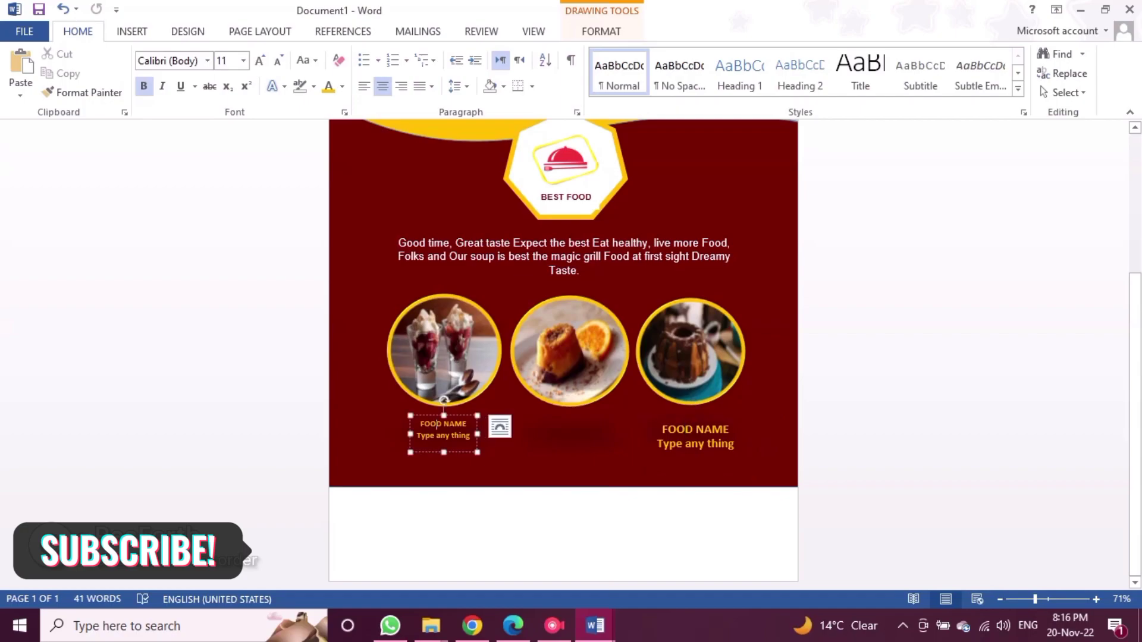
drag(419, 423, 470, 436)
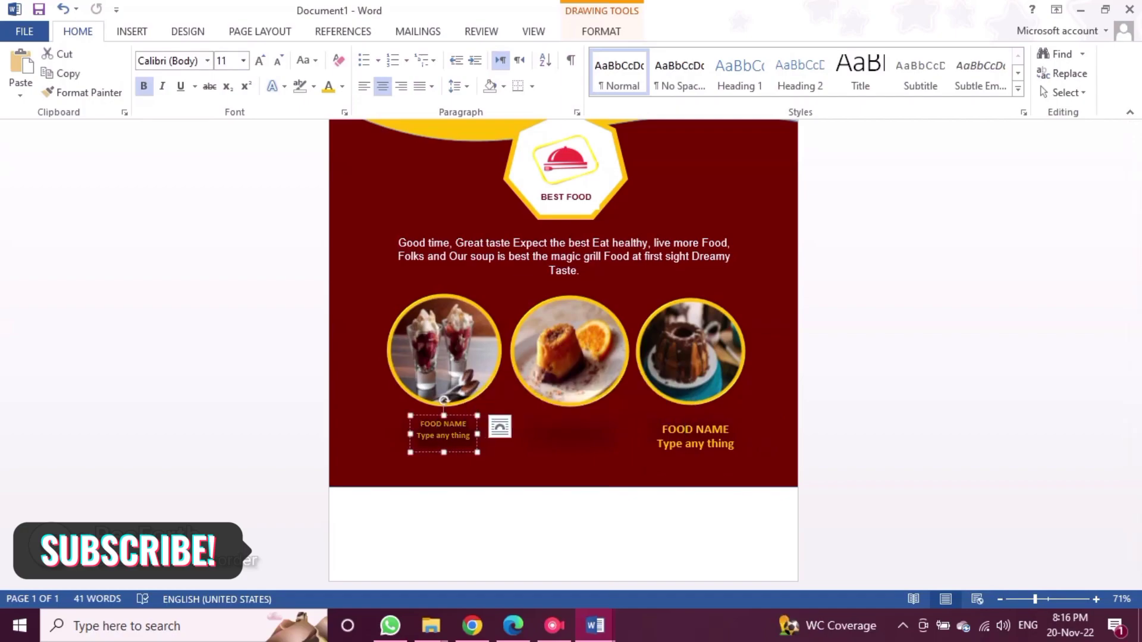
click(260, 60)
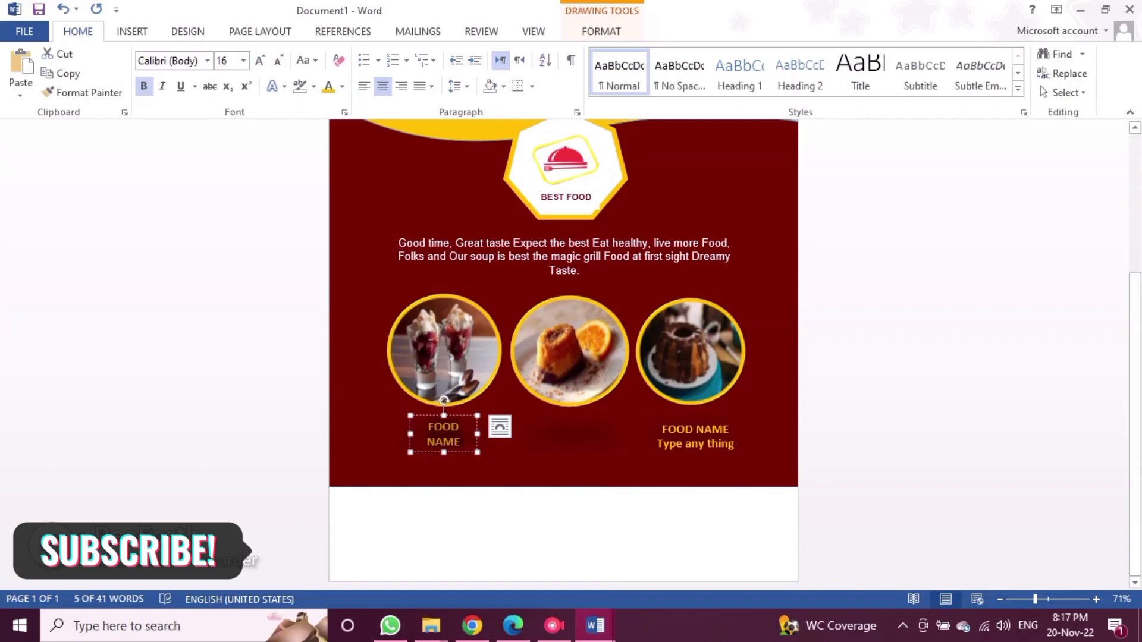
drag(410, 452, 386, 467)
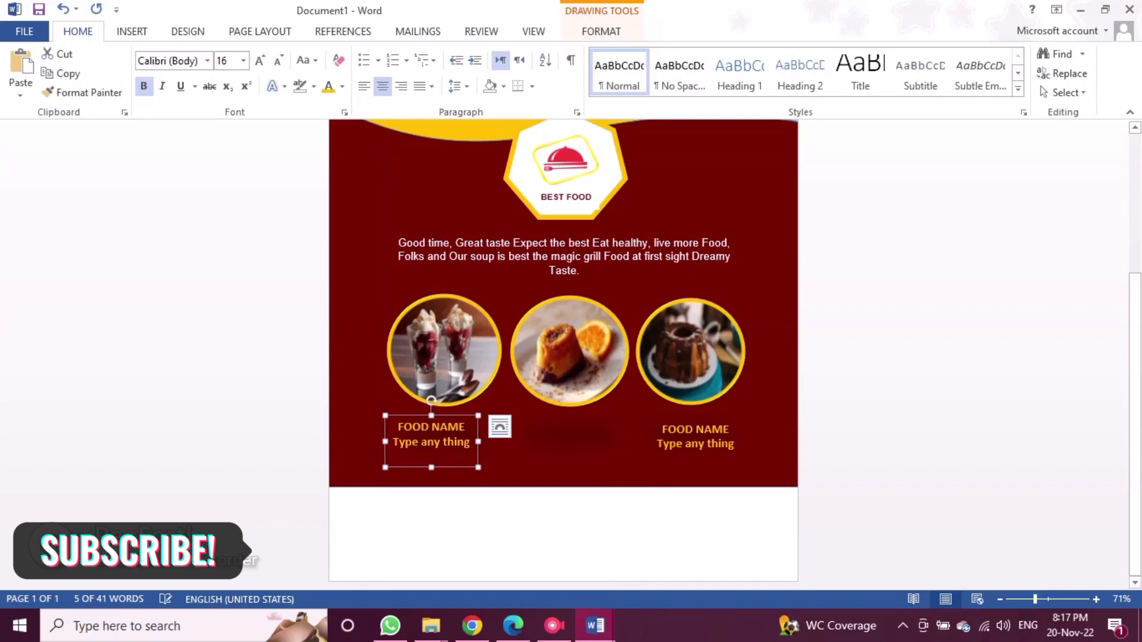
Copy the left caption and place the duplicate under the middle photo
right_click(477, 450)
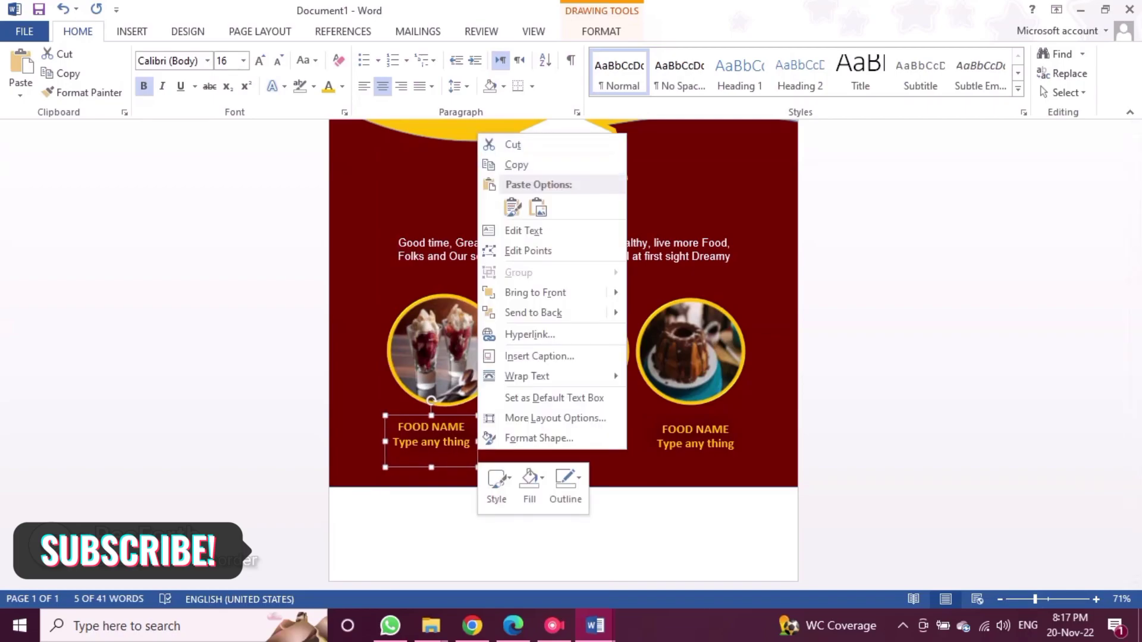
click(517, 164)
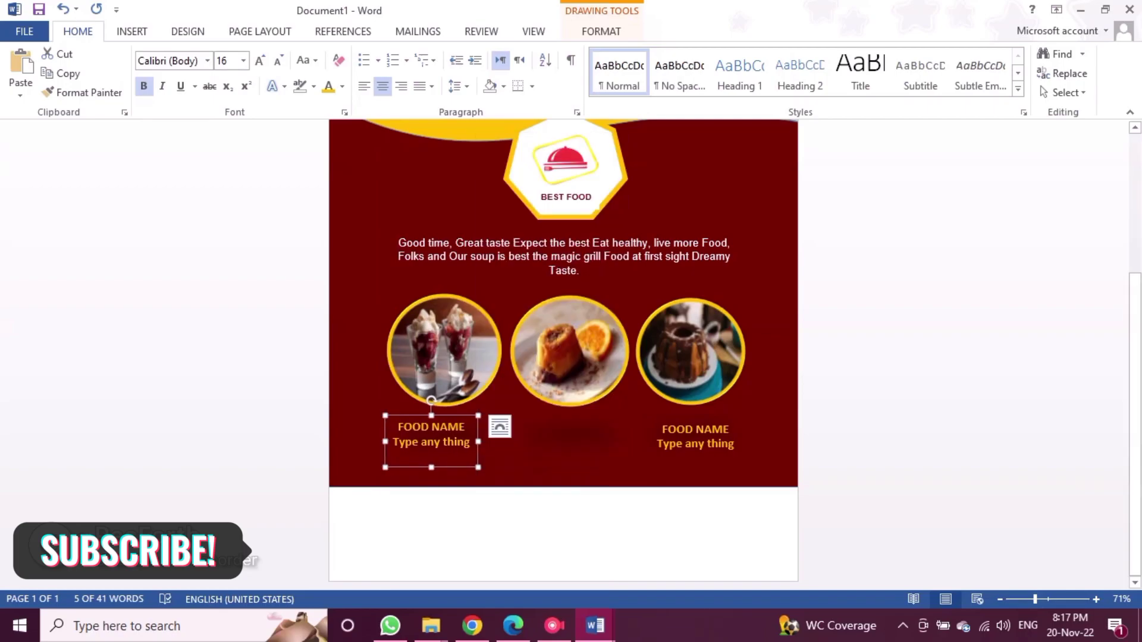
key(ctrl+v)
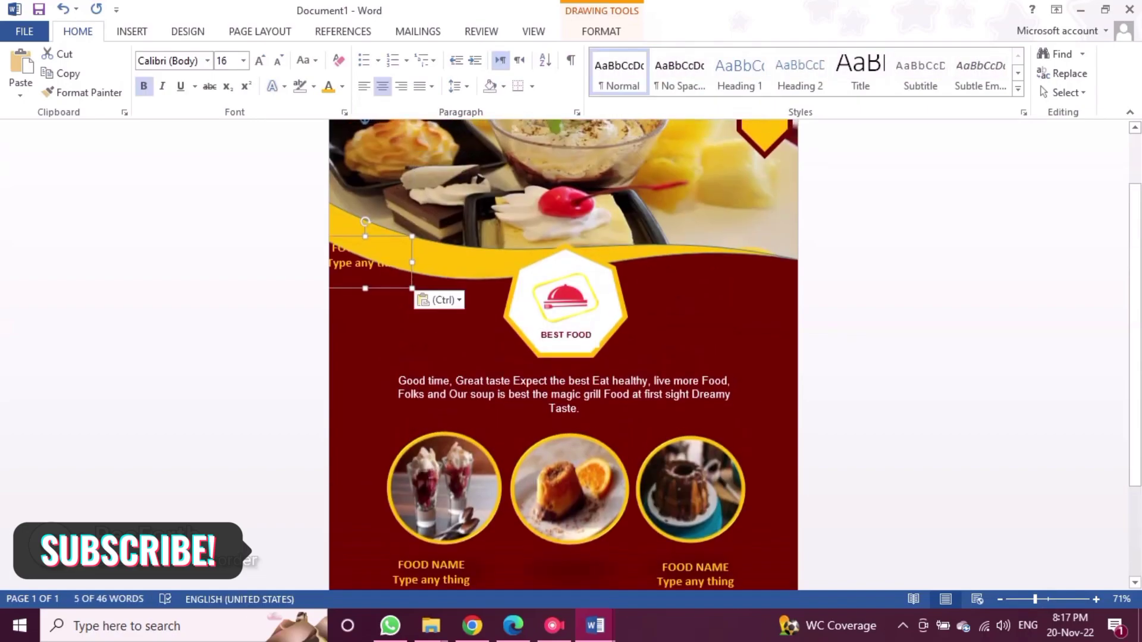
drag(369, 265, 495, 406)
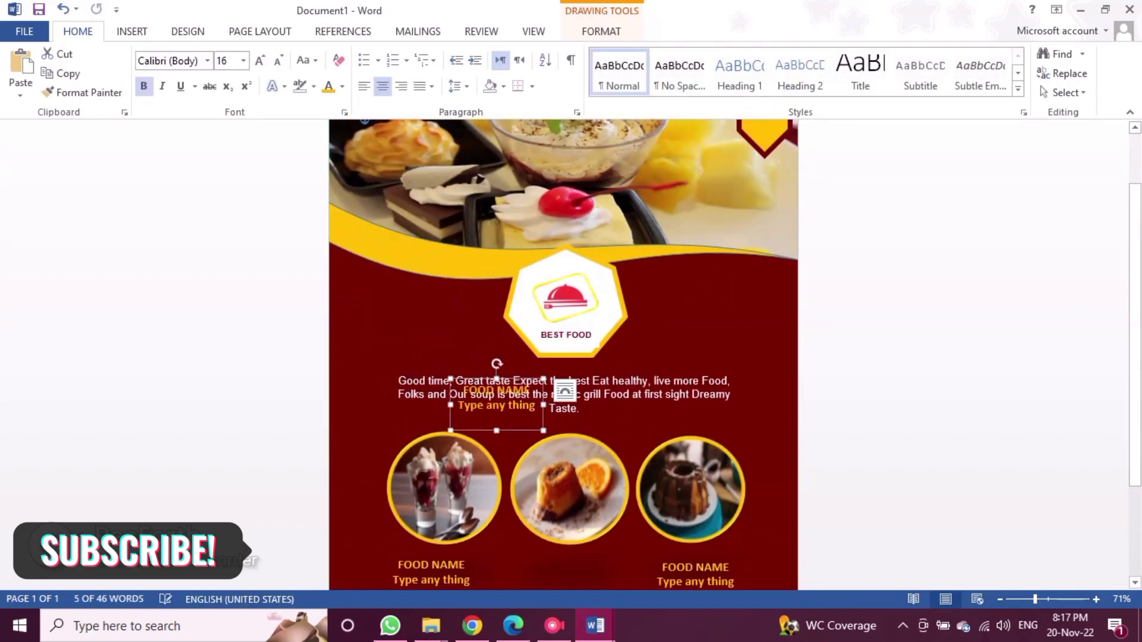
scroll(494, 407, down, 1)
scroll(563, 355, down, 4)
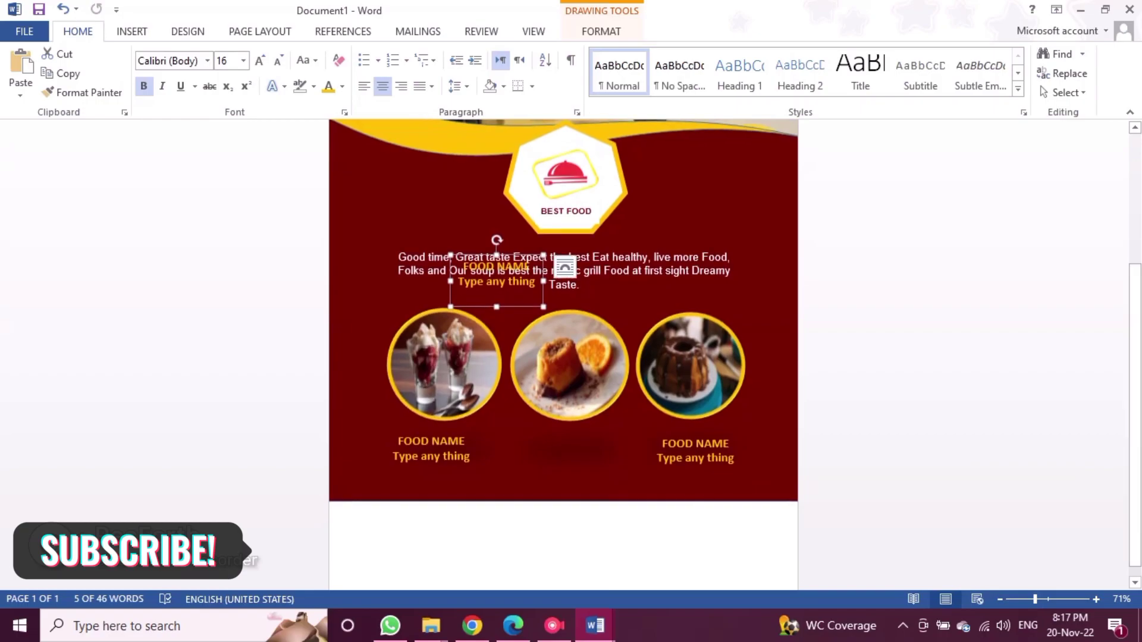
drag(497, 291, 563, 467)
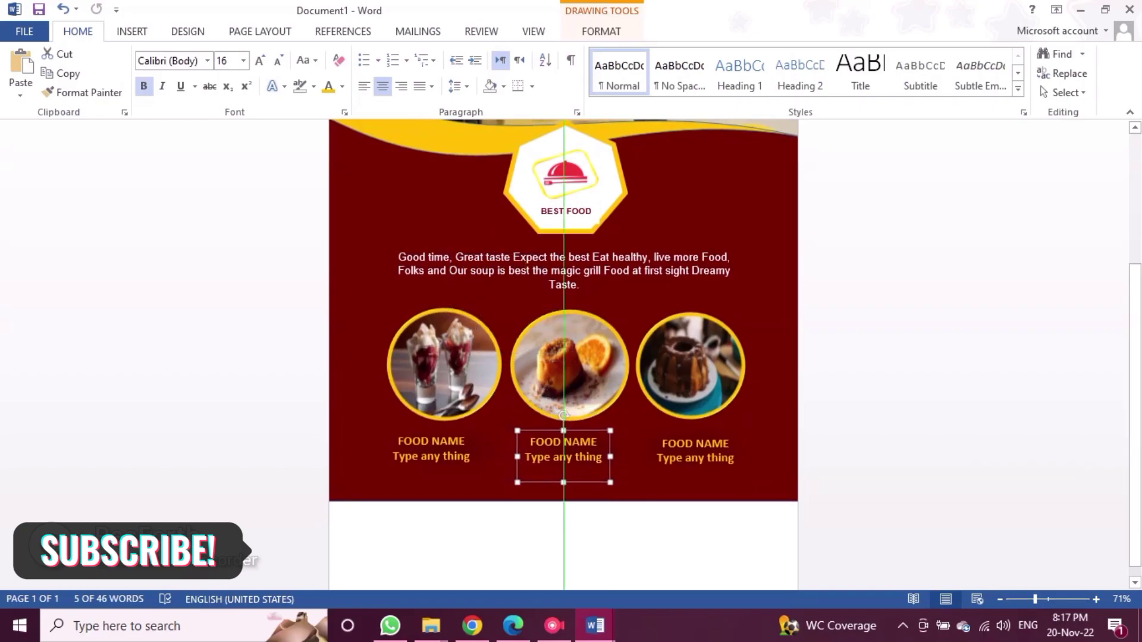
click(565, 501)
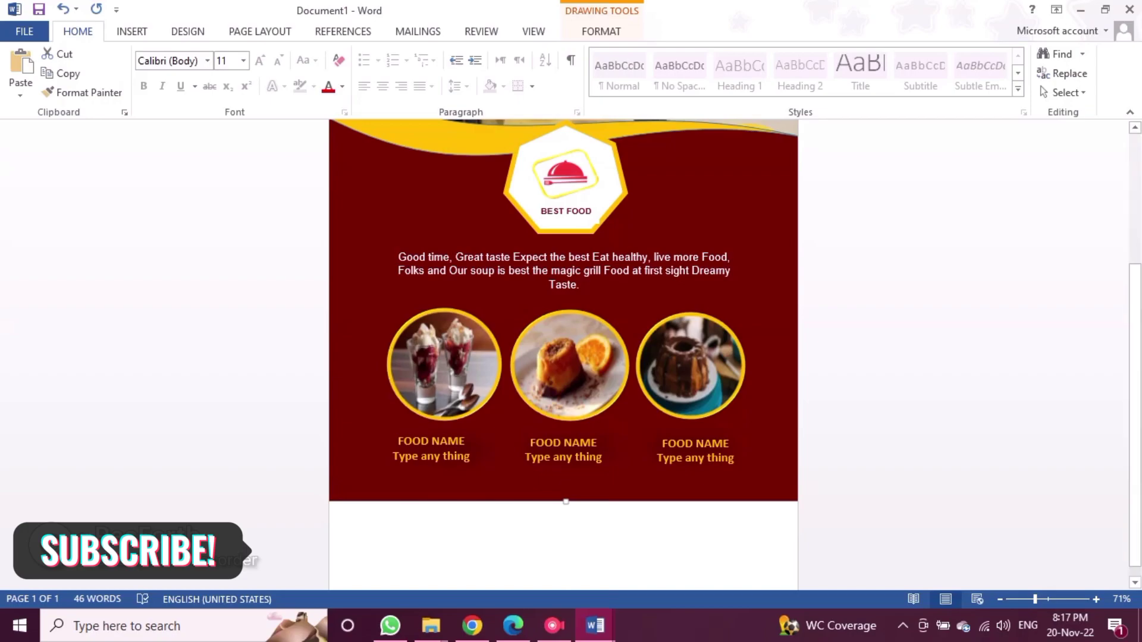
Draw a wide rectangle across the bottom of the page below the maroon area
click(132, 31)
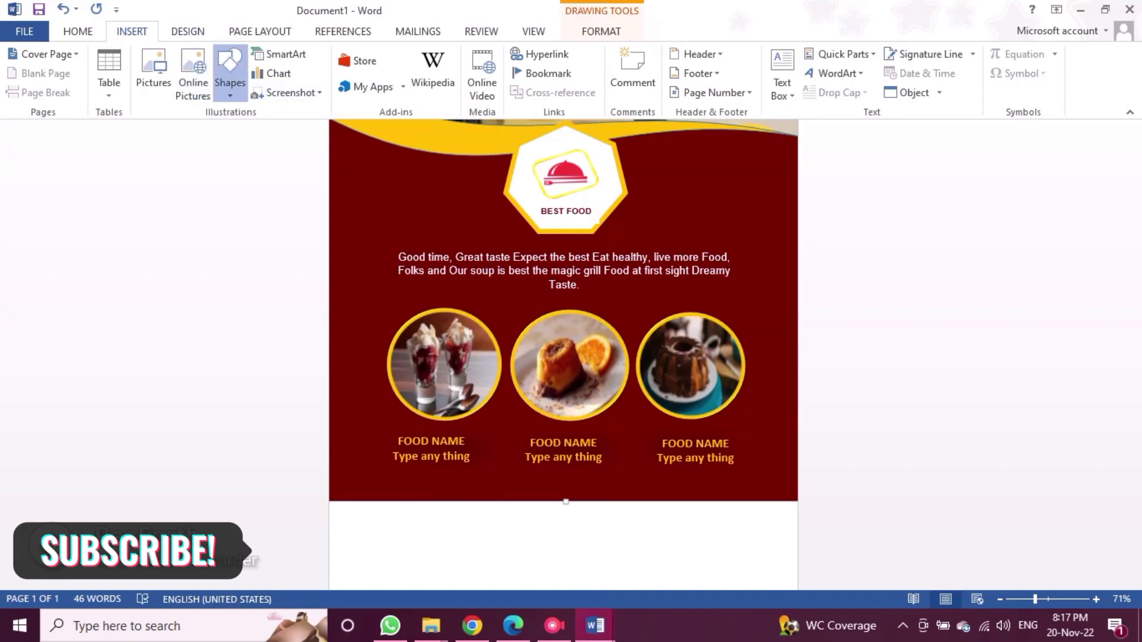
click(230, 75)
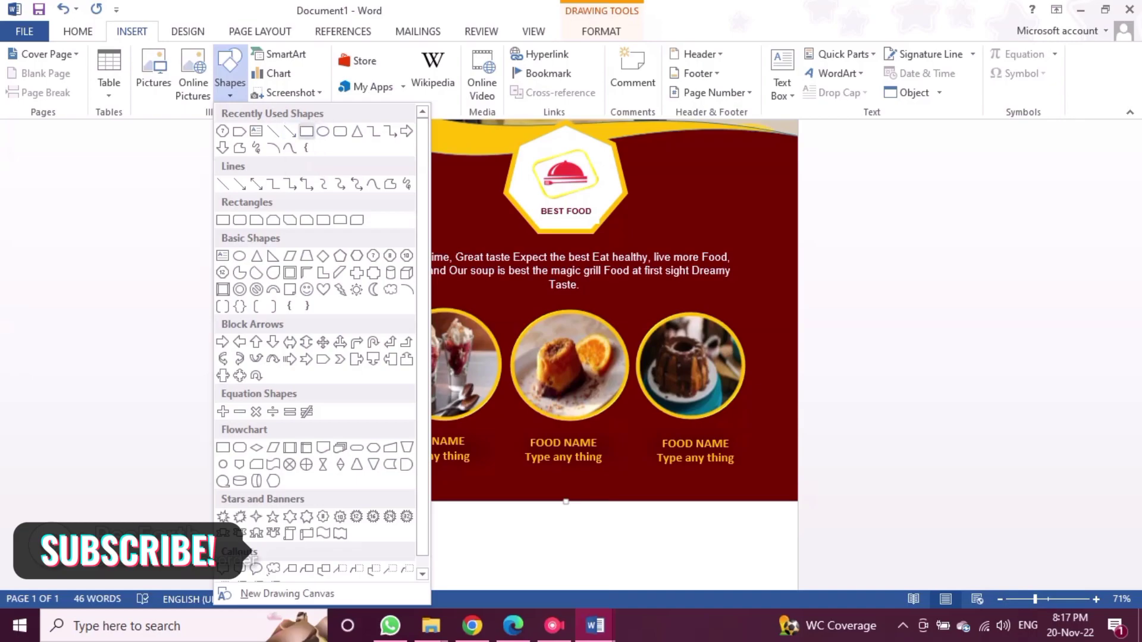
click(306, 131)
scroll(563, 354, down, 1)
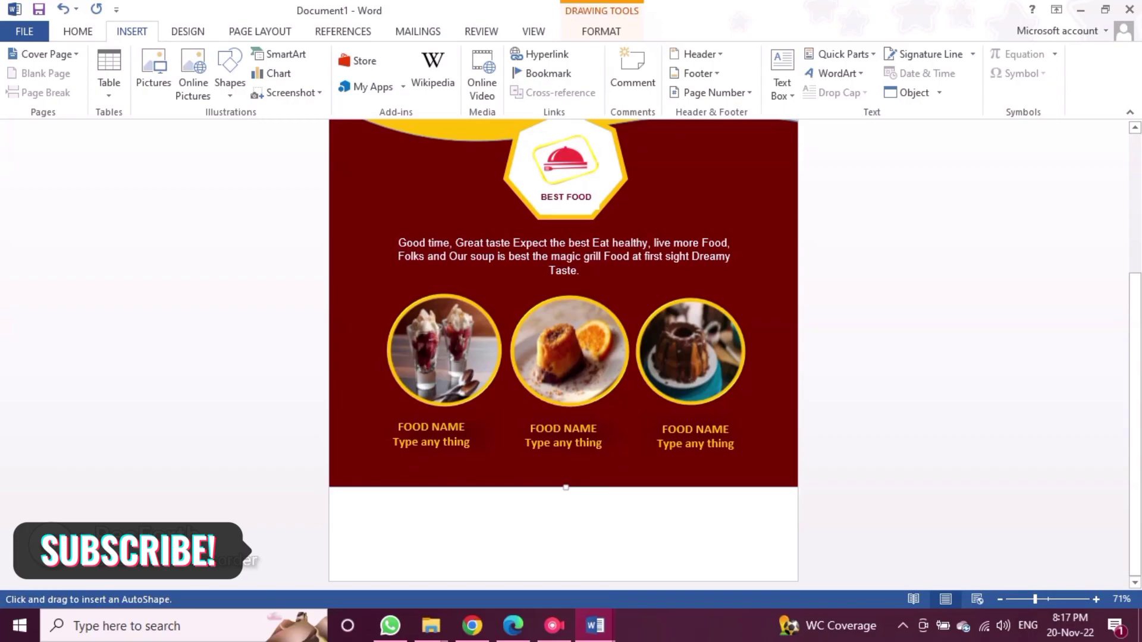
drag(331, 485, 637, 580)
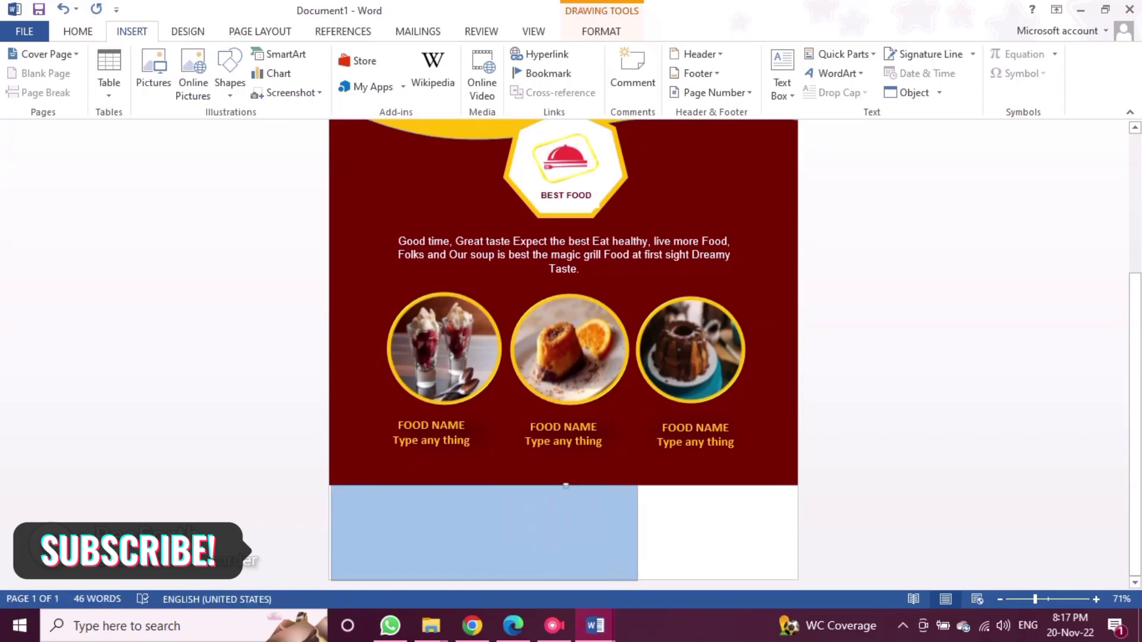
drag(637, 579, 686, 580)
key(Left)
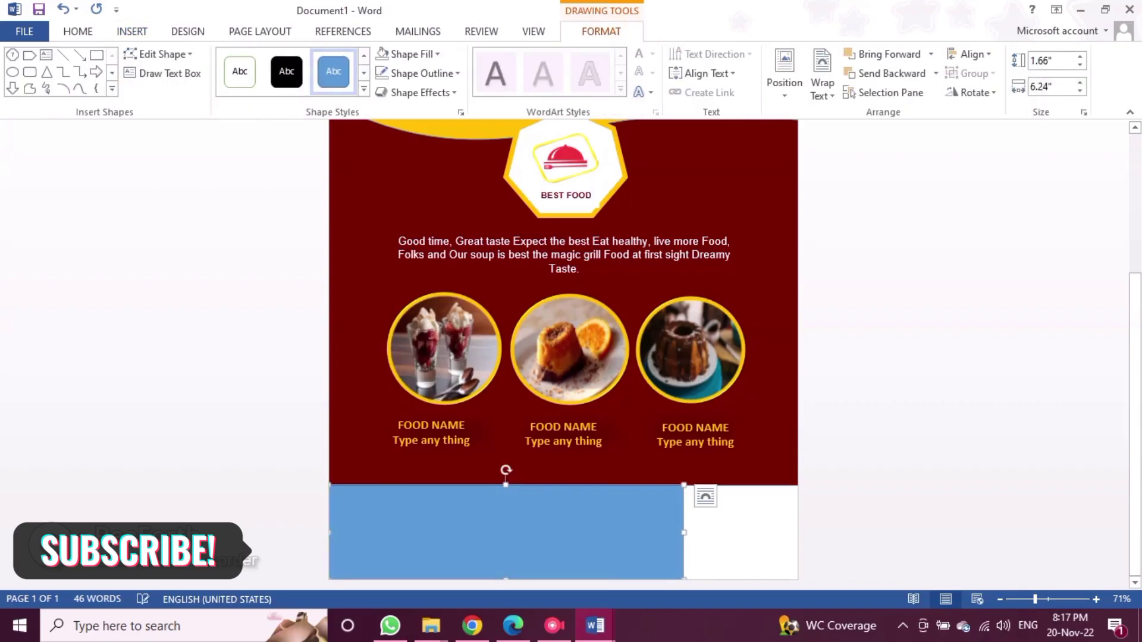
Extend the maroon background to the page bottom with an 8.48" height
key(Tab)
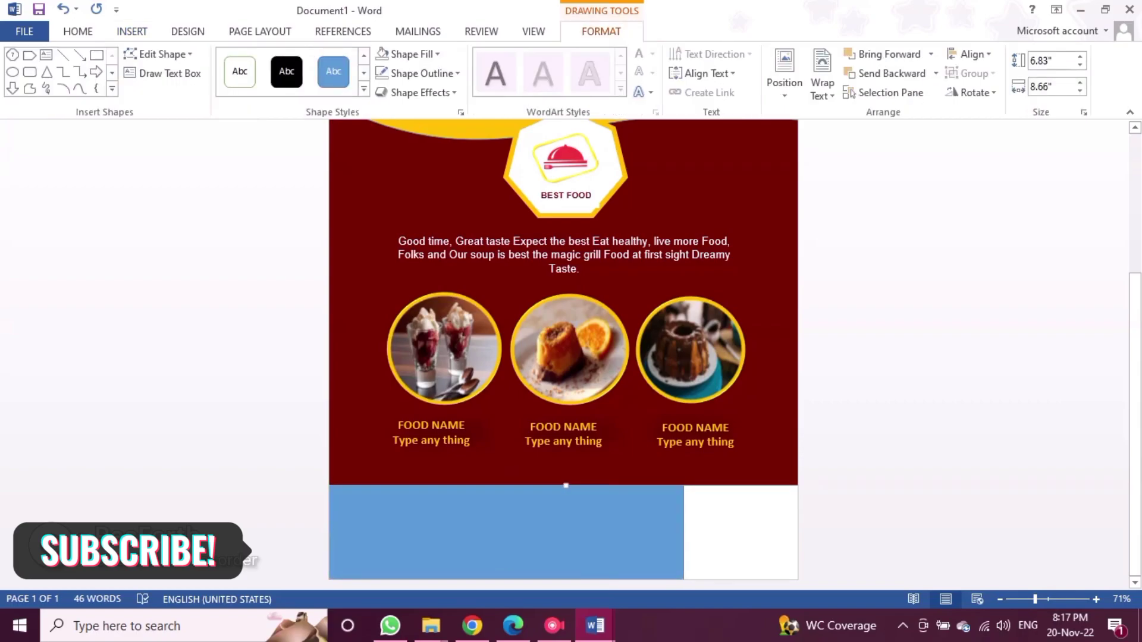
key(Down)
key(Down)
key(Down)
key(Down)
key(Down)
key(Down)
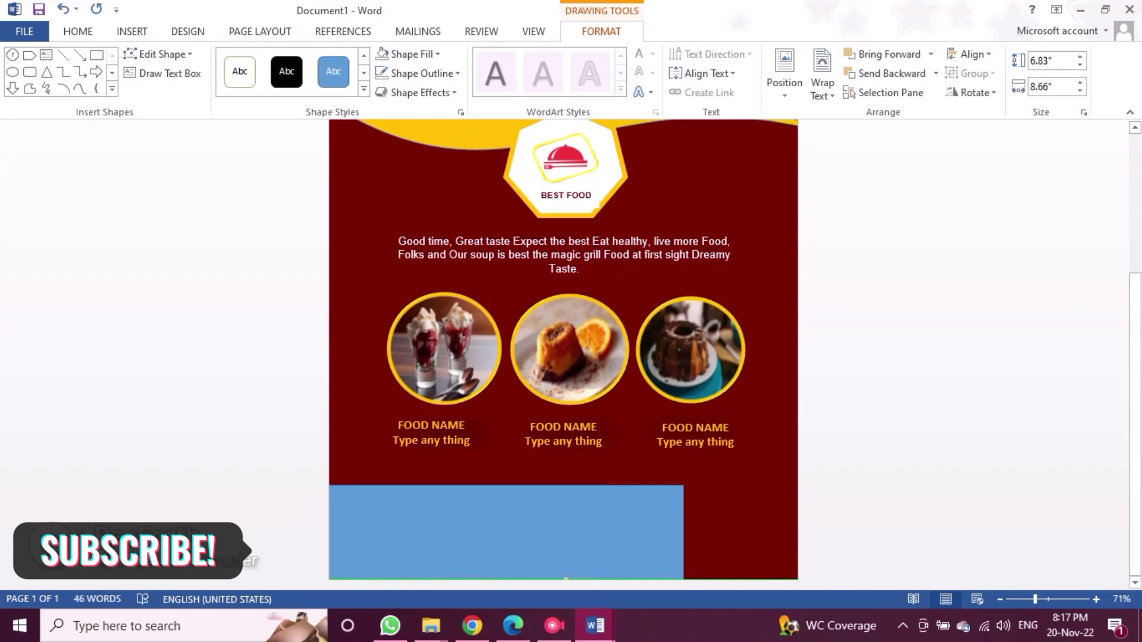
text(8.48)
key(Return)
Fill the bottom rectangle with Gold, Accent 4
scroll(563, 351, up, 3)
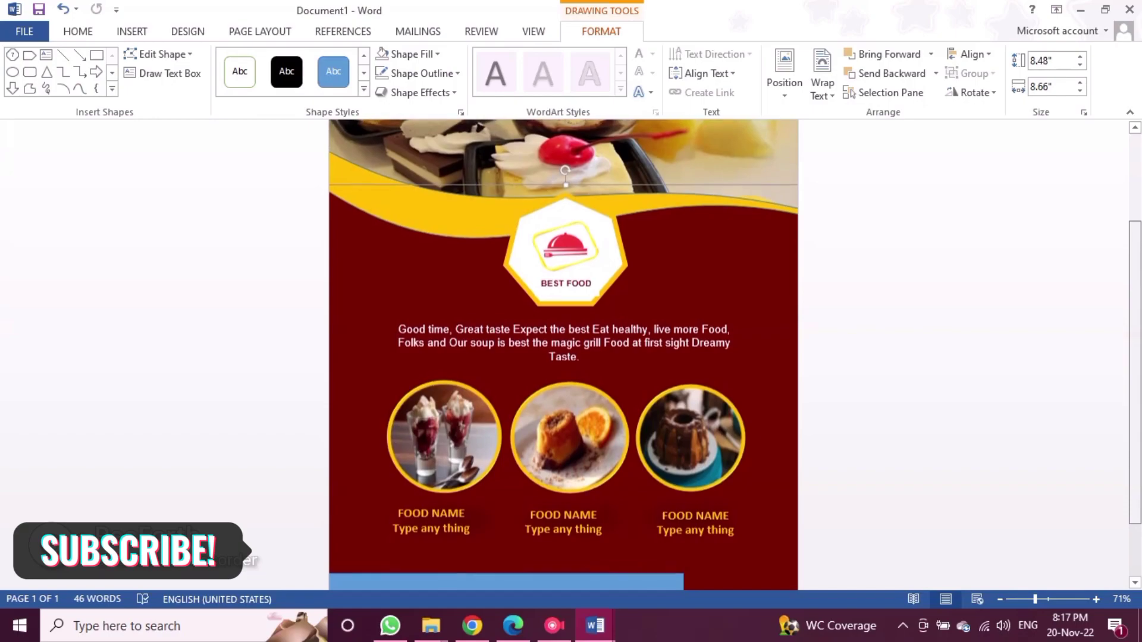
scroll(563, 351, down, 3)
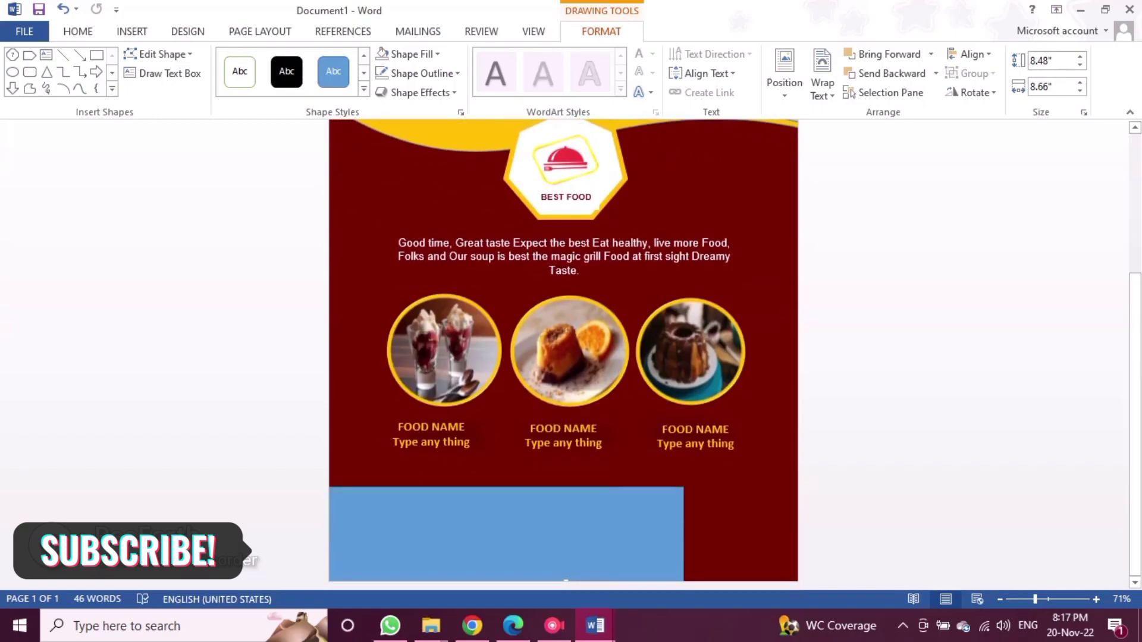
click(566, 577)
click(411, 54)
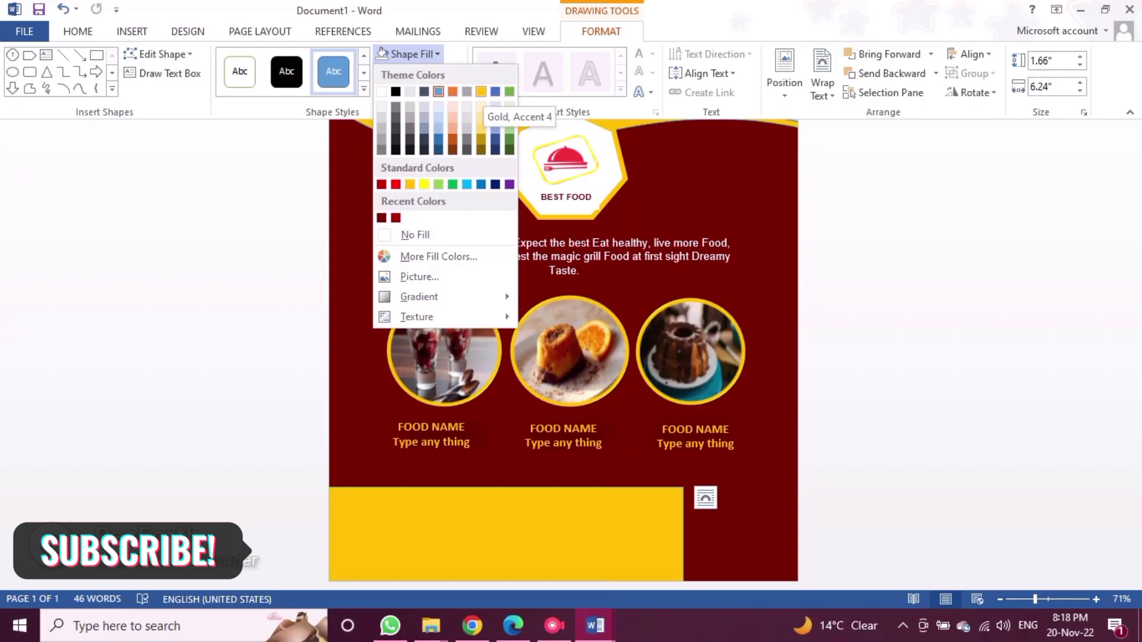
click(480, 91)
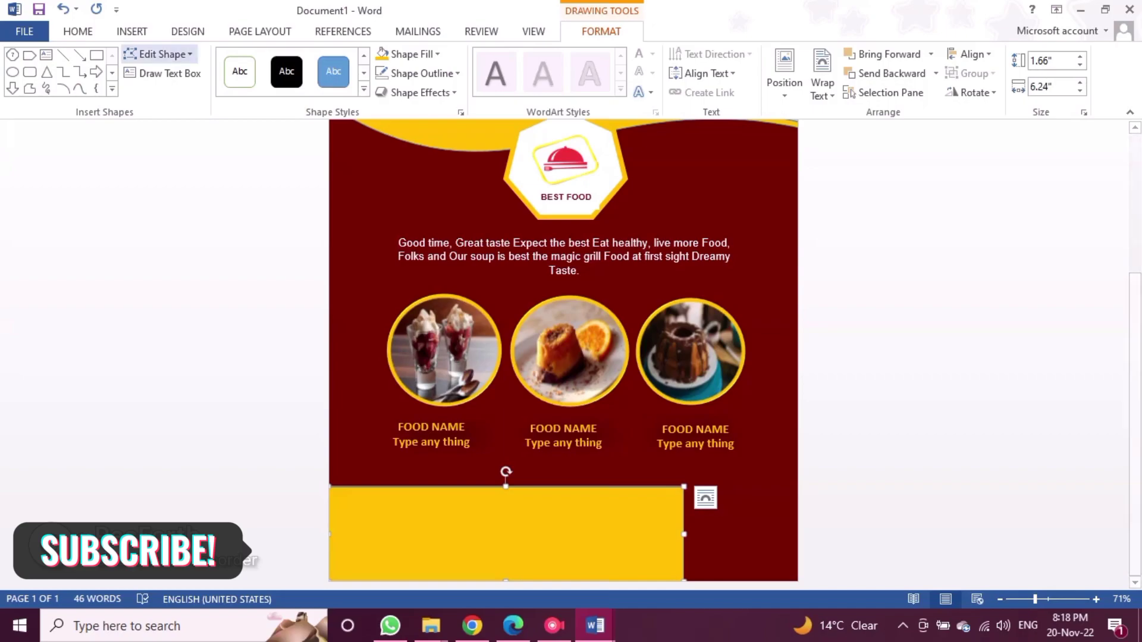
Draw a rounded rectangle on the left side of the gold footer
click(131, 31)
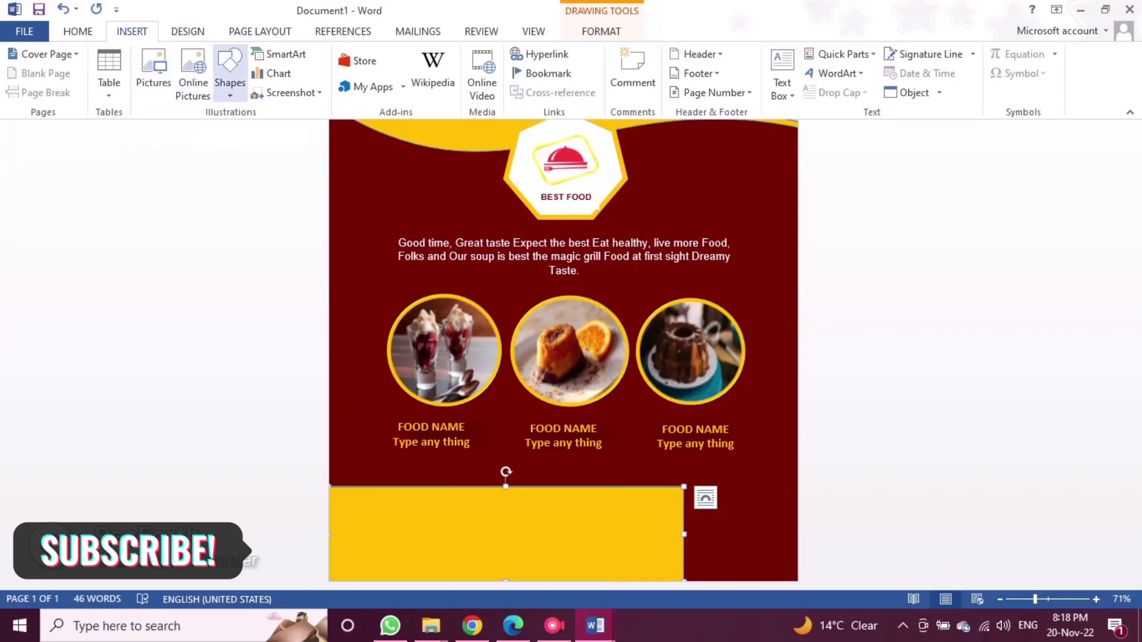
click(229, 71)
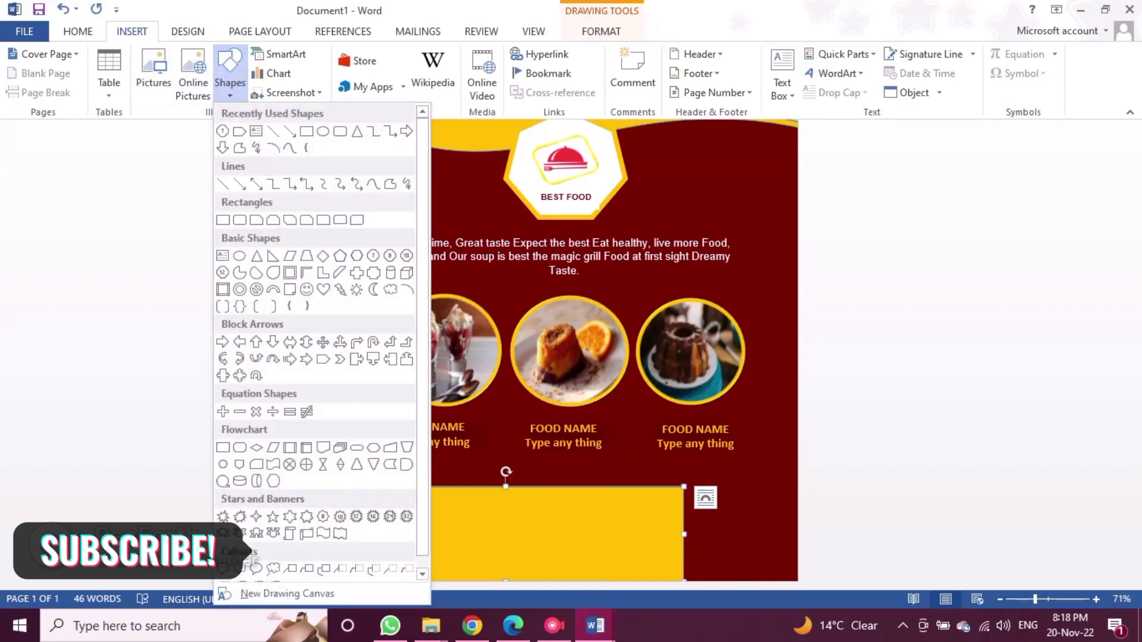
click(239, 220)
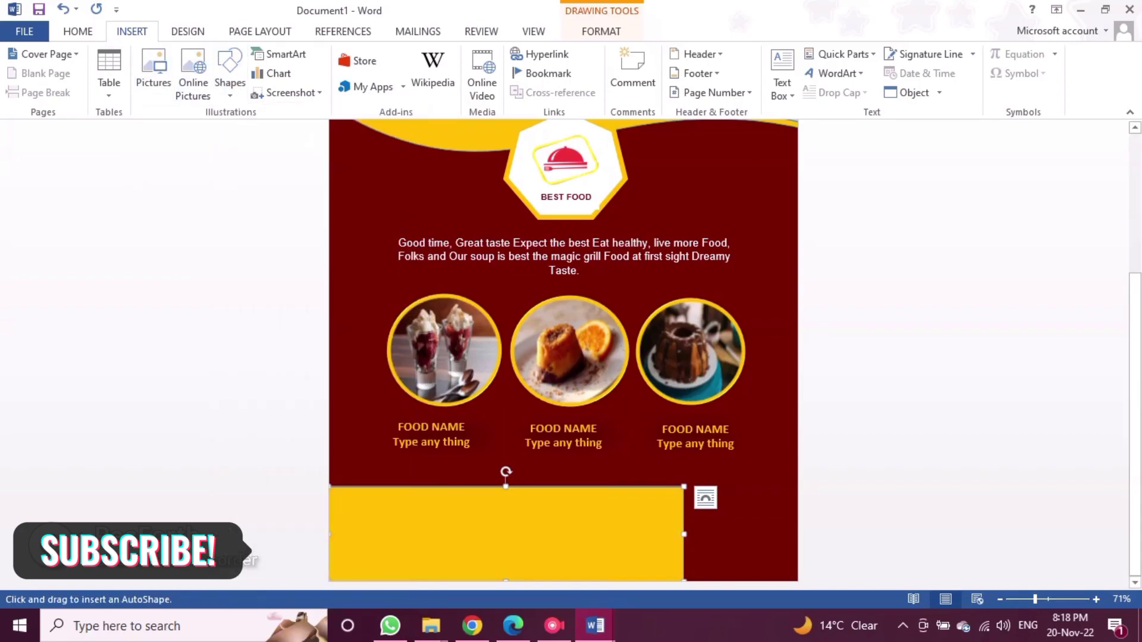
drag(349, 523, 493, 553)
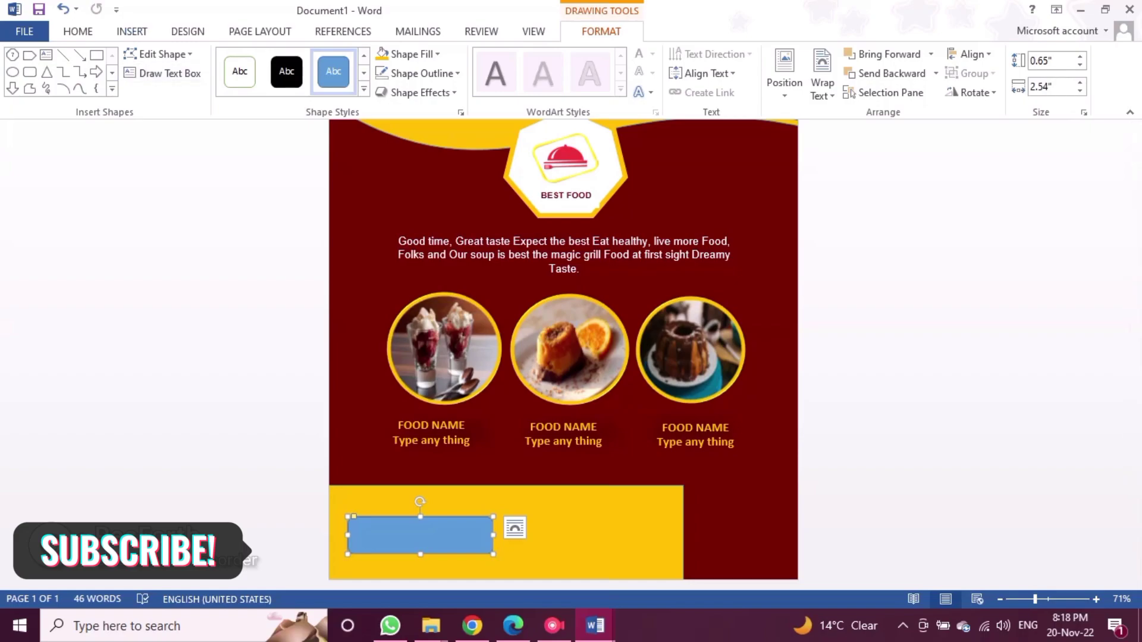
click(131, 31)
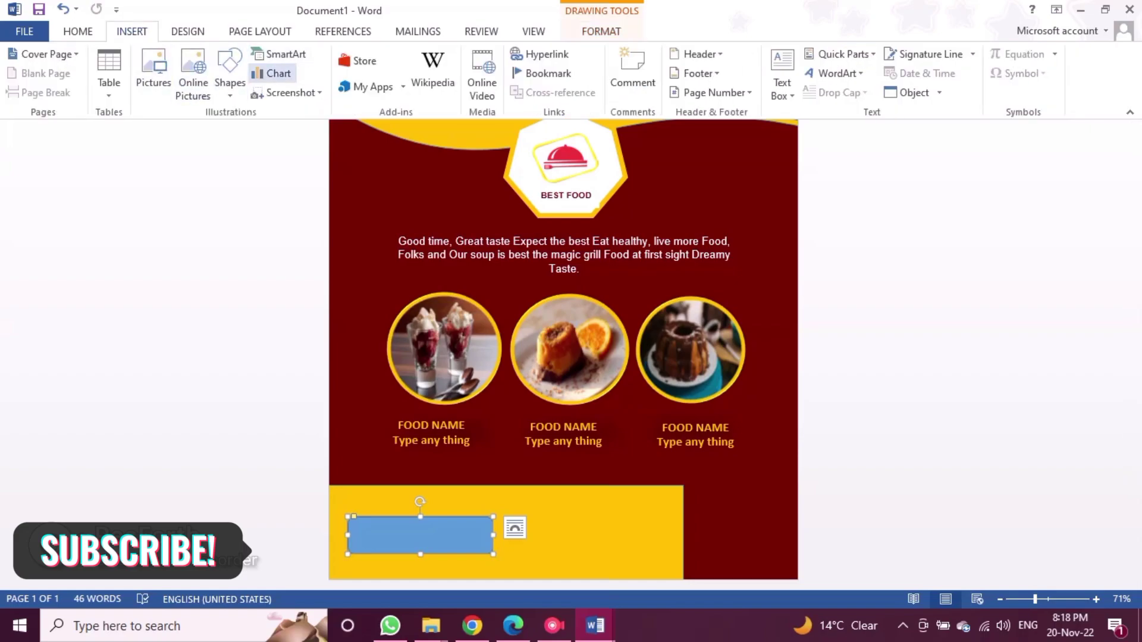
click(229, 75)
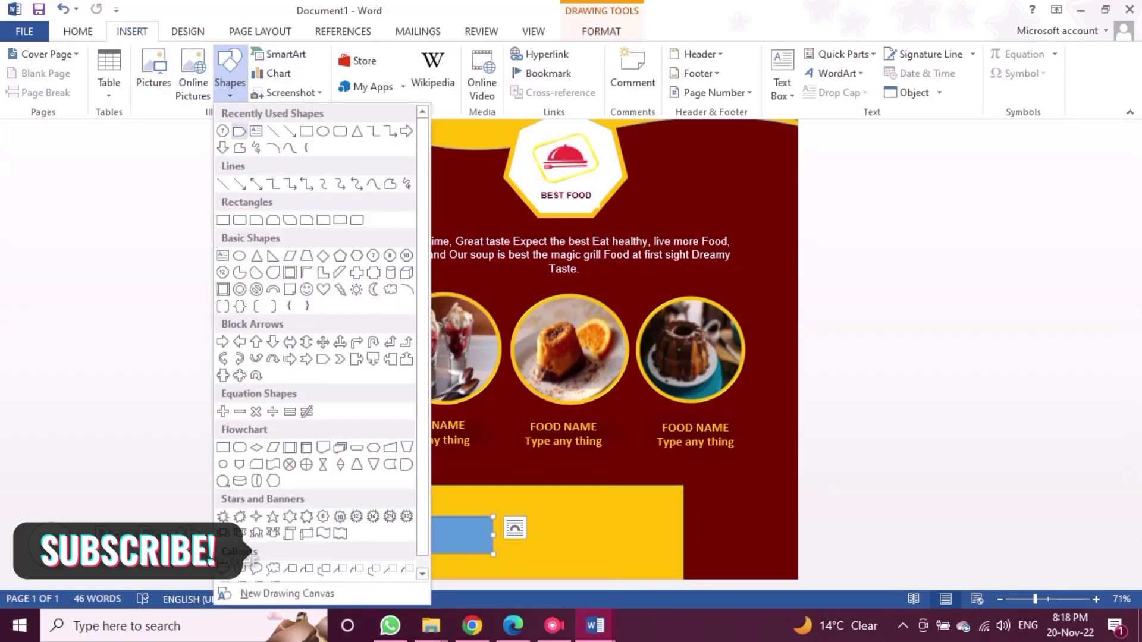
Draw a rectangle in the page's bottom-right corner and remove the gold footer's outline
click(222, 220)
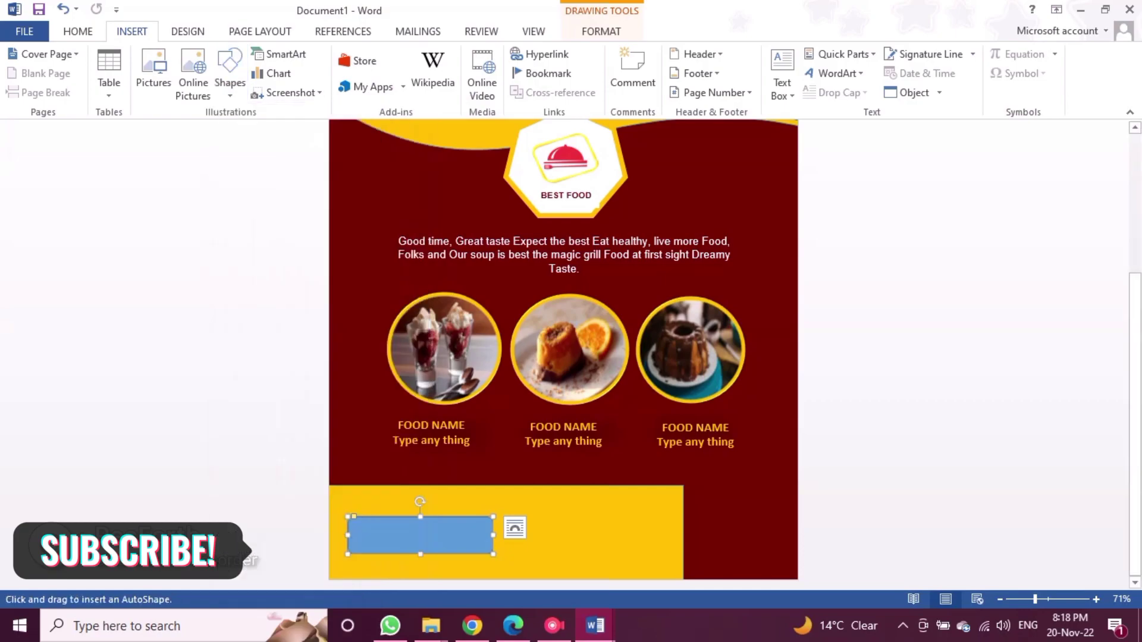
drag(687, 485, 797, 579)
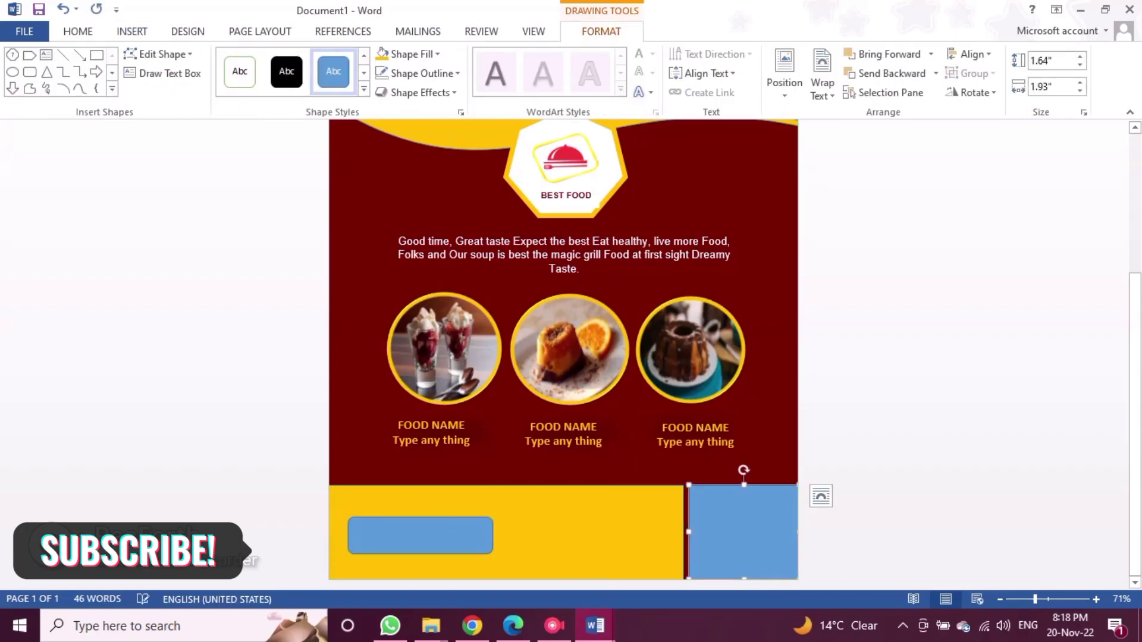
click(564, 523)
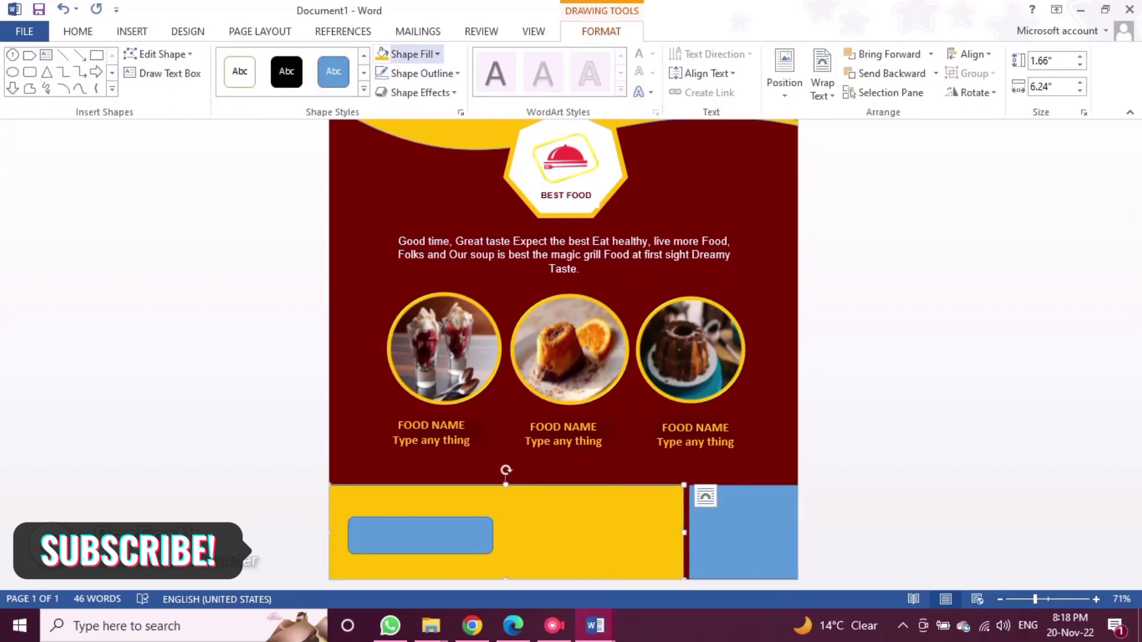
click(423, 74)
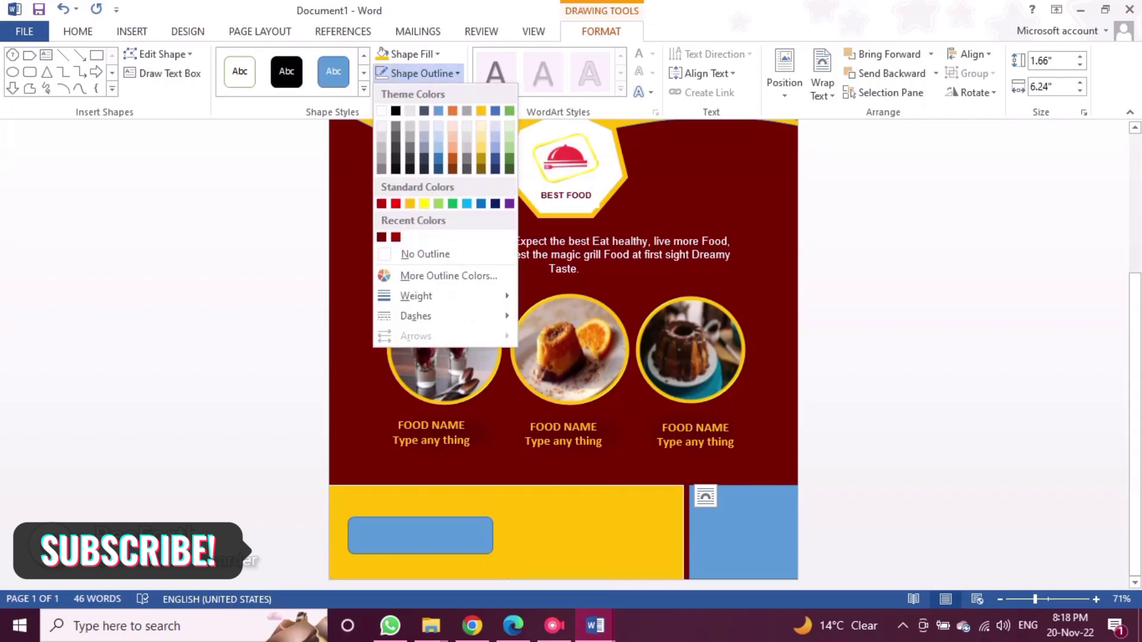
click(424, 254)
Give the bottom-right rectangle a gold fill and no outline
click(743, 530)
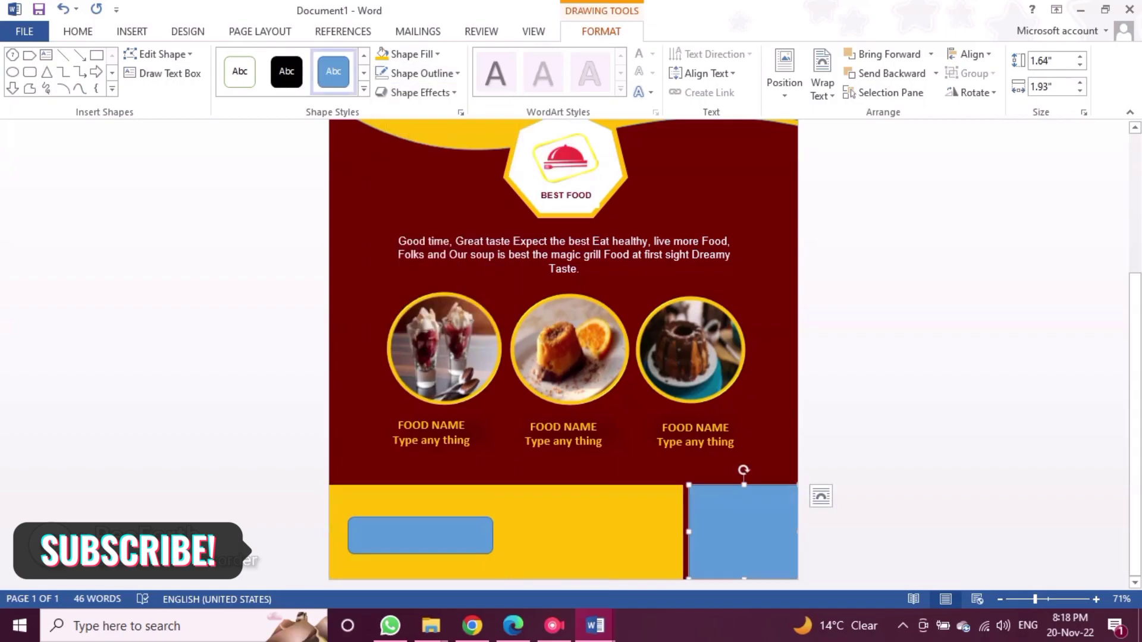
click(413, 54)
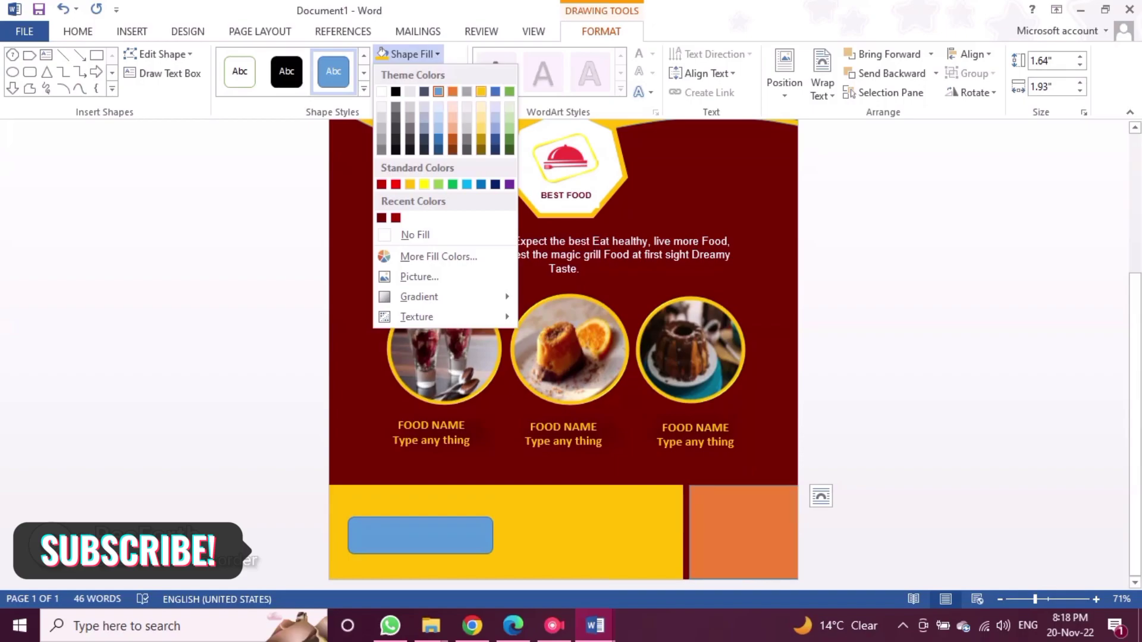
click(480, 91)
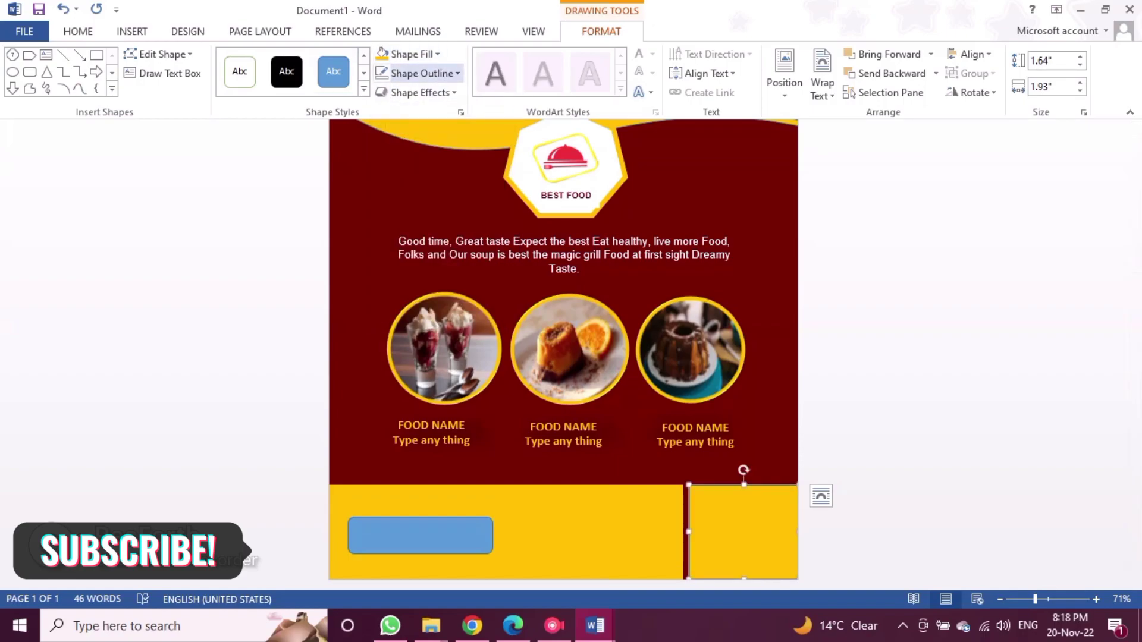
click(422, 73)
click(425, 254)
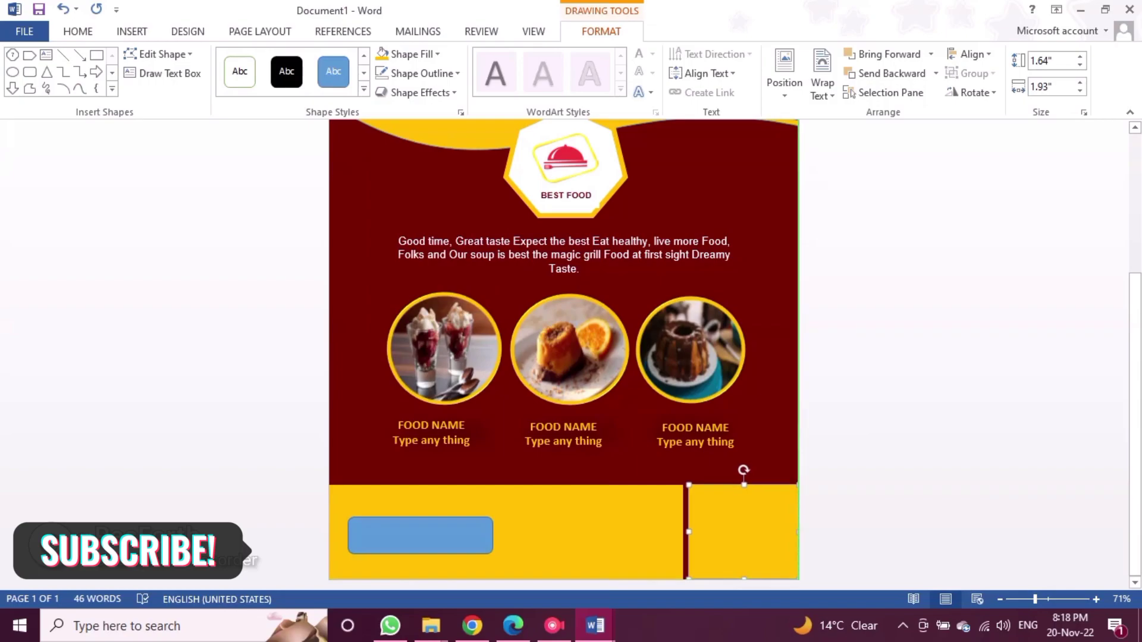
Nudge the right rectangle to fit the corner beside the footer
drag(743, 532, 743, 532)
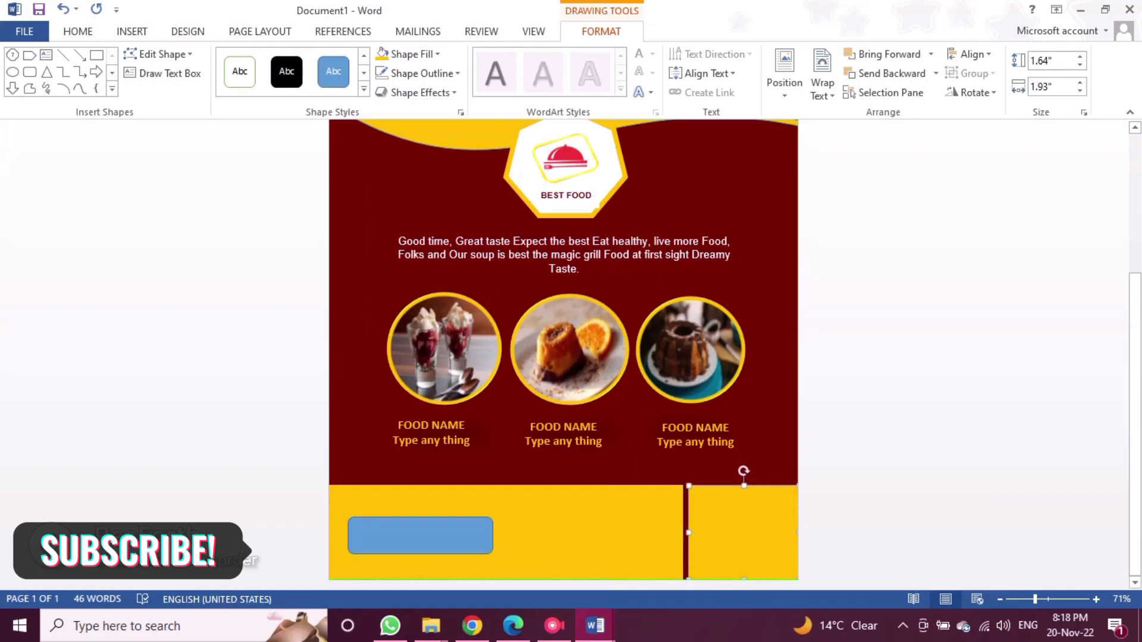
key(Left)
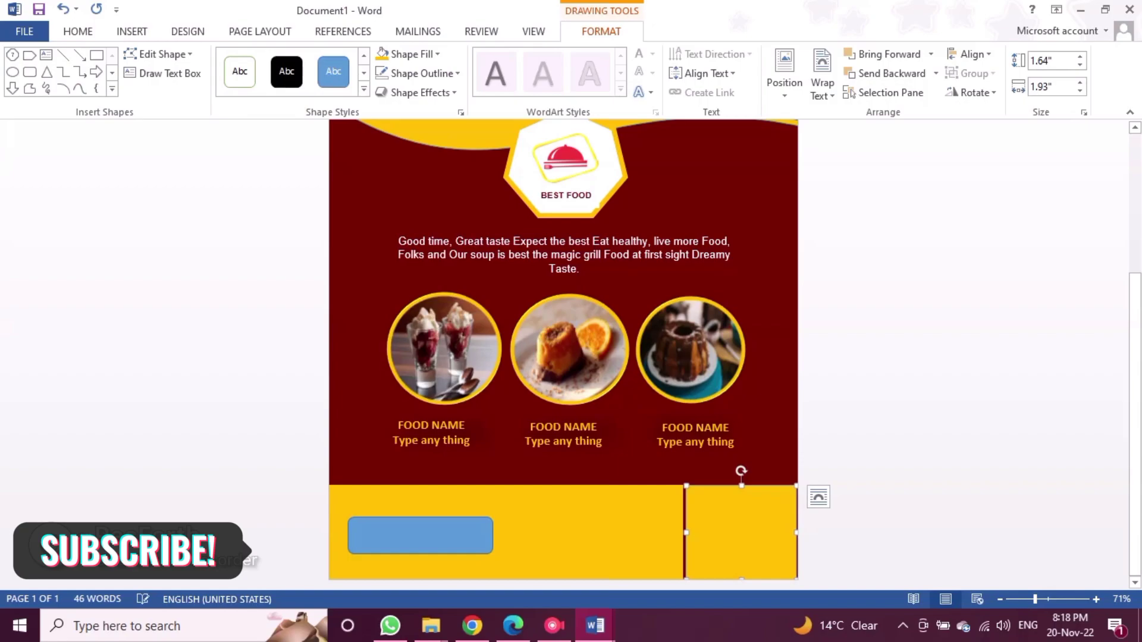
key(Right)
key(Tab)
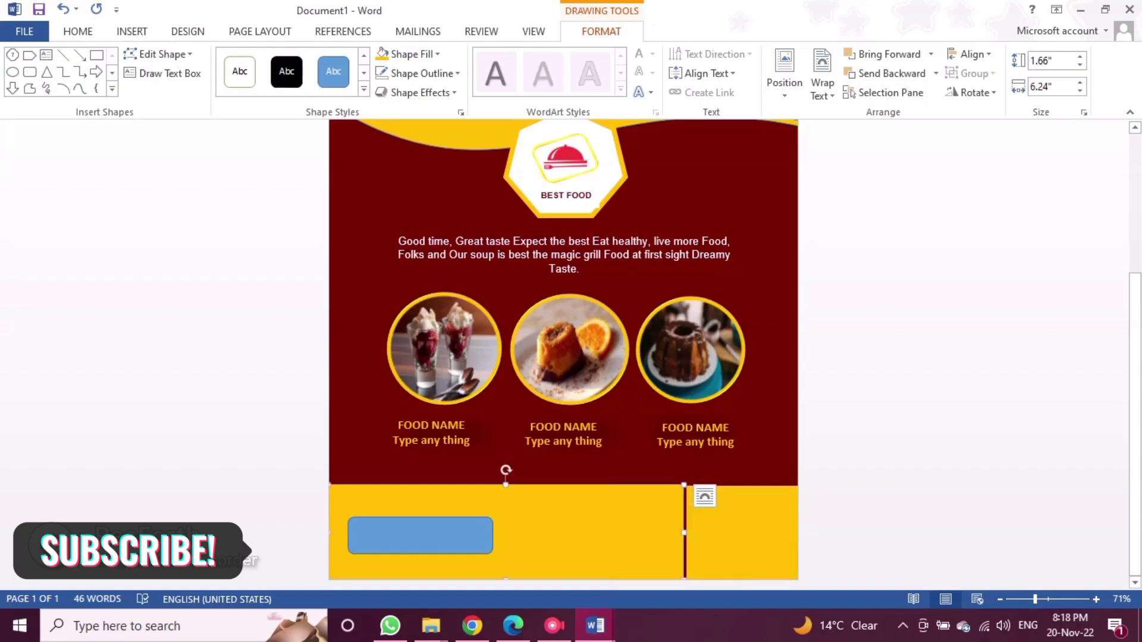
key(shift+Tab)
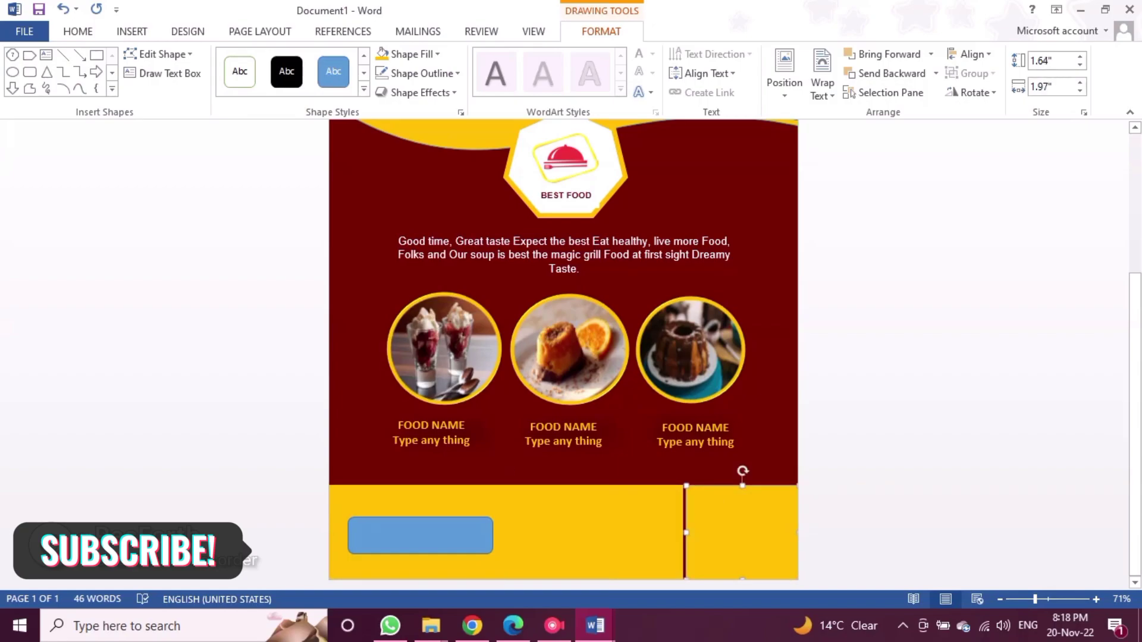
key(Tab)
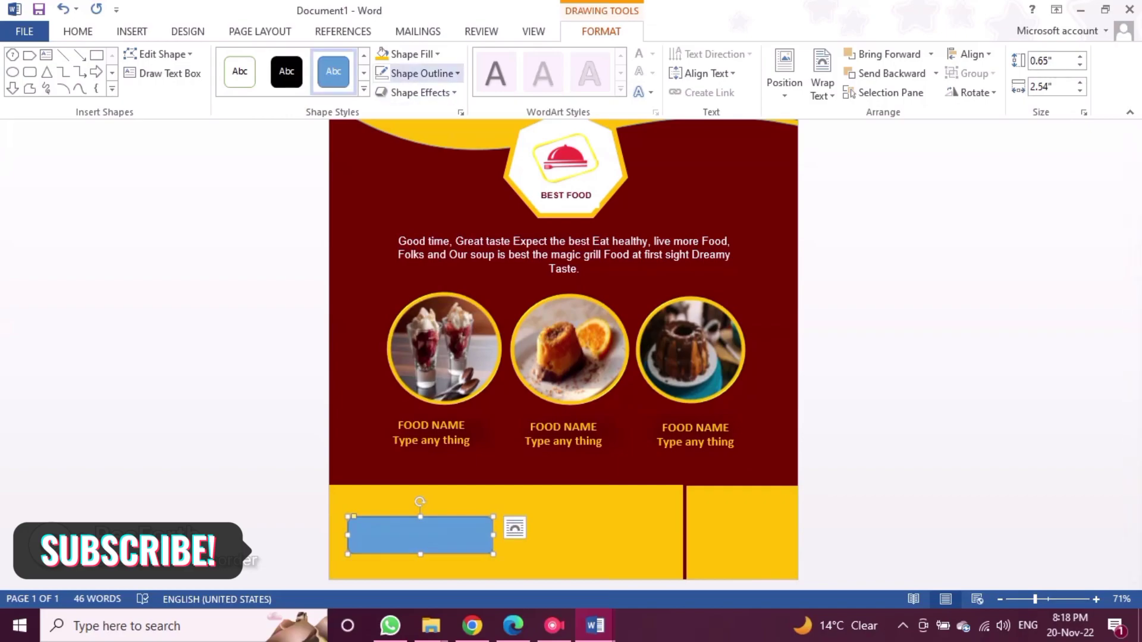
Fill the rounded footer rectangle dark red and remove its outline
click(410, 54)
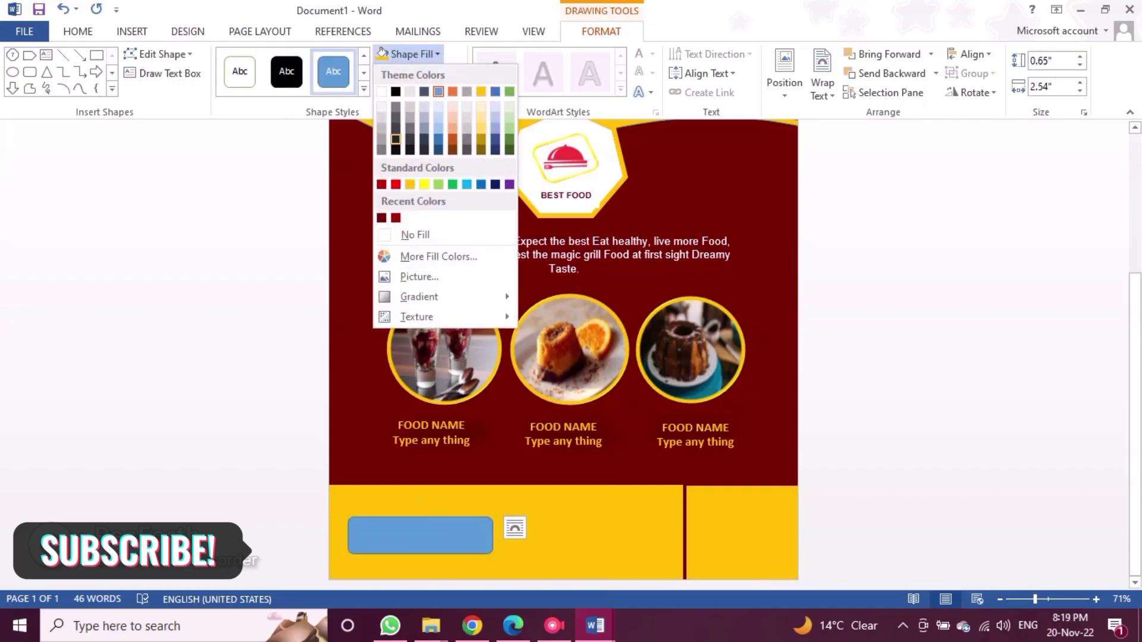
click(395, 218)
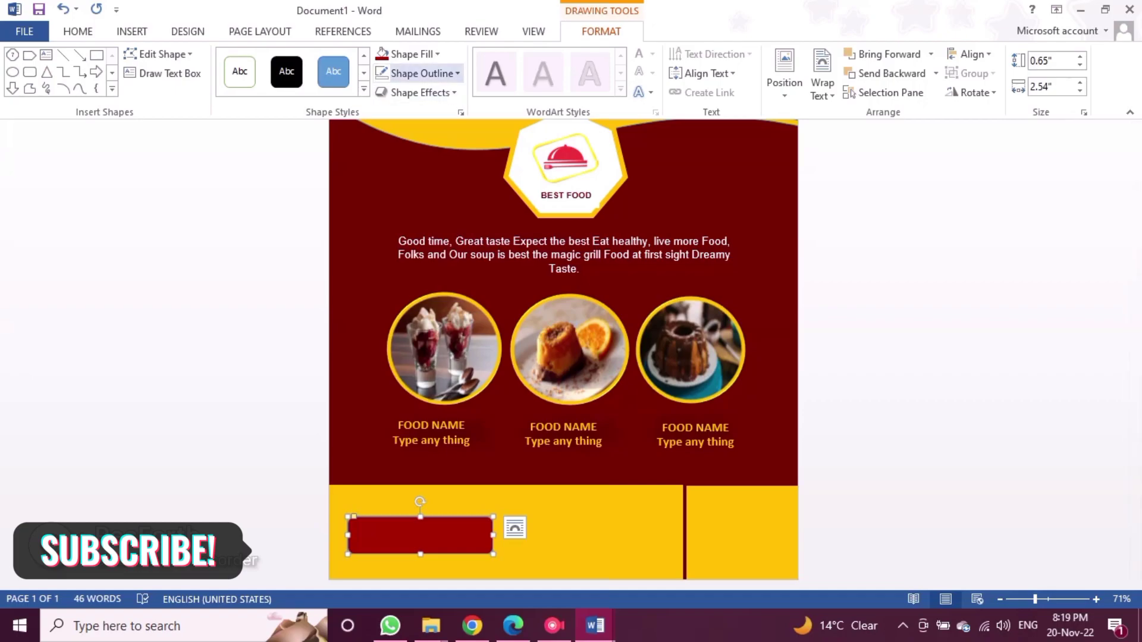
click(422, 73)
click(424, 254)
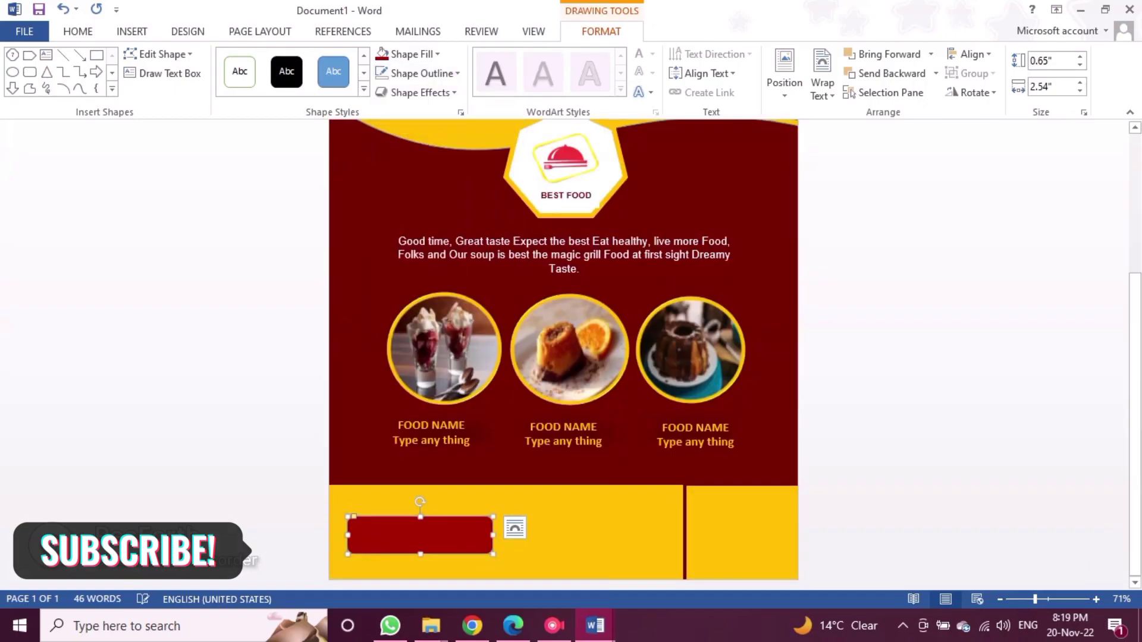
Add the text 'Order NOW' inside the red shape, fixing the typo
right_click(395, 534)
click(445, 311)
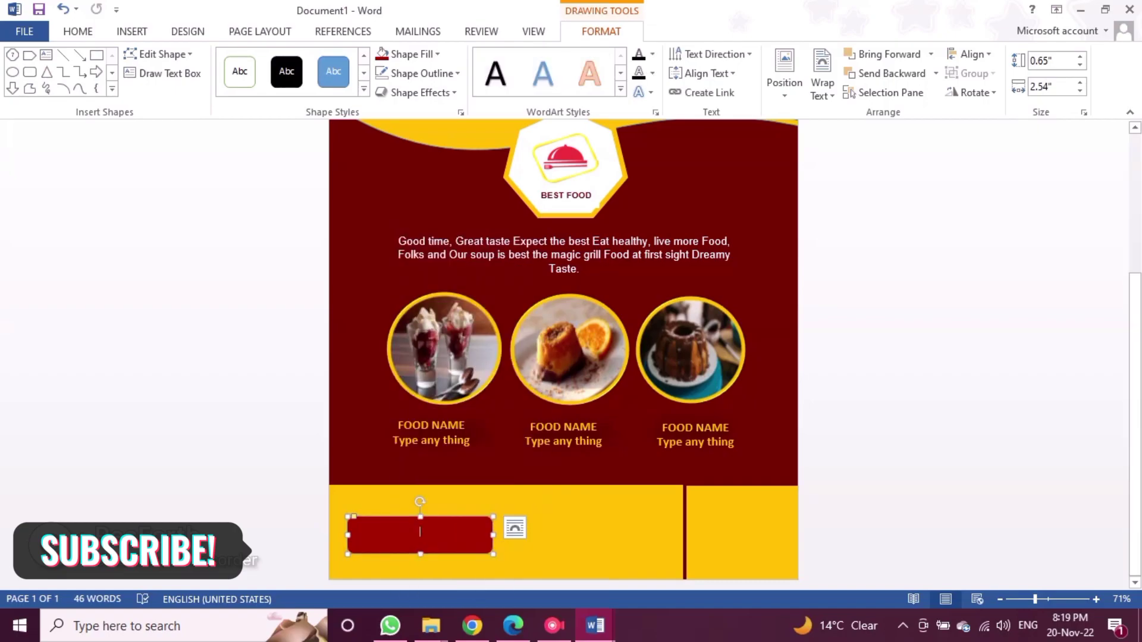
text(Orde)
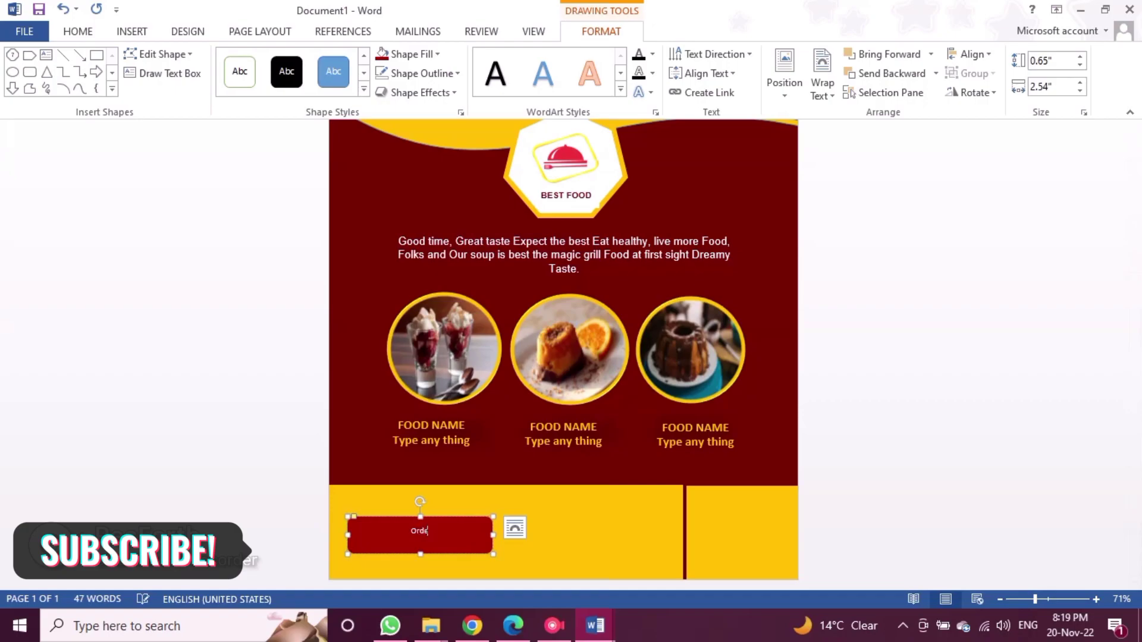
text(r )
text(NO)
text(E)
key(BackSpace)
text(W)
Set the 'Order NOW' text to Arial and enlarge it to 26 pt
key(ctrl+shift+Left)
key(ctrl+shift+Left)
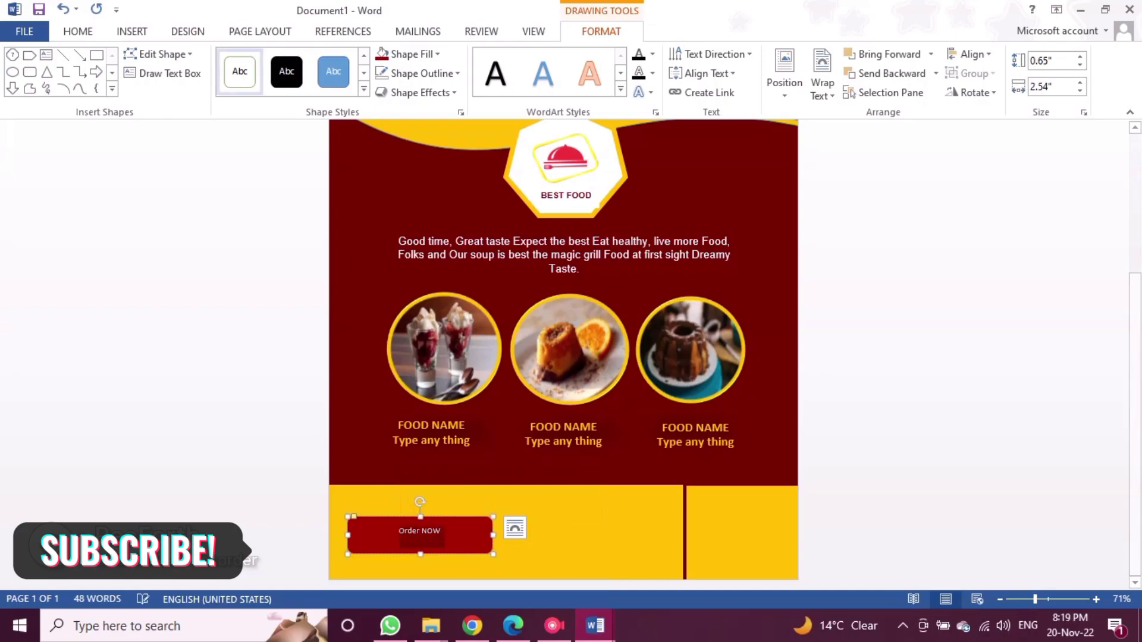
key(alt+h)
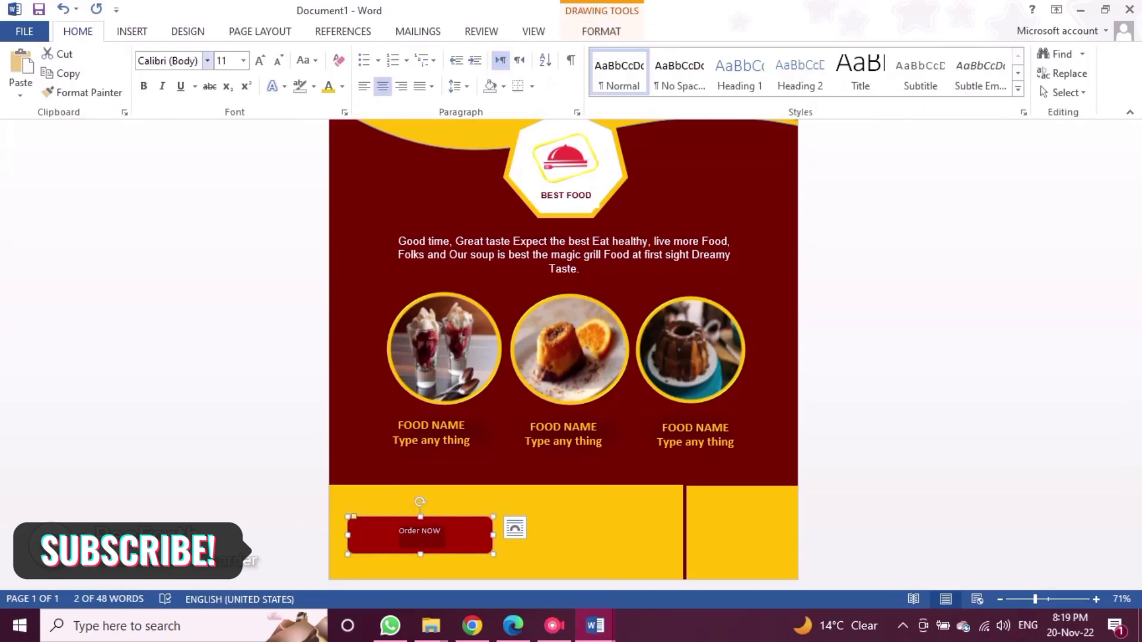
key(f)
key(f)
key(Down)
key(Return)
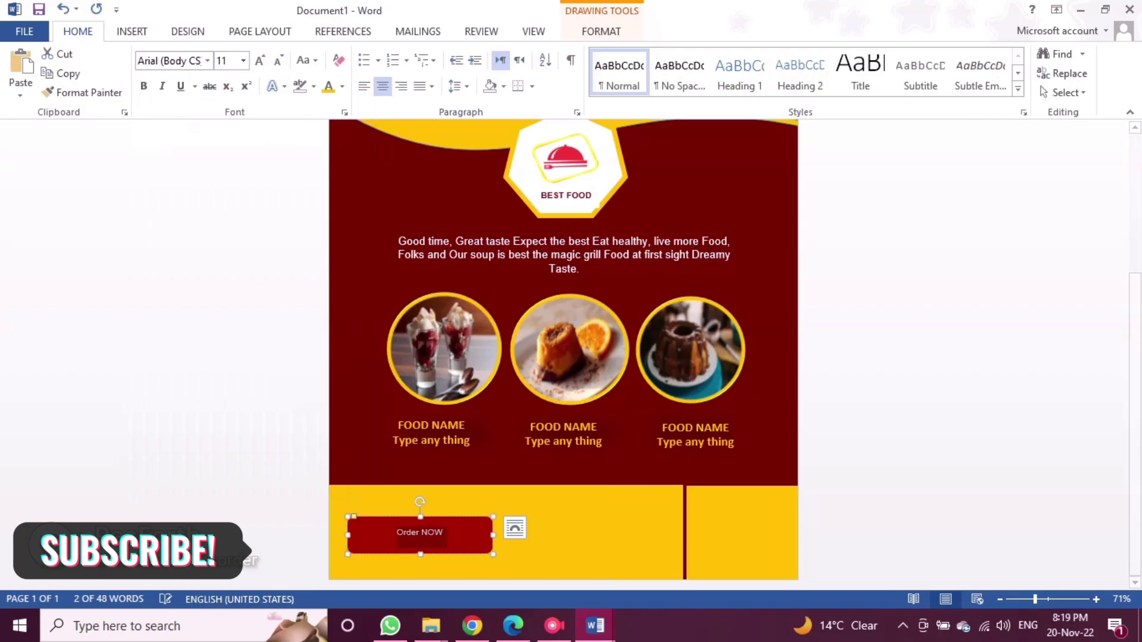
key(ctrl+shift+period)
key(ctrl+shift+period)
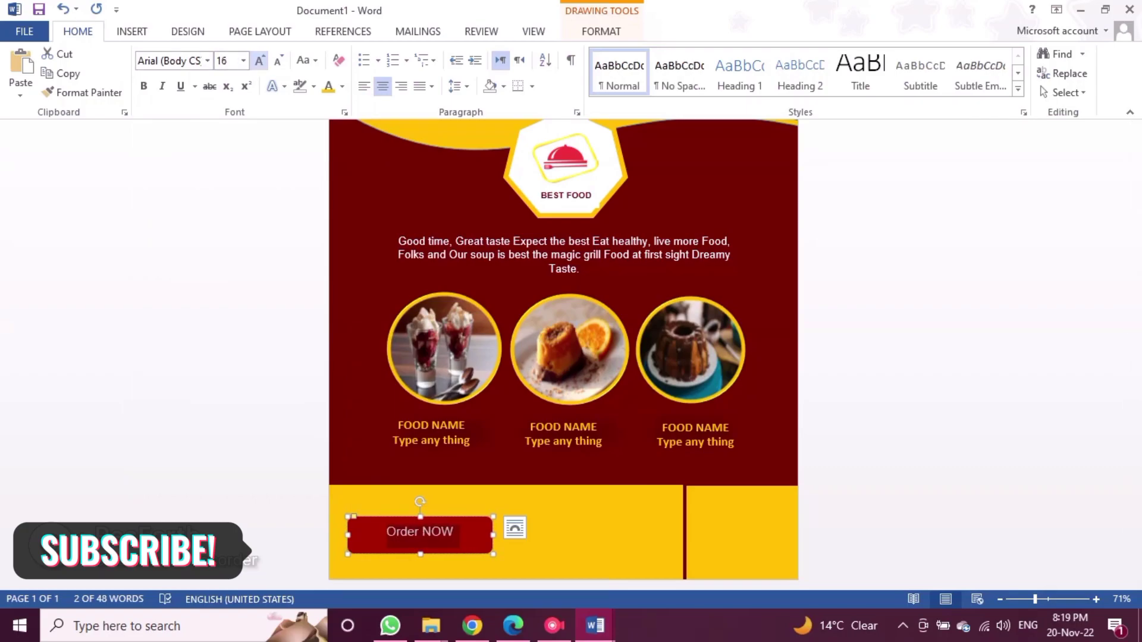
key(ctrl+shift+period)
key(ctrl+shift+period)
key(ctrl+shift+period)
key(ctrl+shift+period)
key(ctrl+shift+period)
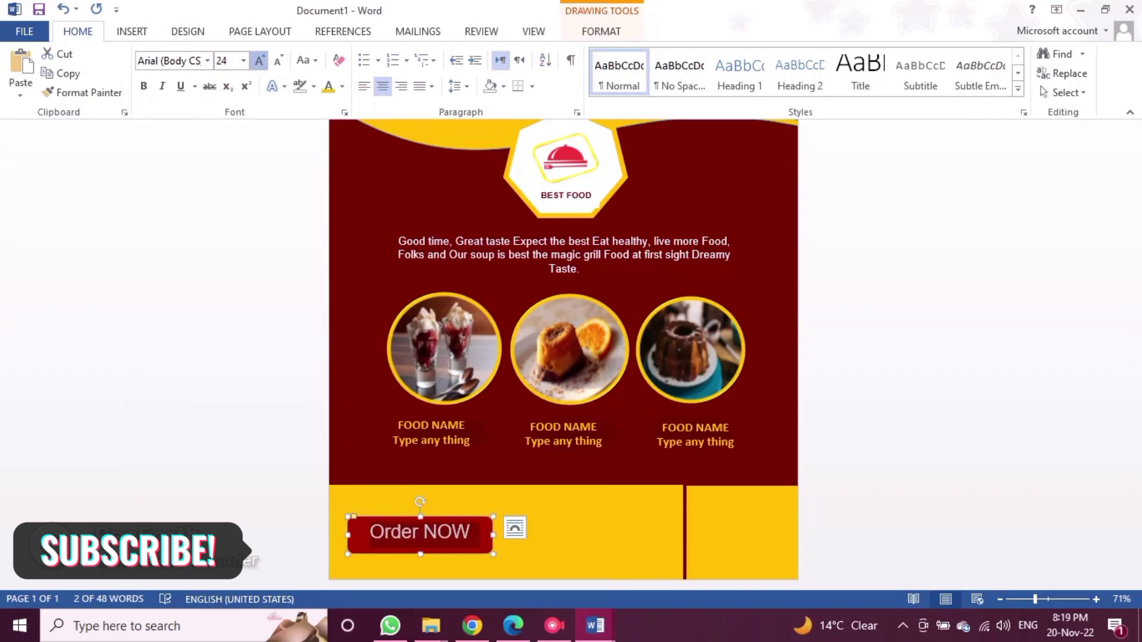
key(ctrl+shift+period)
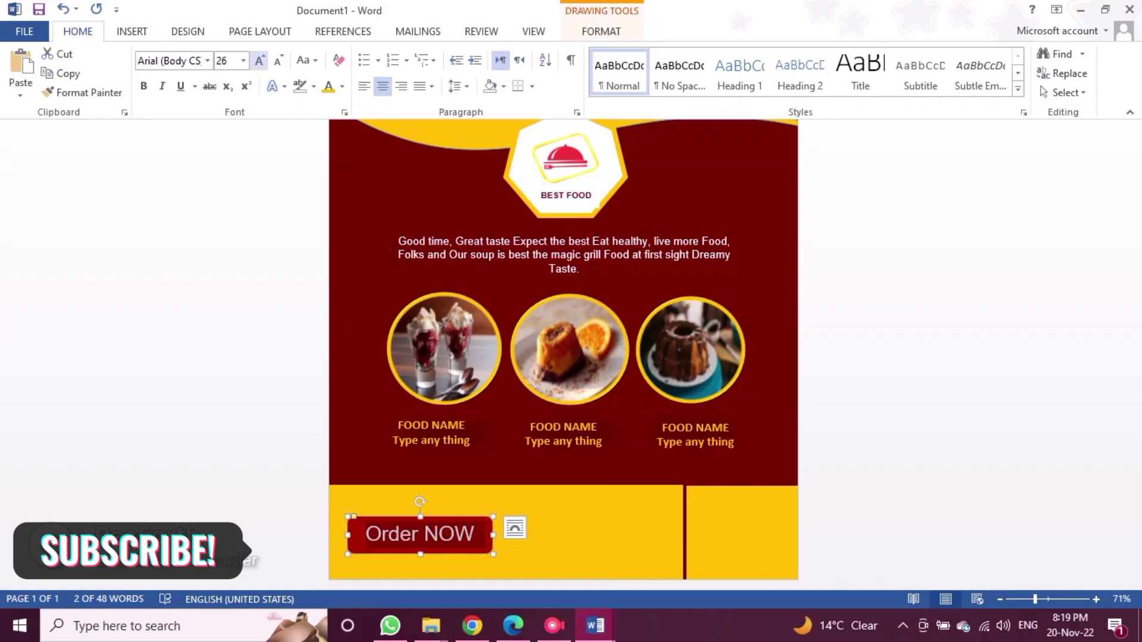
Add a trailing colon so the button reads 'Order NOW:'
key(End)
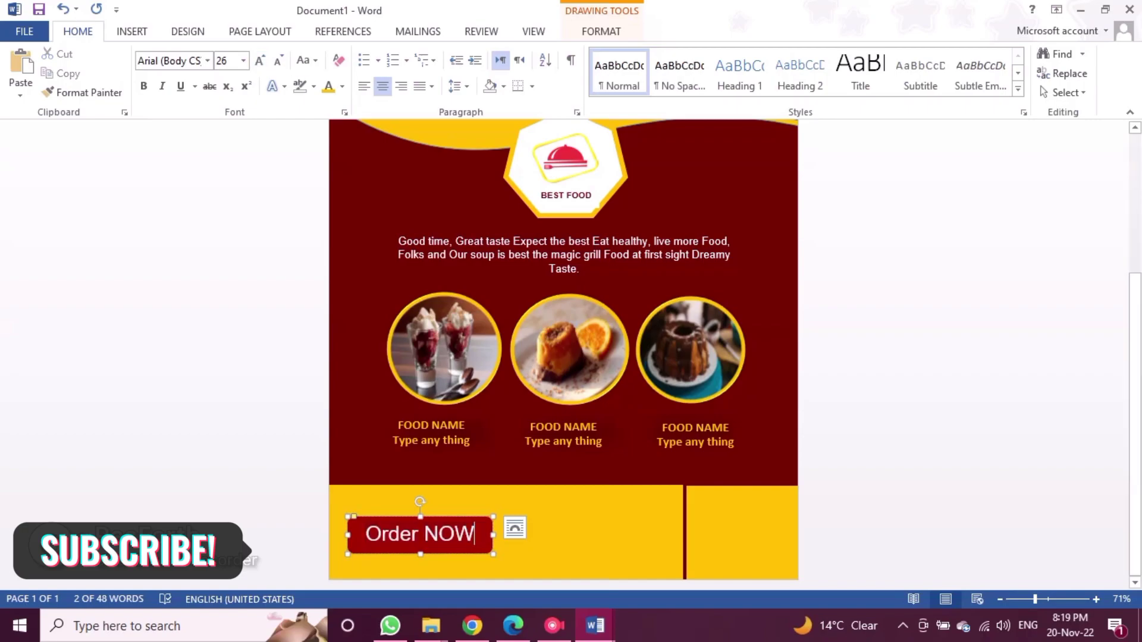
text(:)
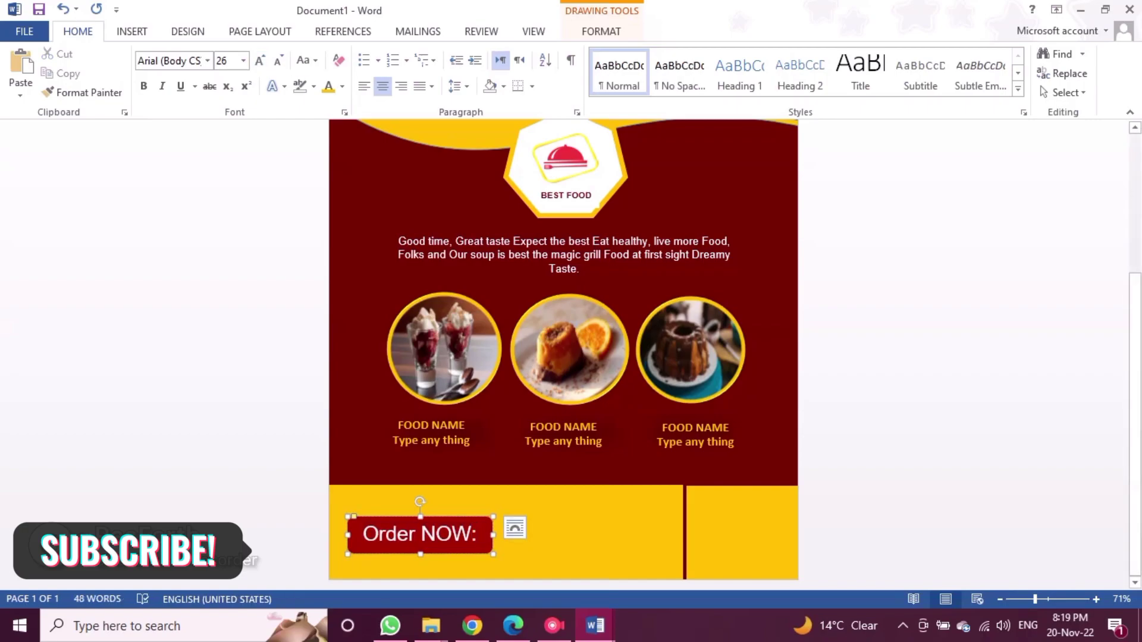
click(565, 535)
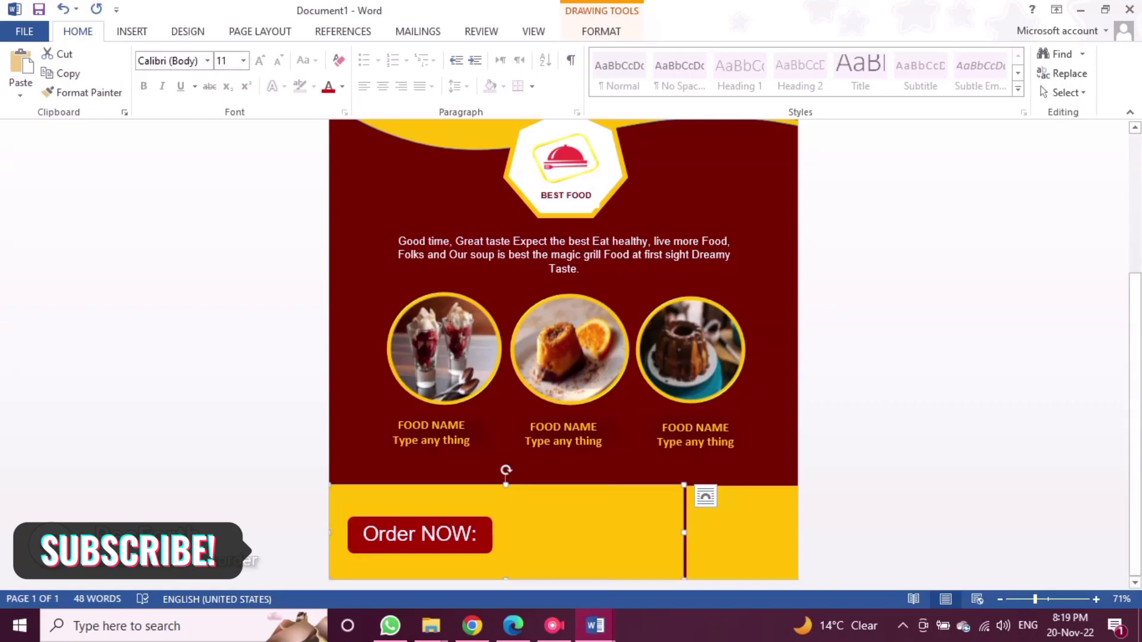
Add 'Contact' and 'Adress' lines inside the yellow footer shape
click(601, 31)
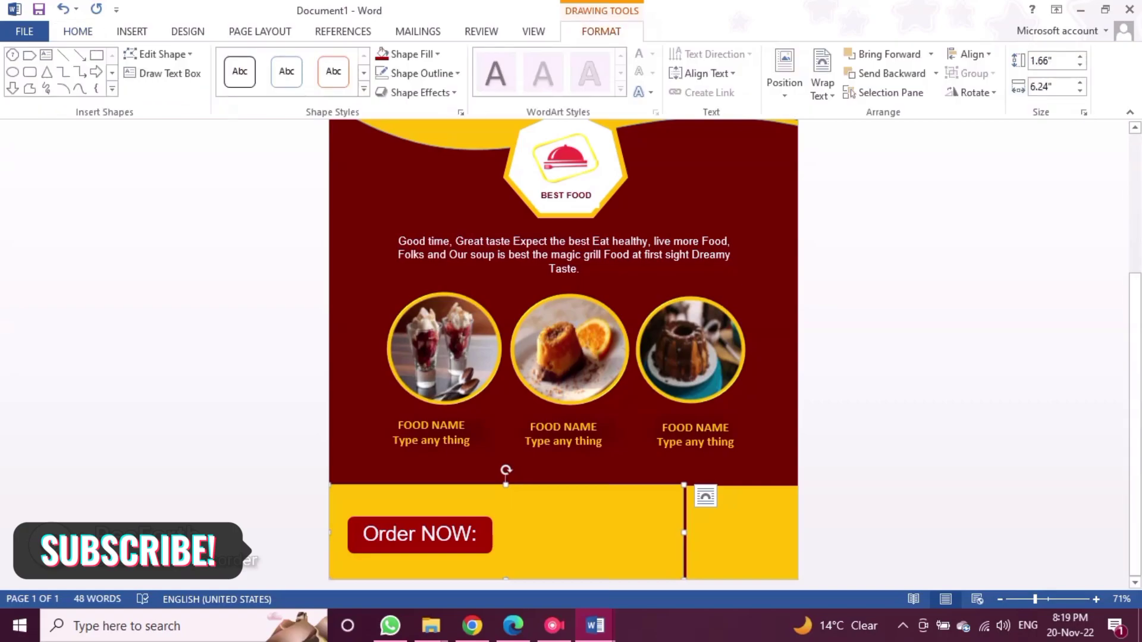
right_click(566, 514)
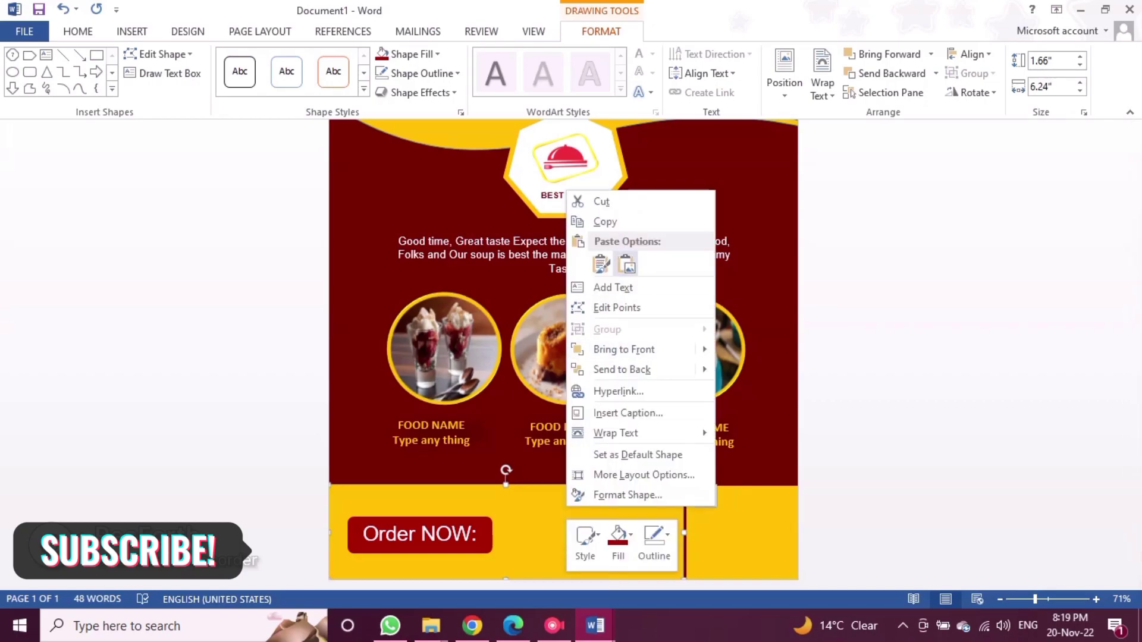
click(612, 287)
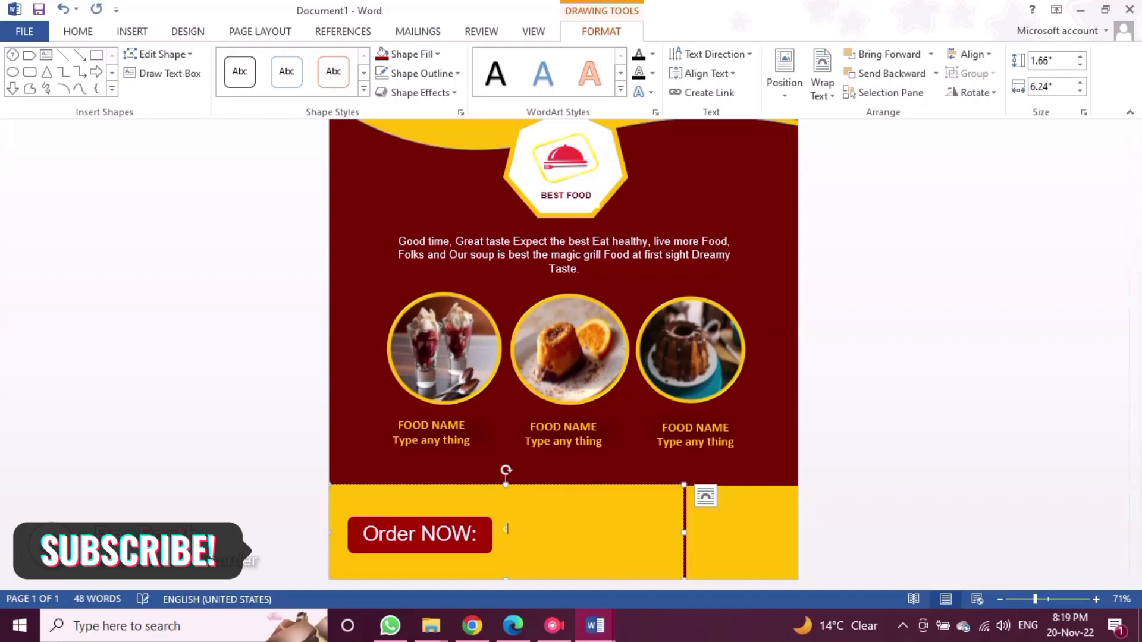
text(Contact)
key(Return)
text(Adress)
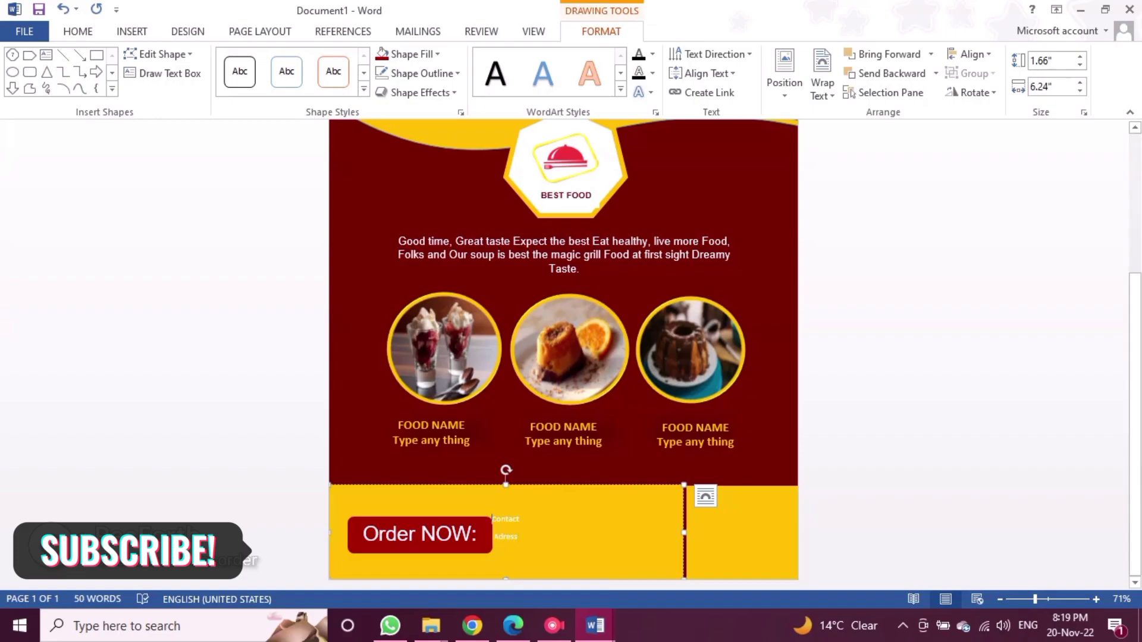
Centre the footer text and correct 'Adress' to 'Address'
drag(491, 518, 517, 574)
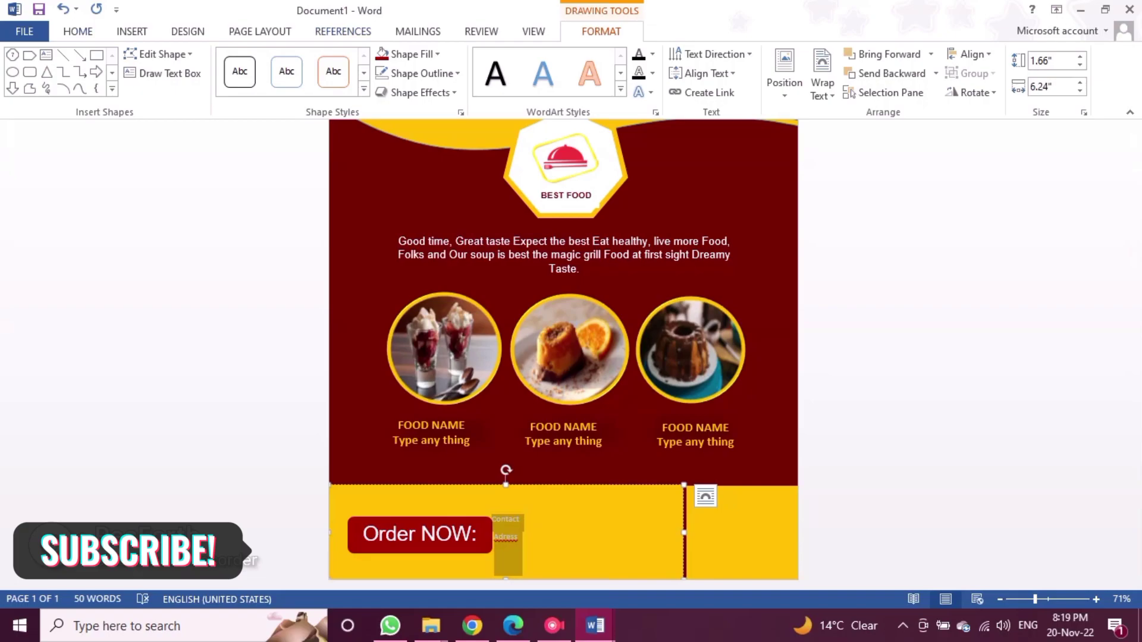
click(78, 31)
click(401, 86)
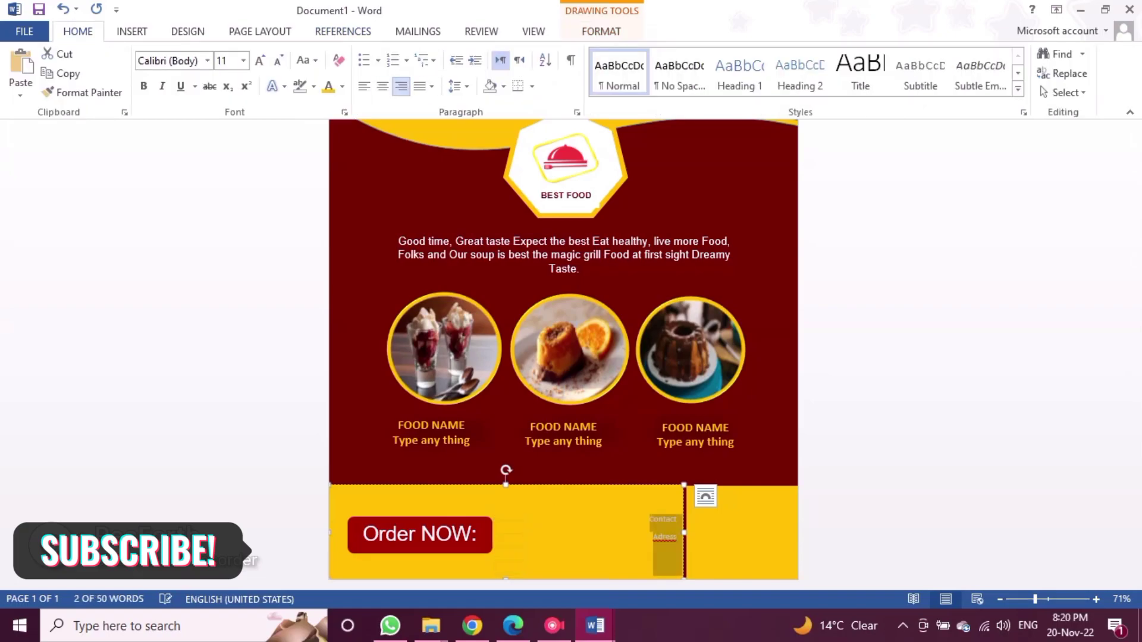
click(383, 86)
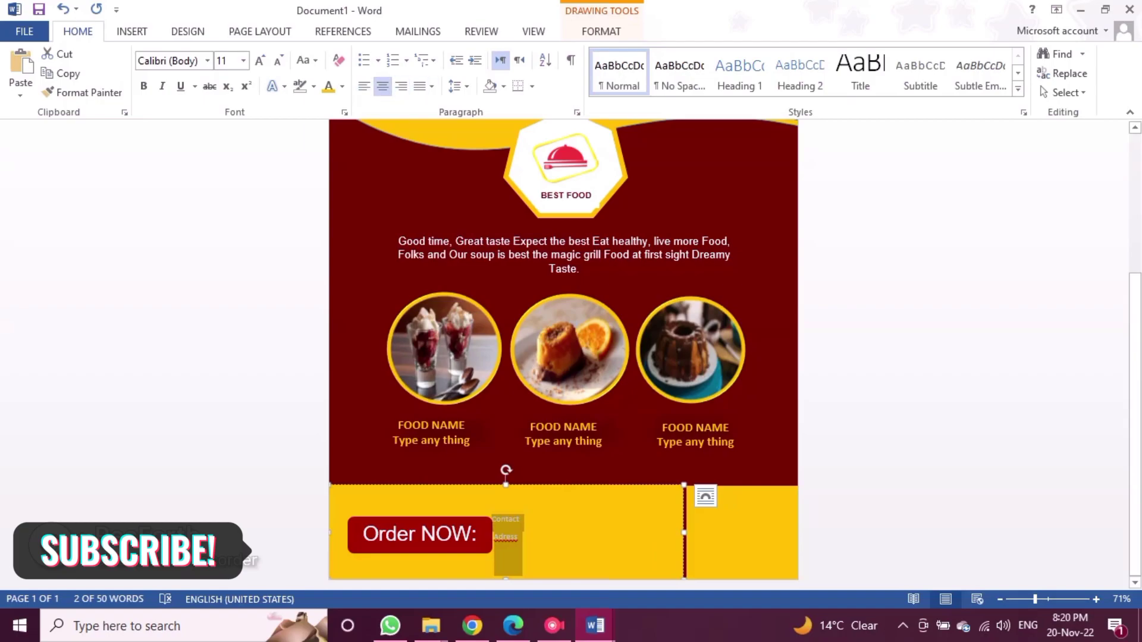
click(505, 537)
right_click(504, 537)
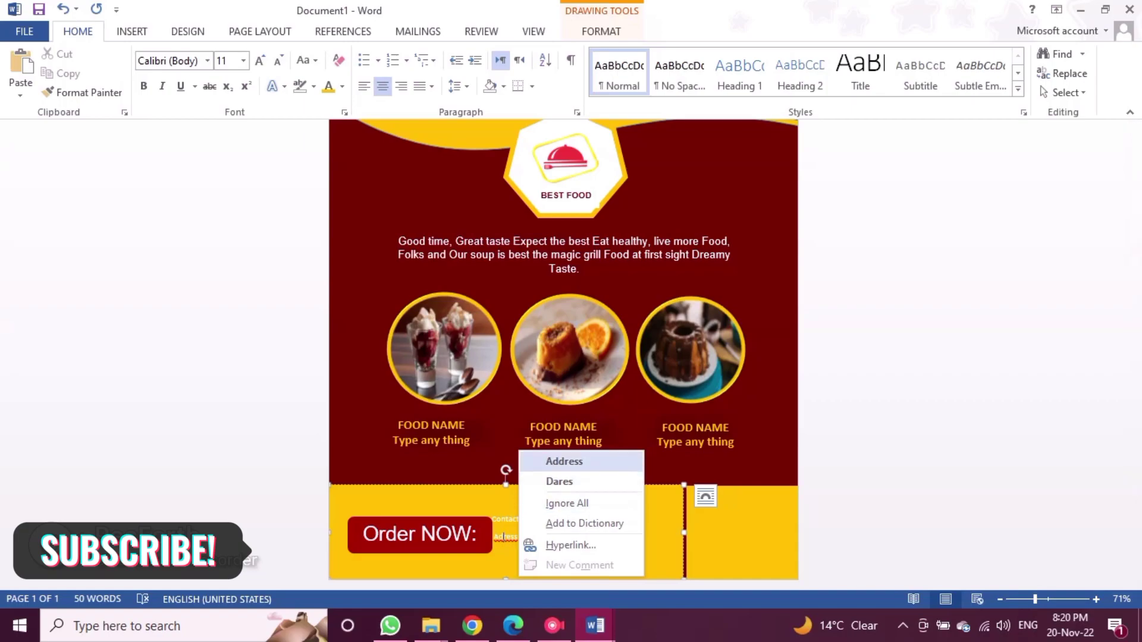
click(564, 462)
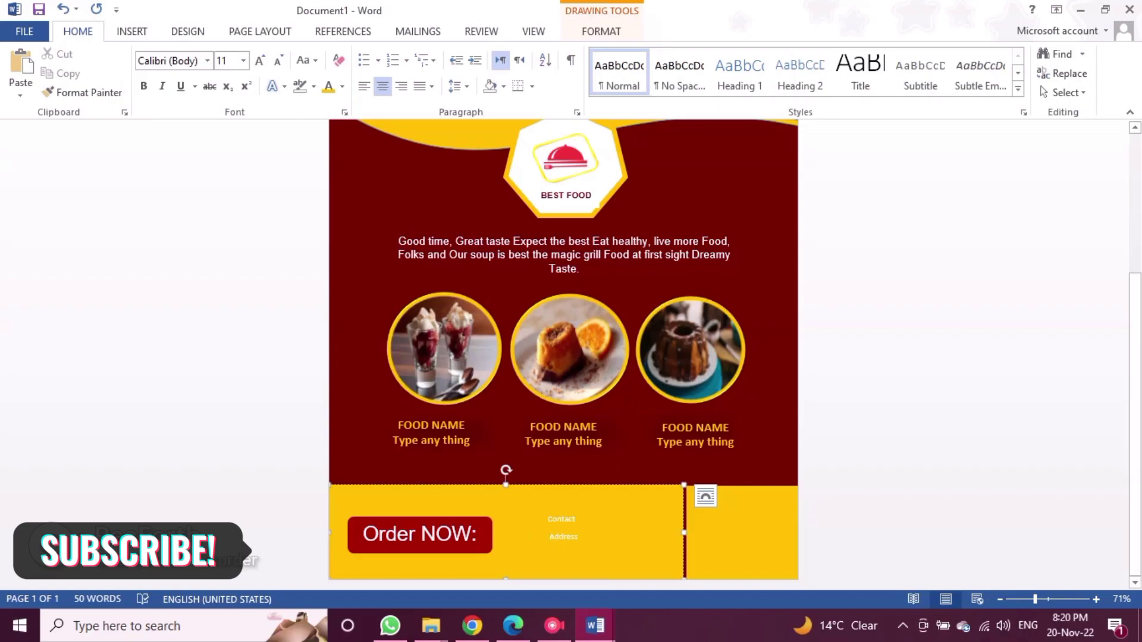
Set the Contact and Address lines to Arial 20 pt and remove the extra space before Address
drag(547, 519, 580, 538)
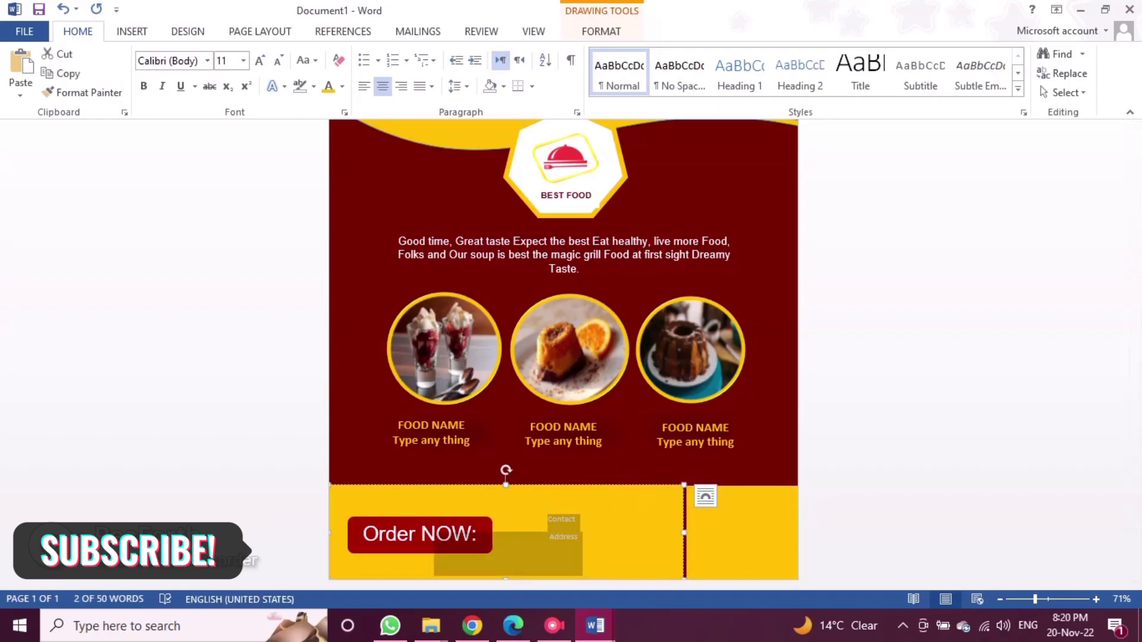
click(207, 60)
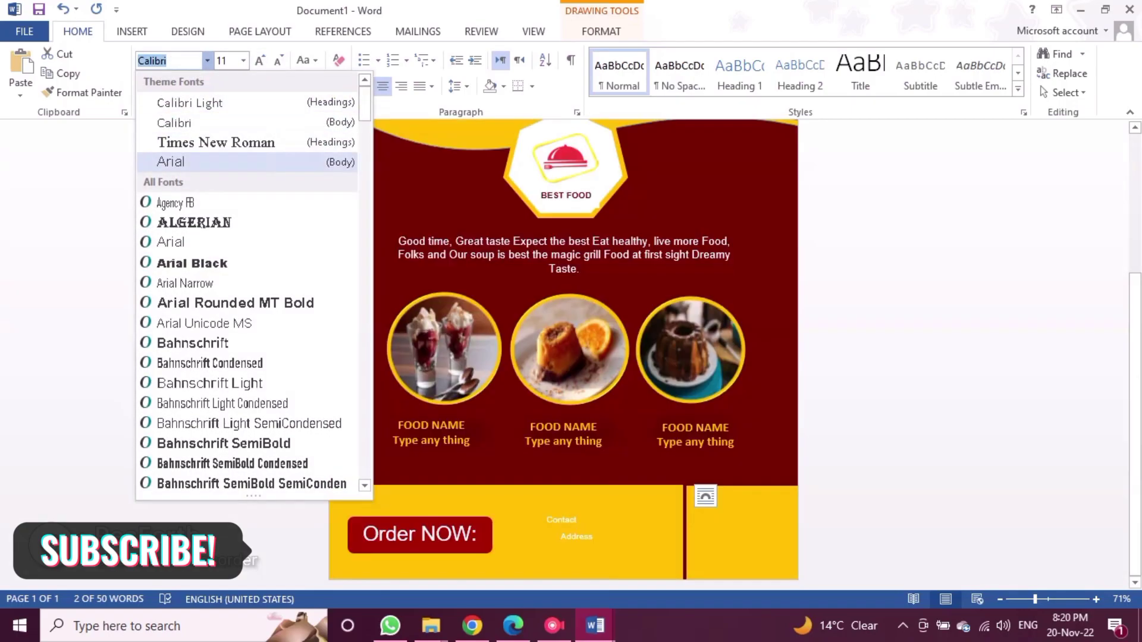
click(309, 162)
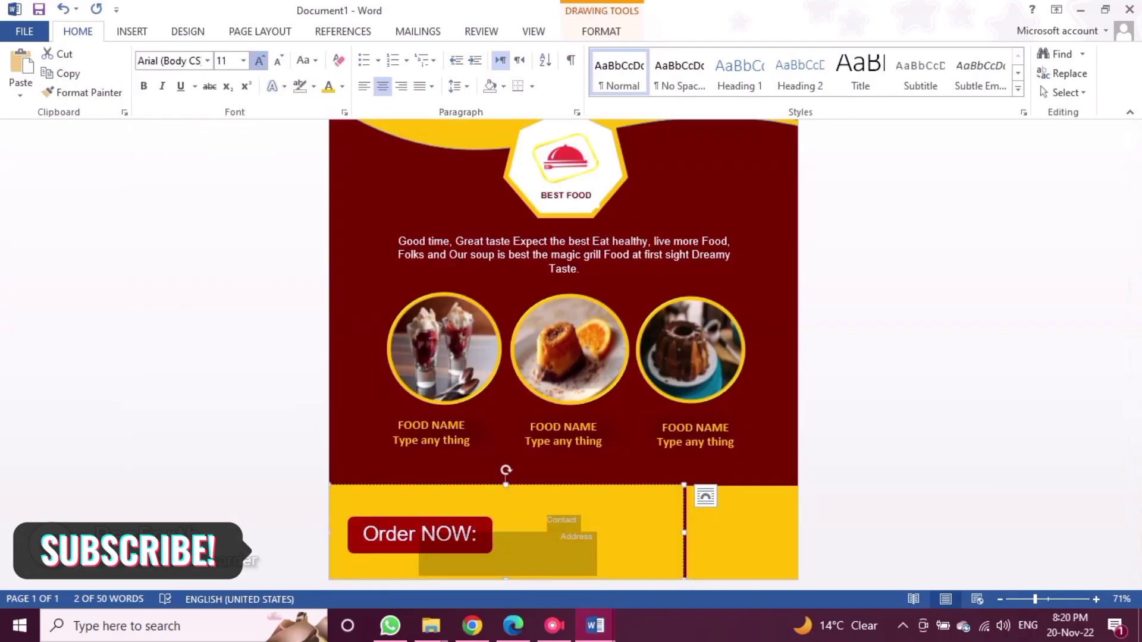
key(ctrl+shift+period)
key(ctrl+shift+period)
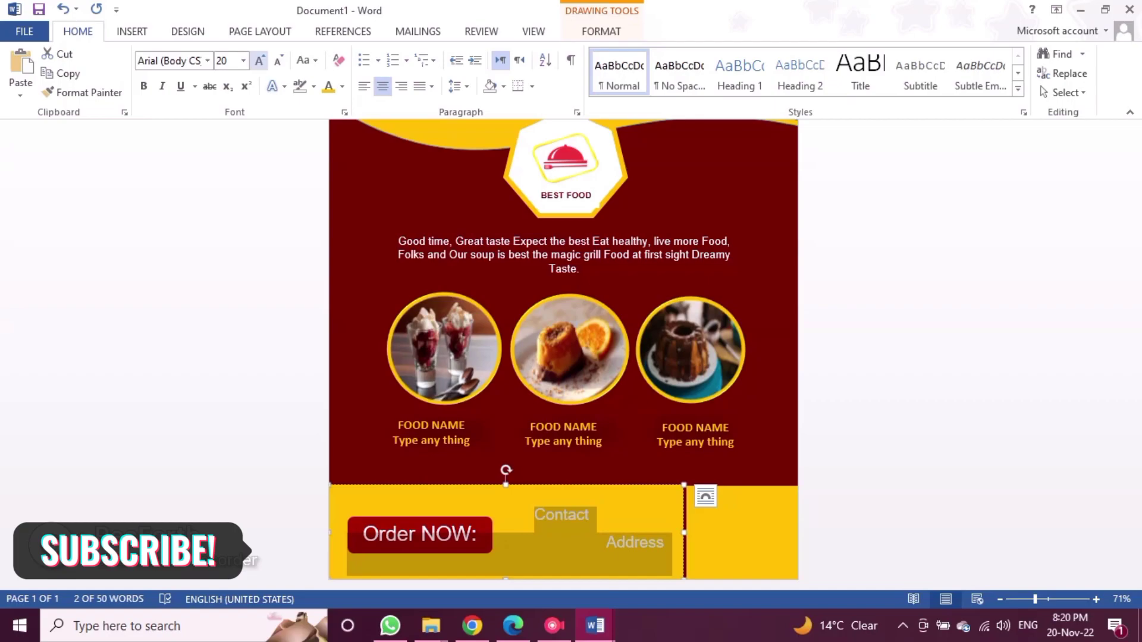
key(ctrl+shift+period)
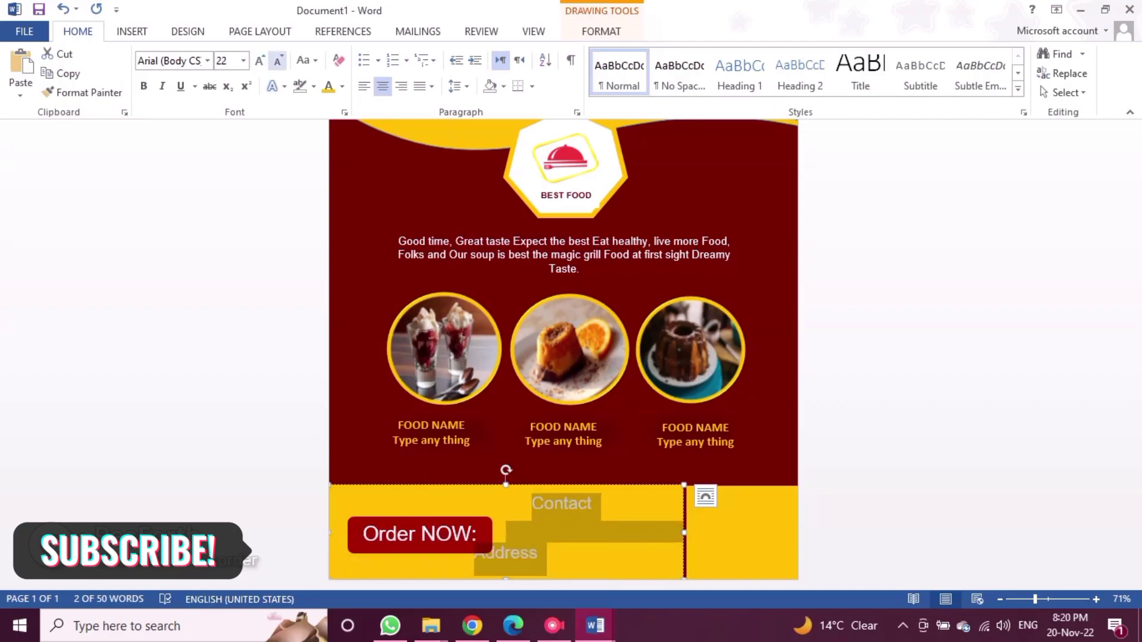
click(278, 60)
click(585, 542)
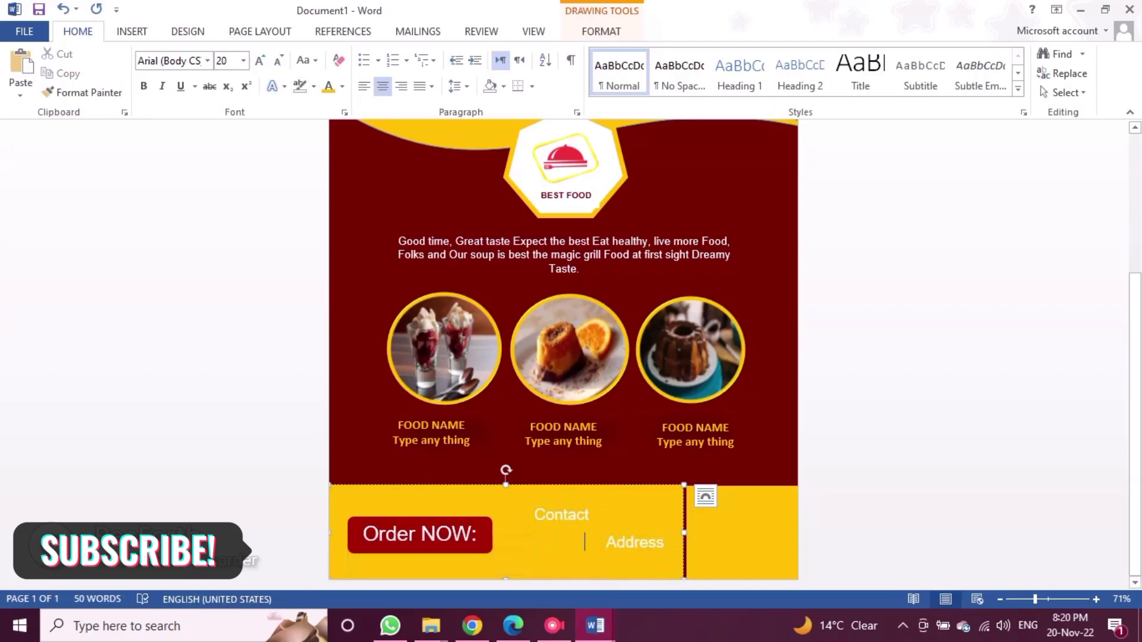
key(BackSpace)
key(BackSpace)
key(BackSpace)
key(BackSpace)
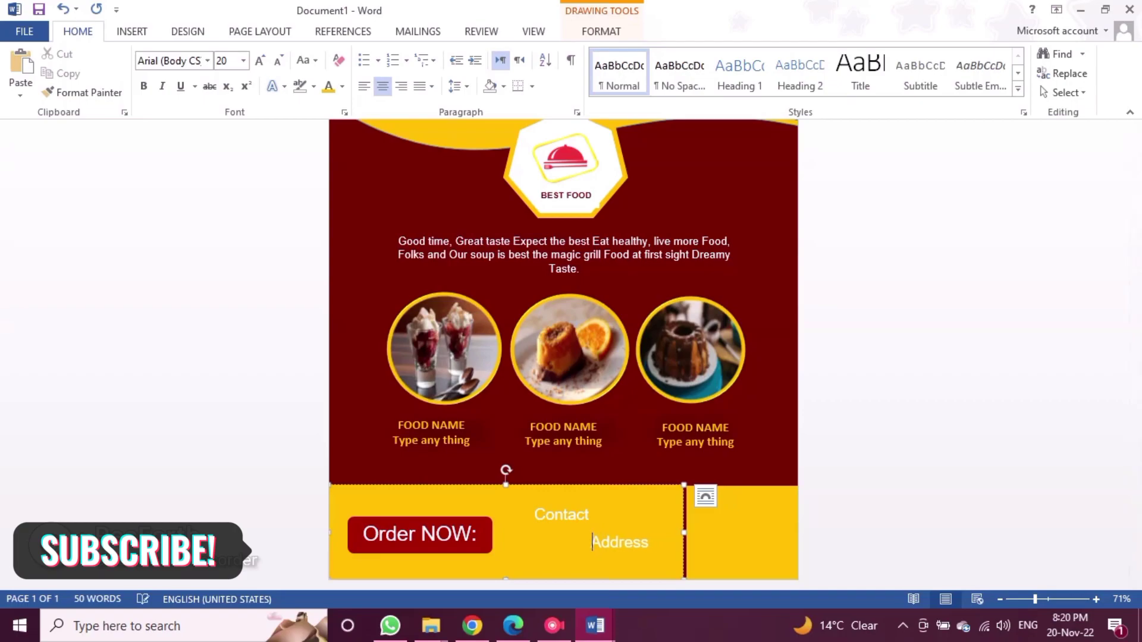
key(BackSpace)
key(BackSpace)
key(BackSpace)
key(BackSpace)
key(BackSpace)
key(BackSpace)
key(BackSpace)
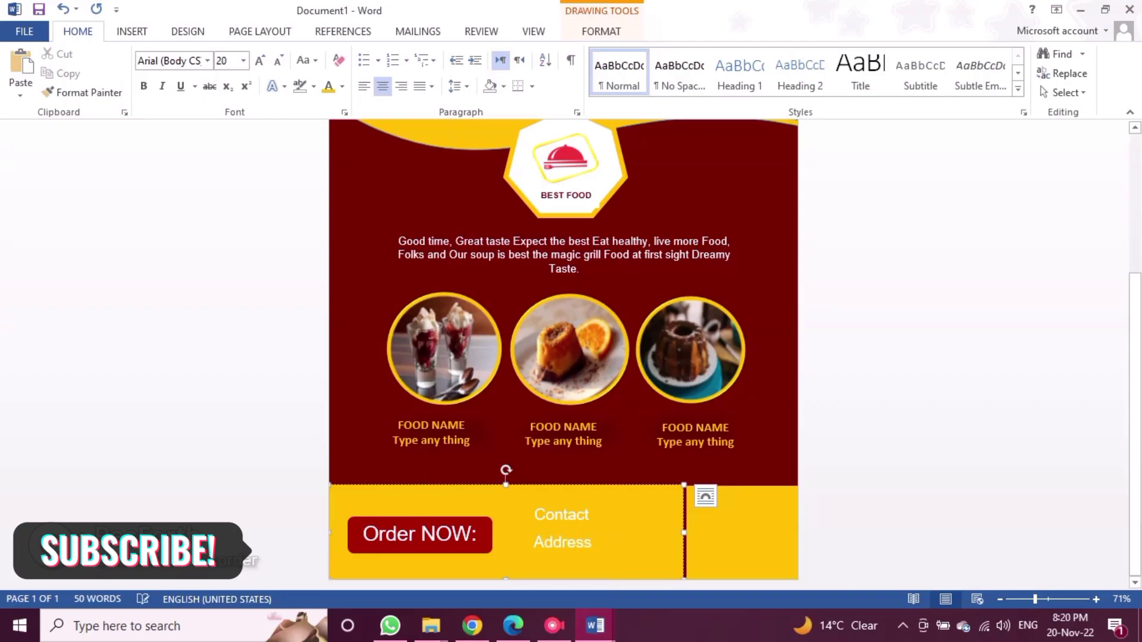
Colour the Contact and Address text dark red
key(ctrl+a)
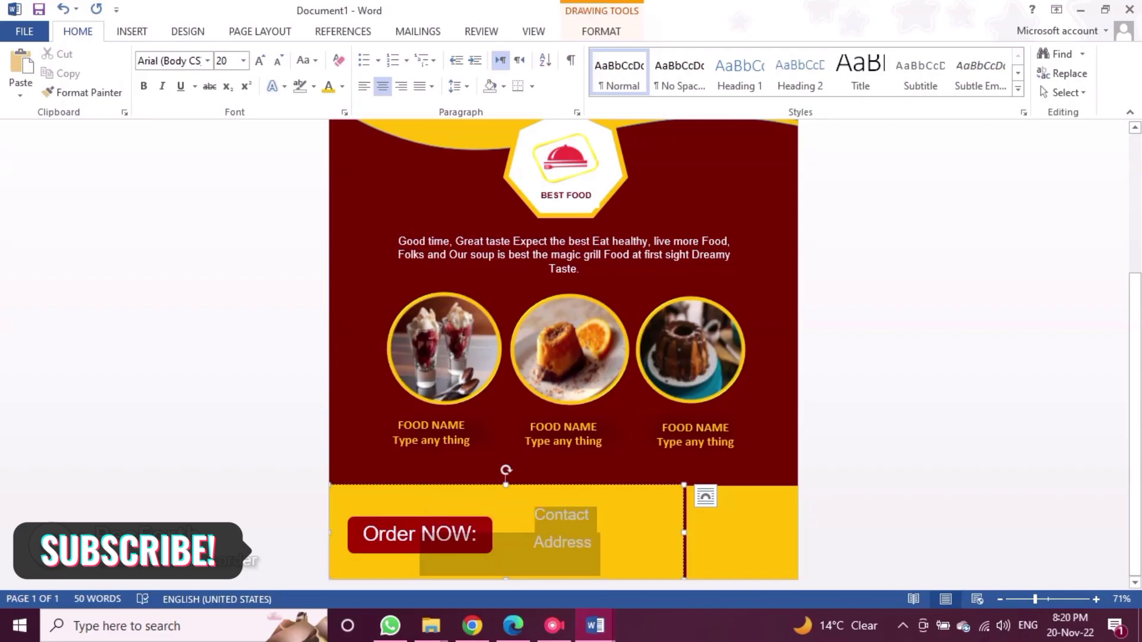
click(342, 87)
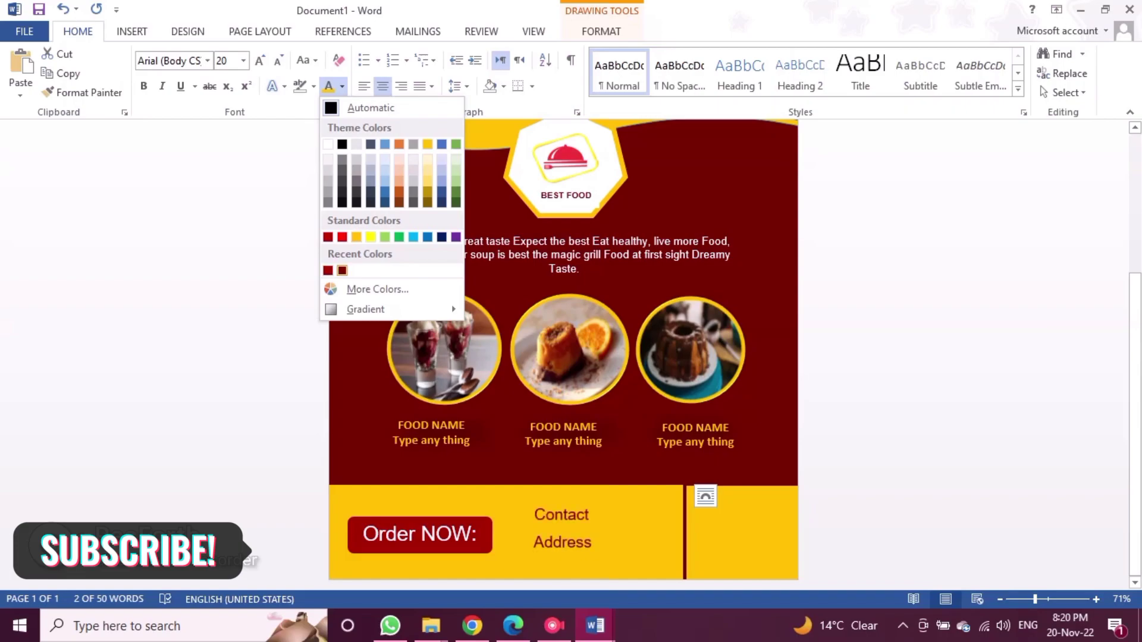
click(341, 270)
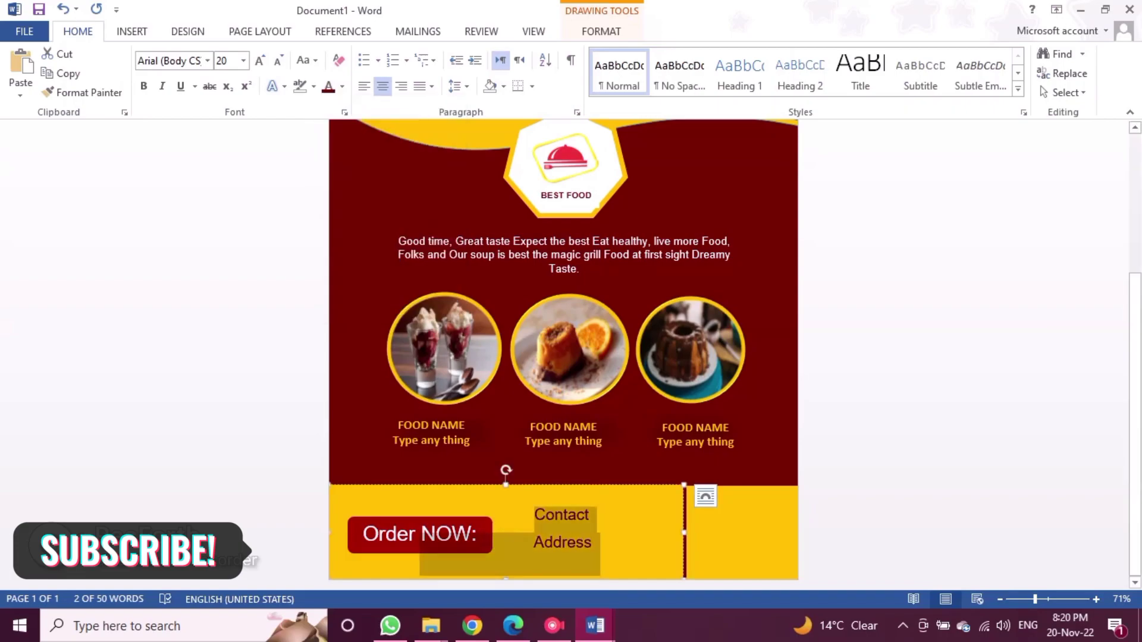
click(685, 529)
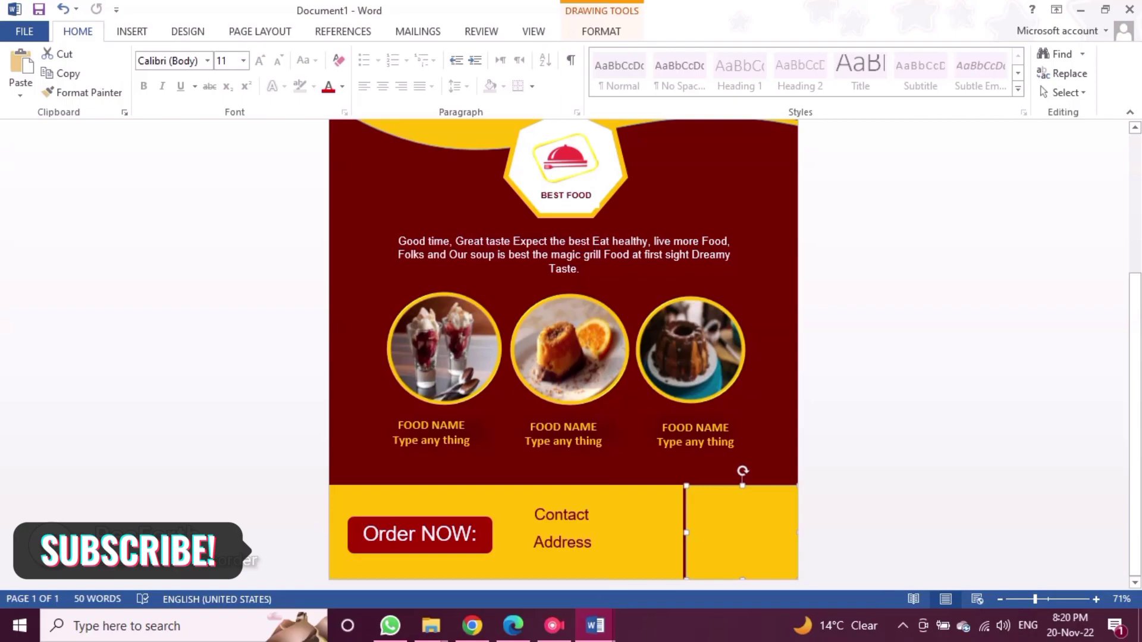
Add the P.NO text inside the right-hand gold footer shape
right_click(715, 532)
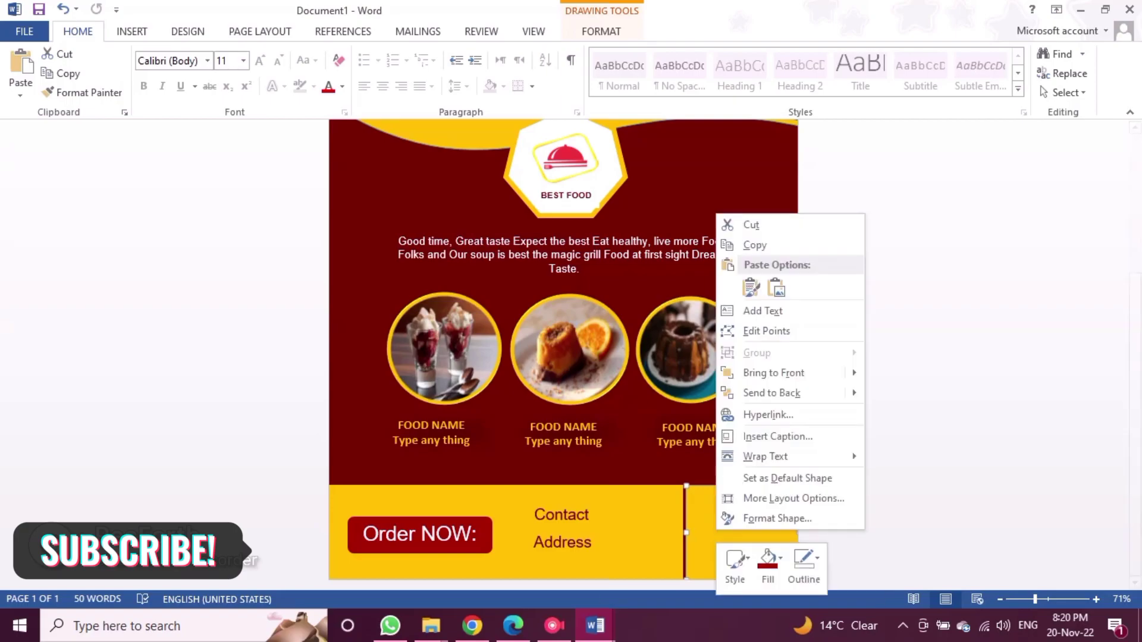
click(767, 310)
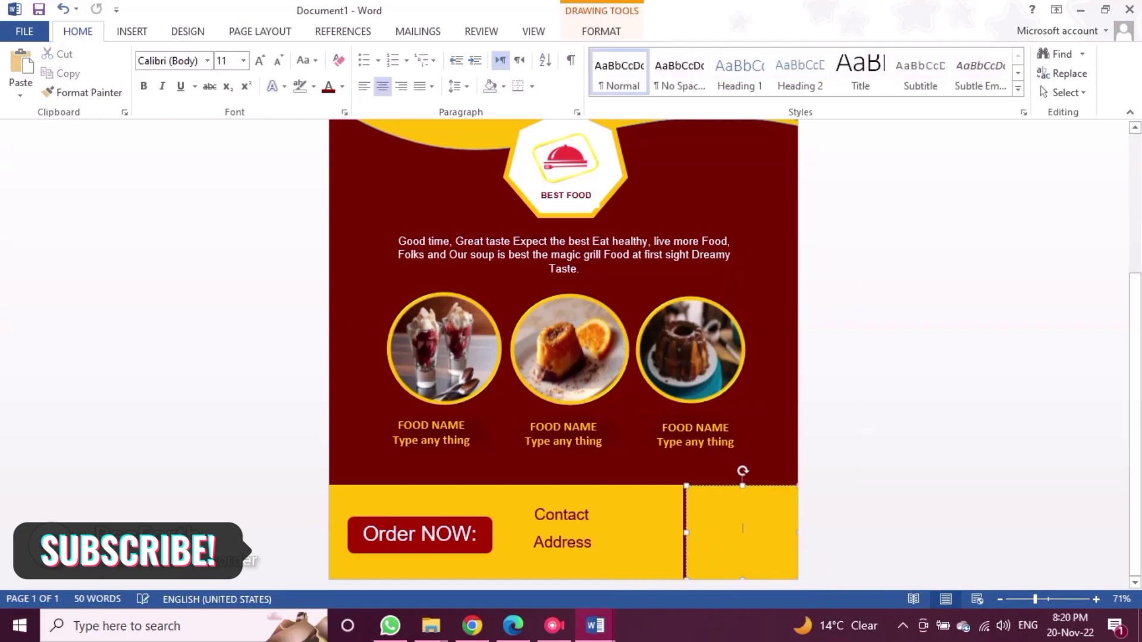
text(1)
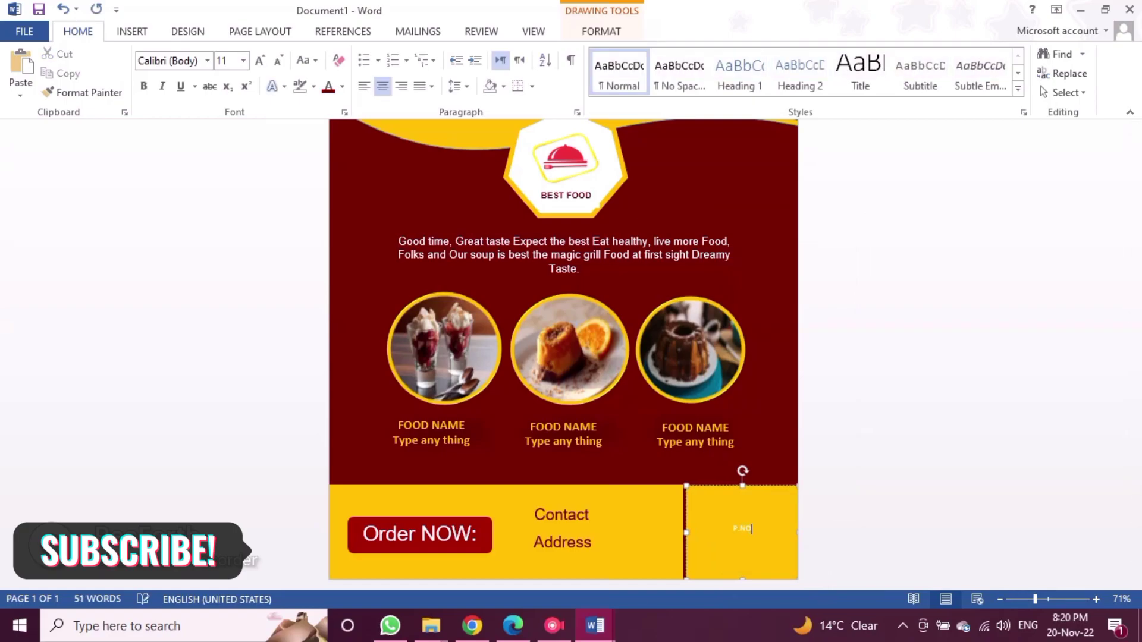
key(ctrl+a)
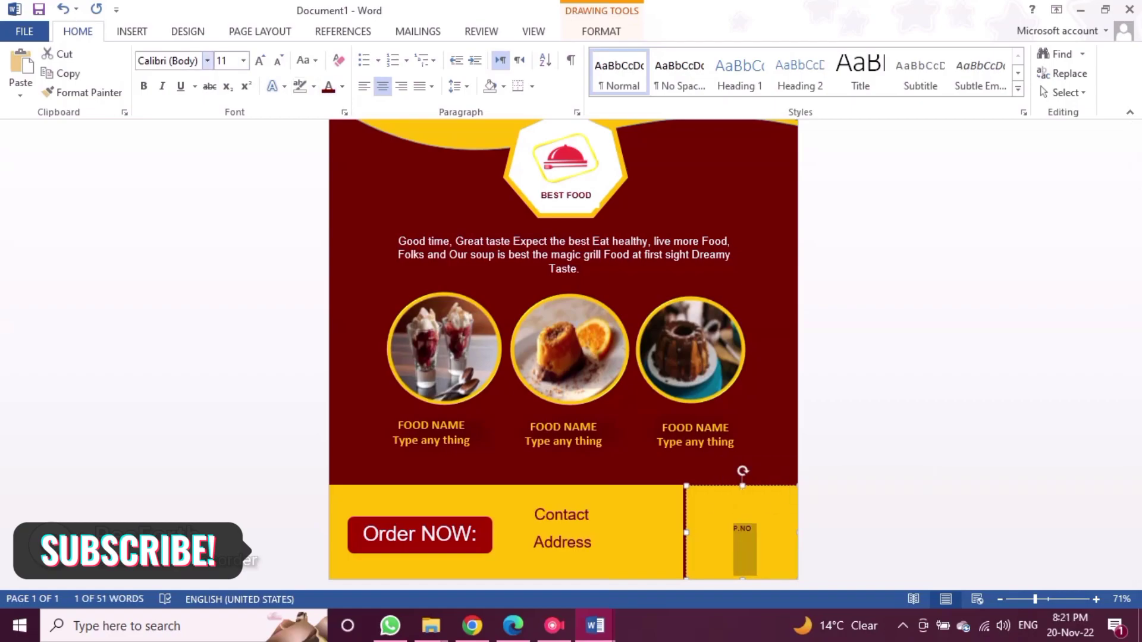
Set the P.NO text to Arial and grow it to 24 pt
click(207, 60)
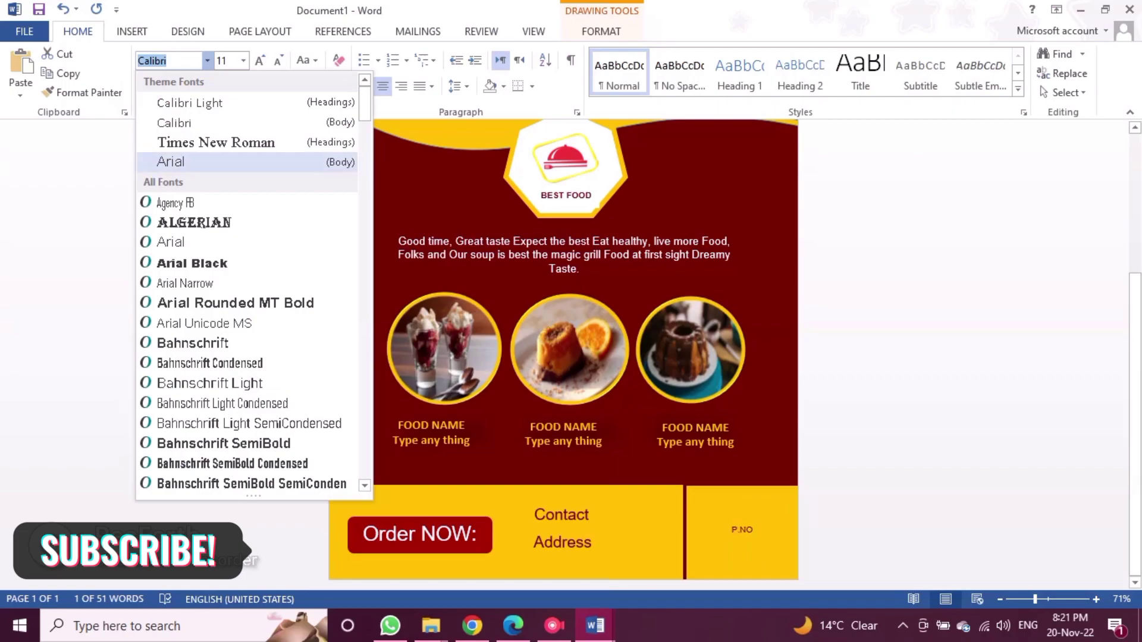
click(178, 162)
click(259, 61)
click(259, 60)
click(259, 60)
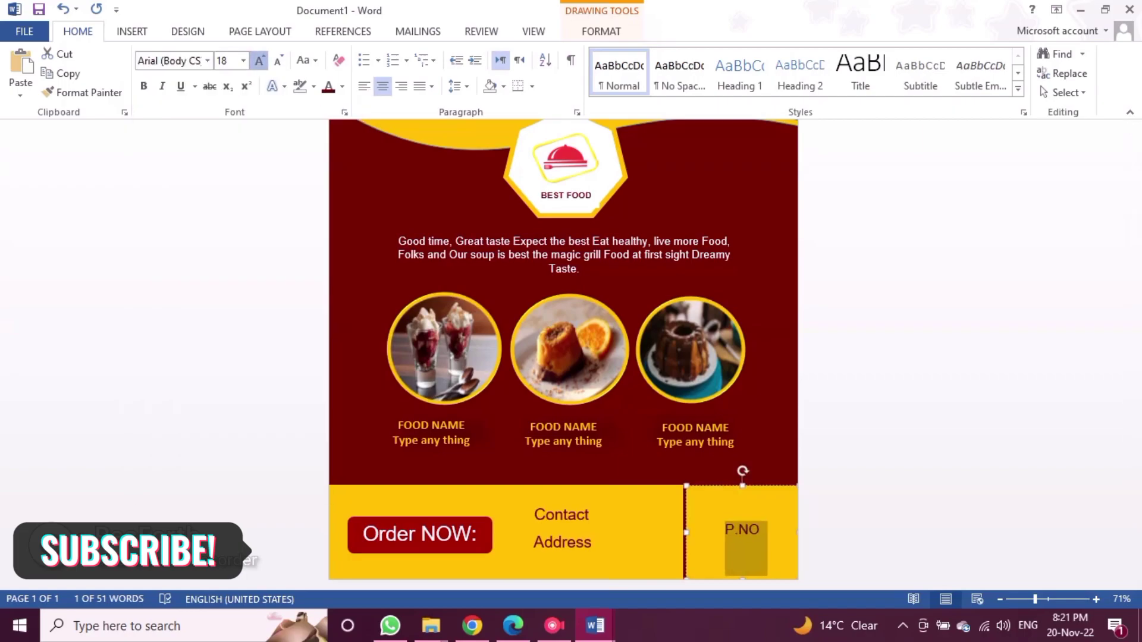
click(259, 60)
click(259, 60)
click(258, 60)
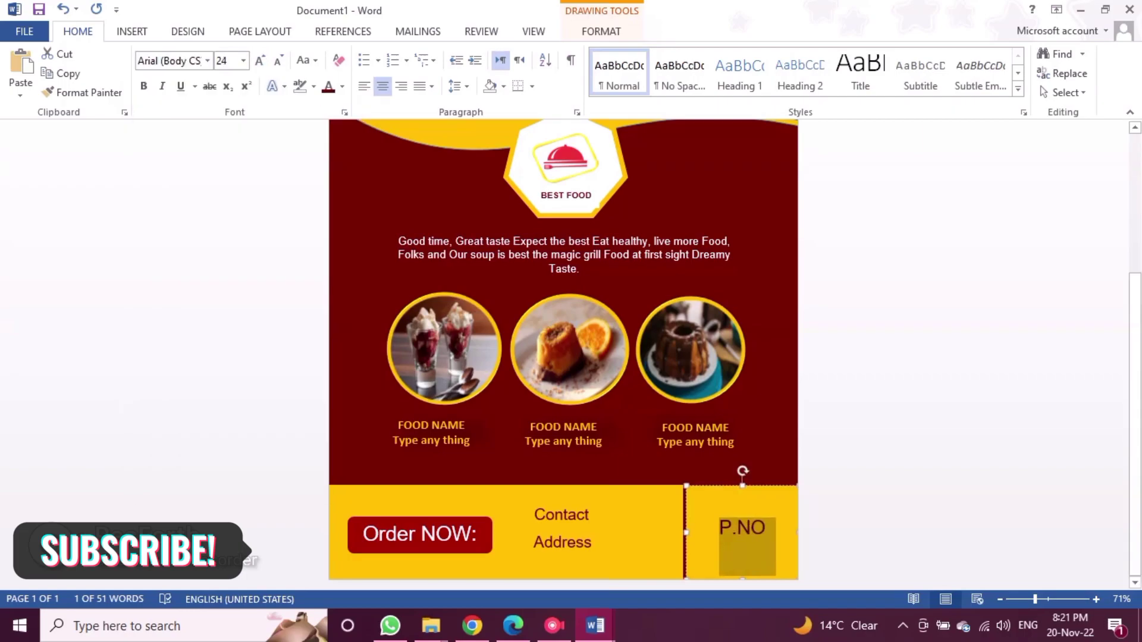
Set the third FOOD NAME caption to Arial and widen its box
click(695, 440)
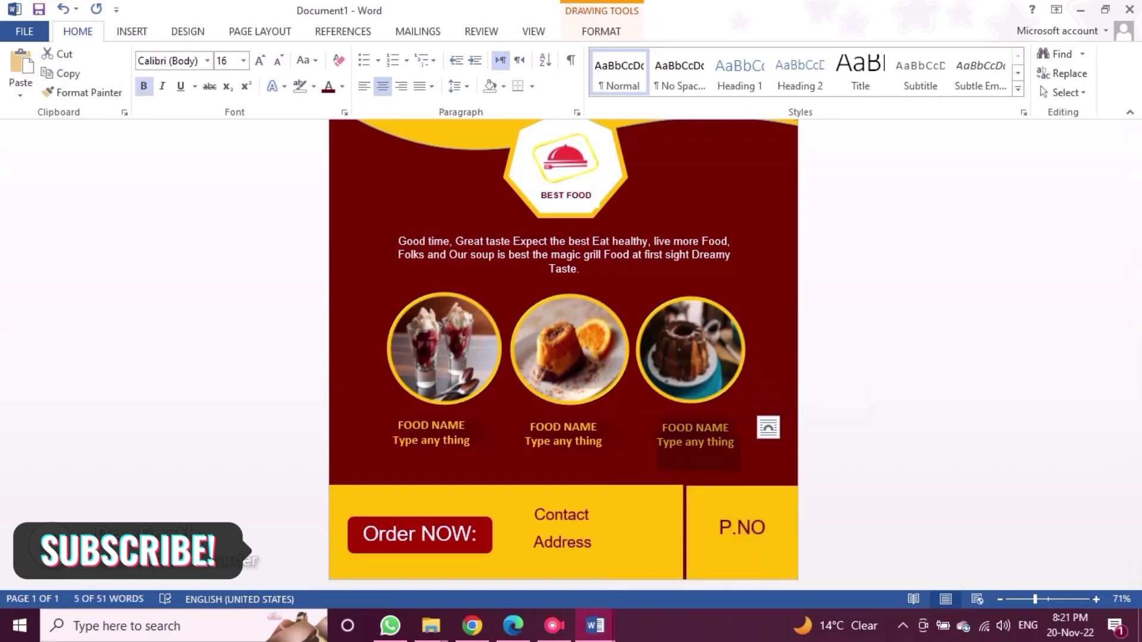
click(207, 60)
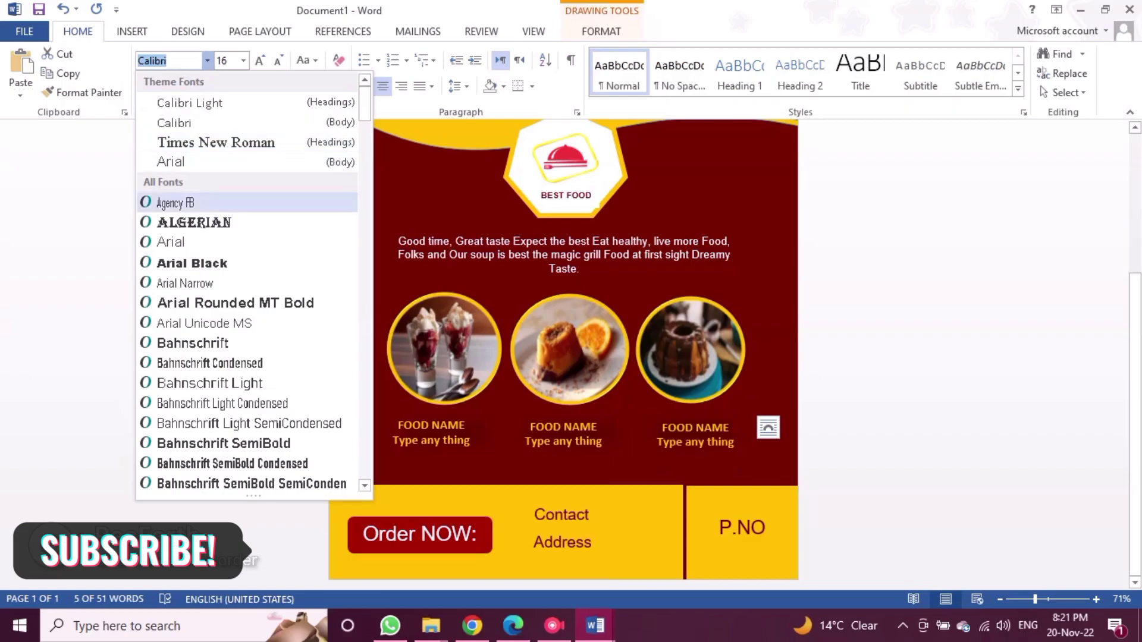
click(178, 161)
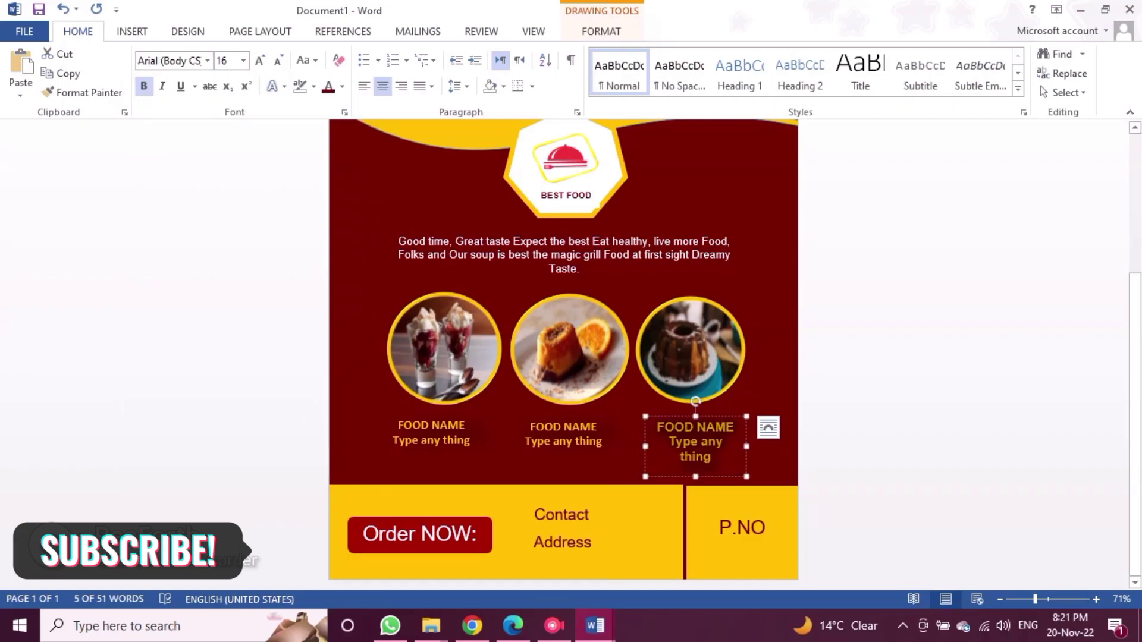
drag(646, 446, 639, 446)
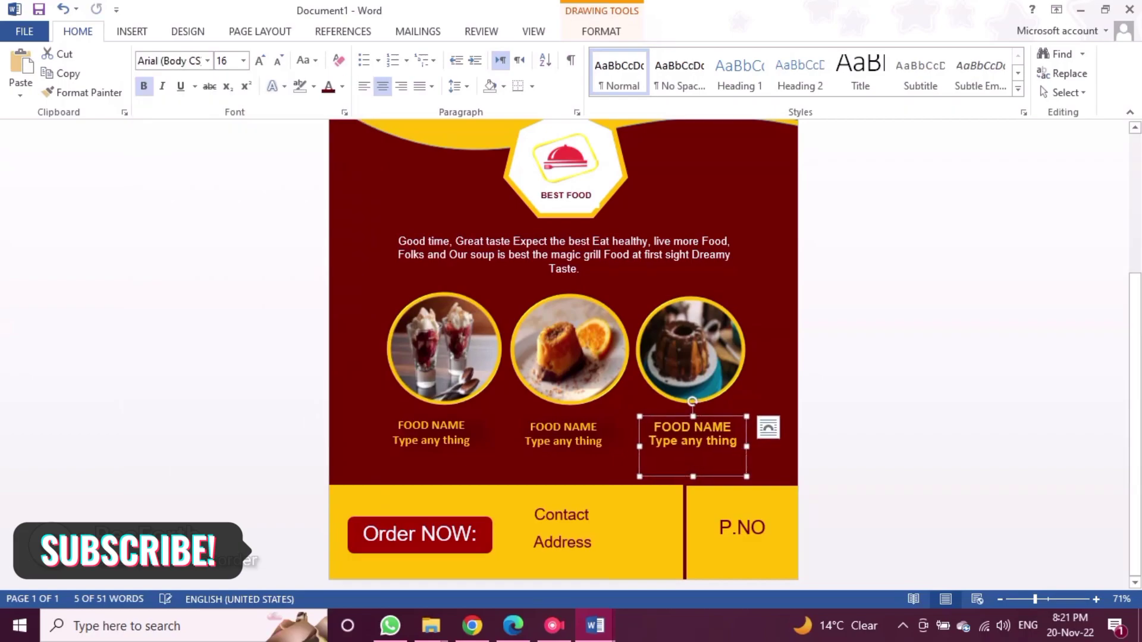
Set the middle FOOD NAME caption to Arial and widen its box
click(595, 443)
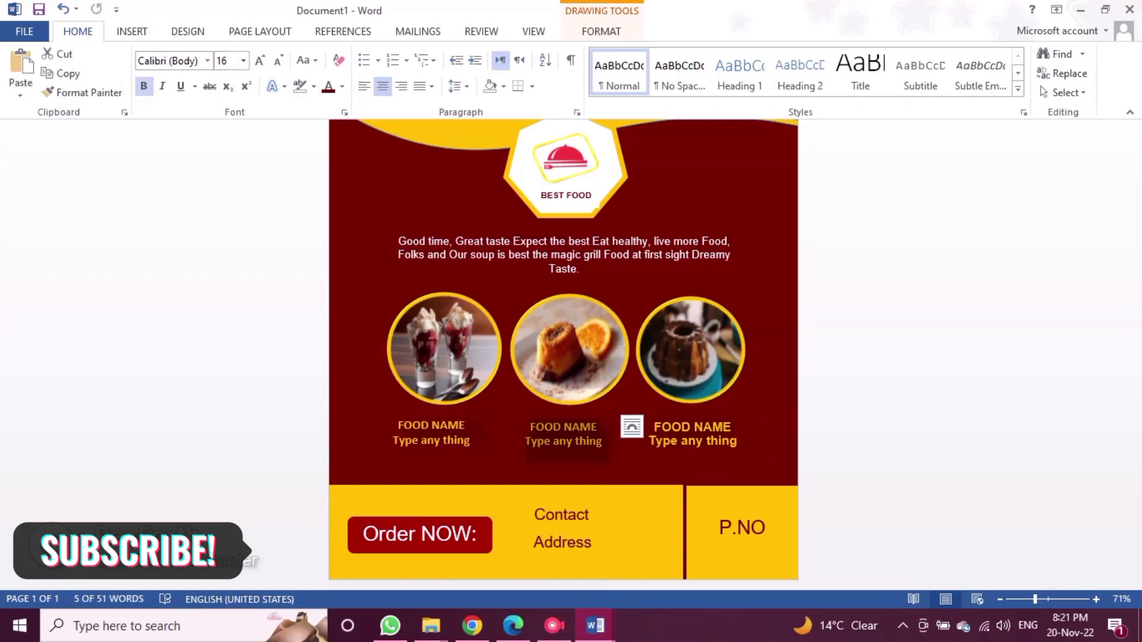
click(207, 60)
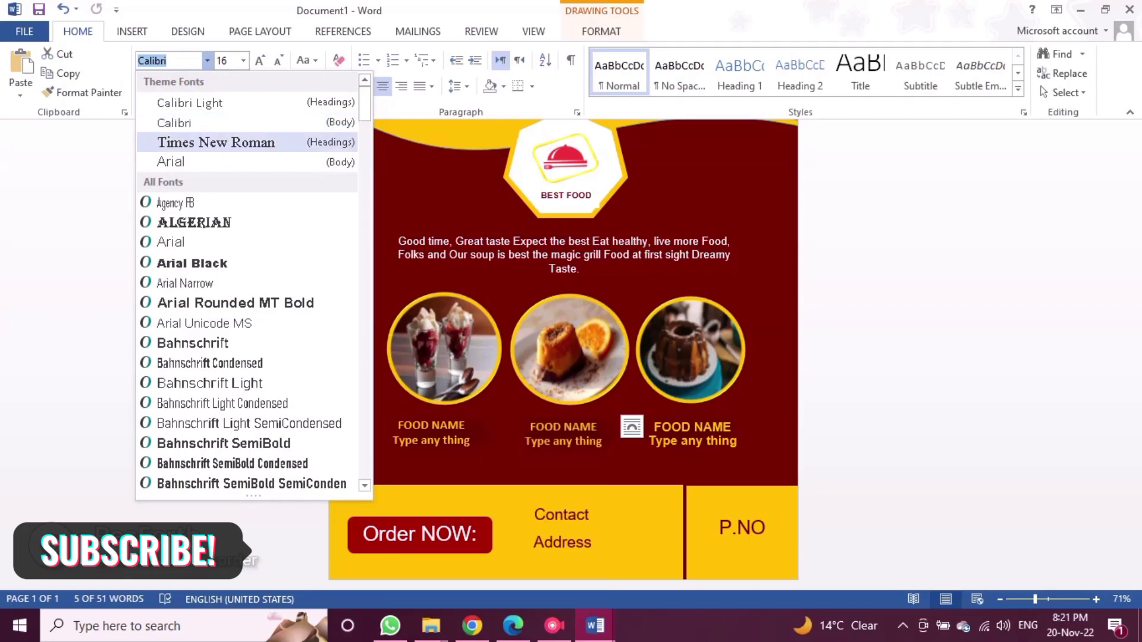
click(178, 162)
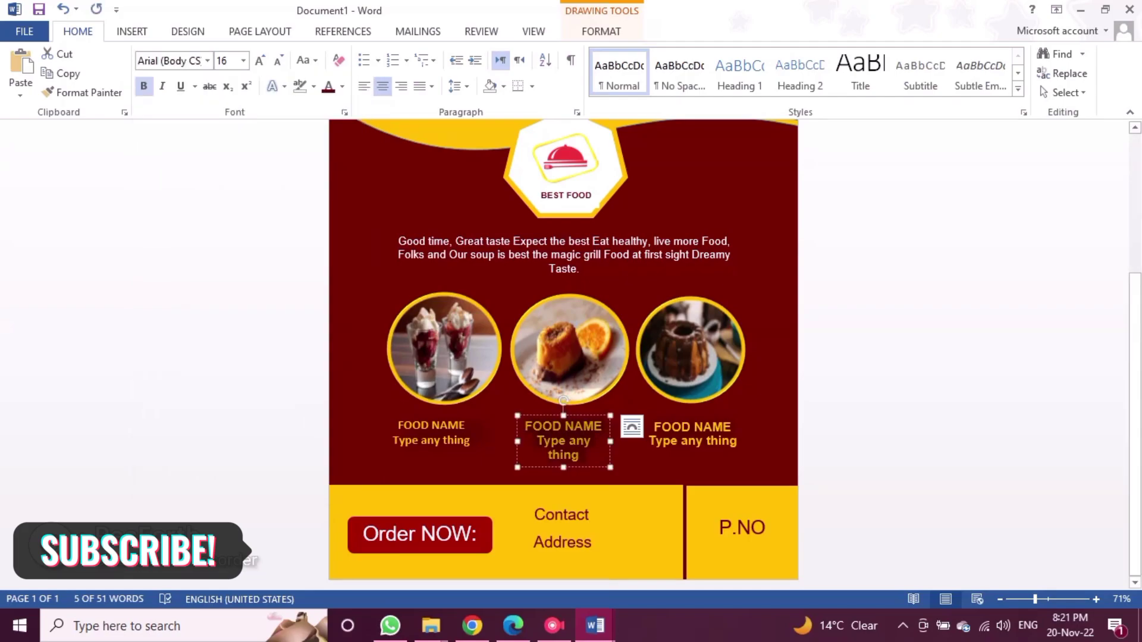
drag(518, 441, 503, 442)
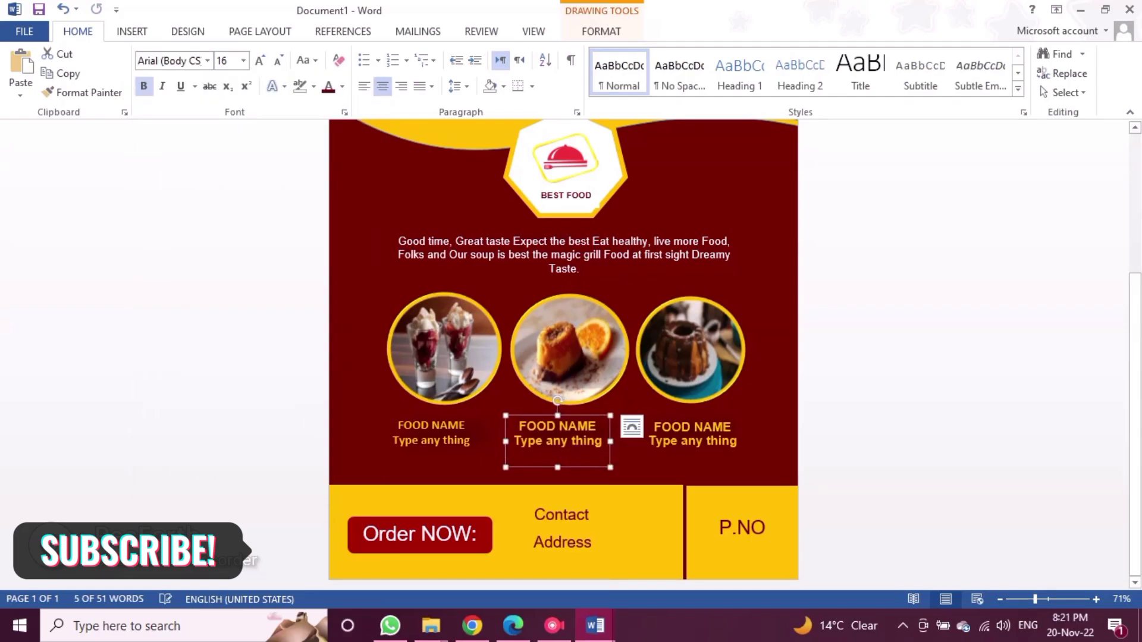
Set the left FOOD NAME caption to Arial and widen its box
click(447, 445)
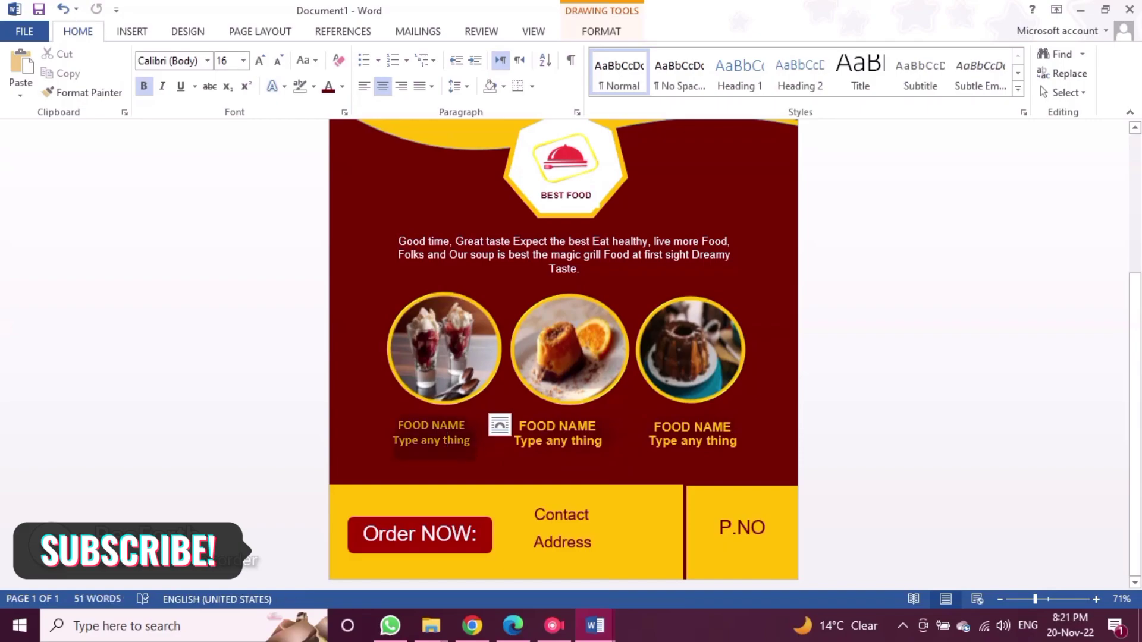
key(ctrl+a)
click(207, 61)
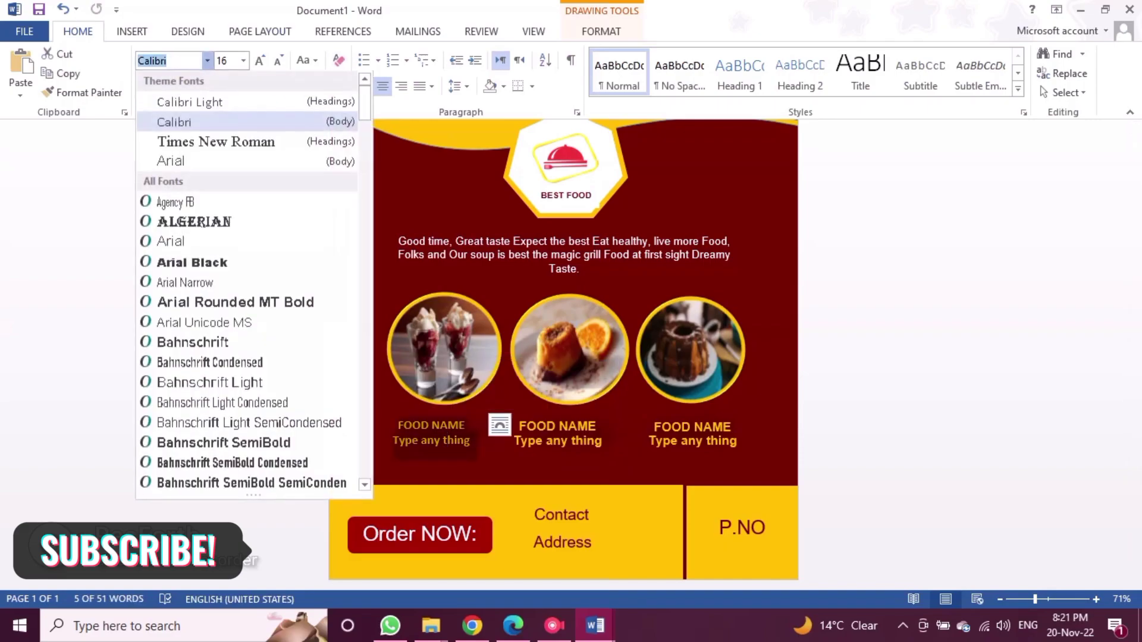
click(171, 162)
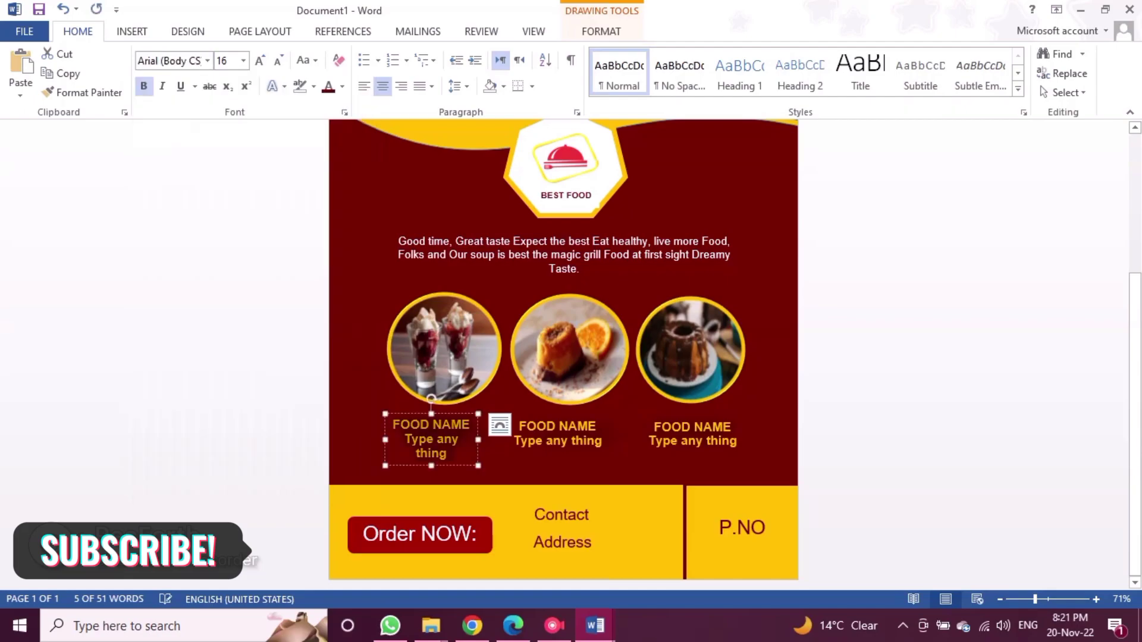
drag(385, 439, 374, 439)
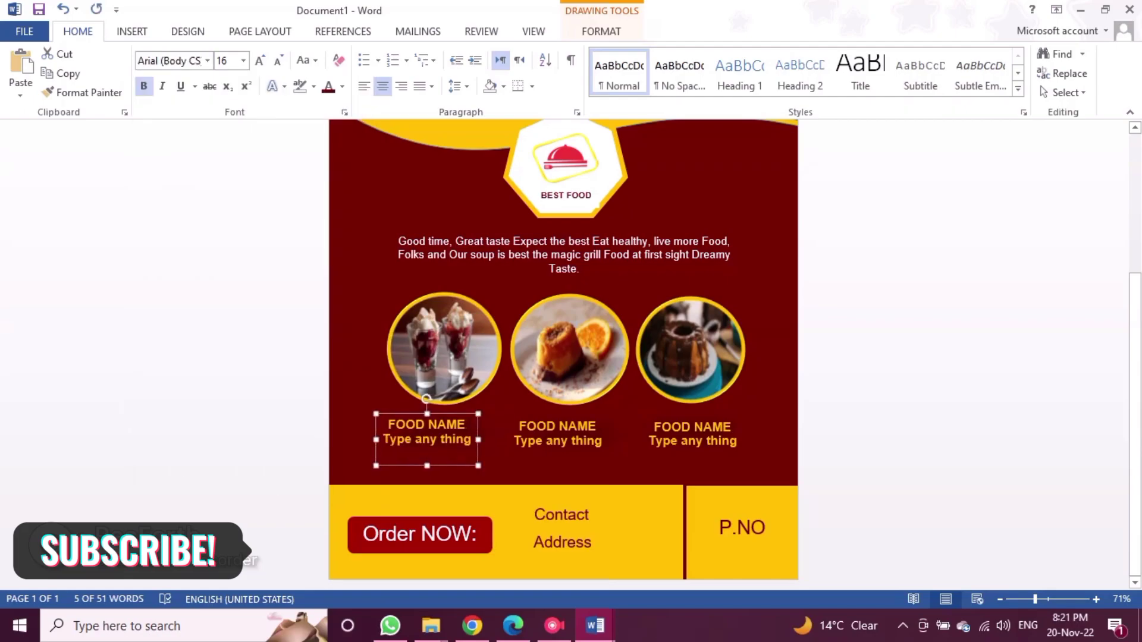
click(654, 279)
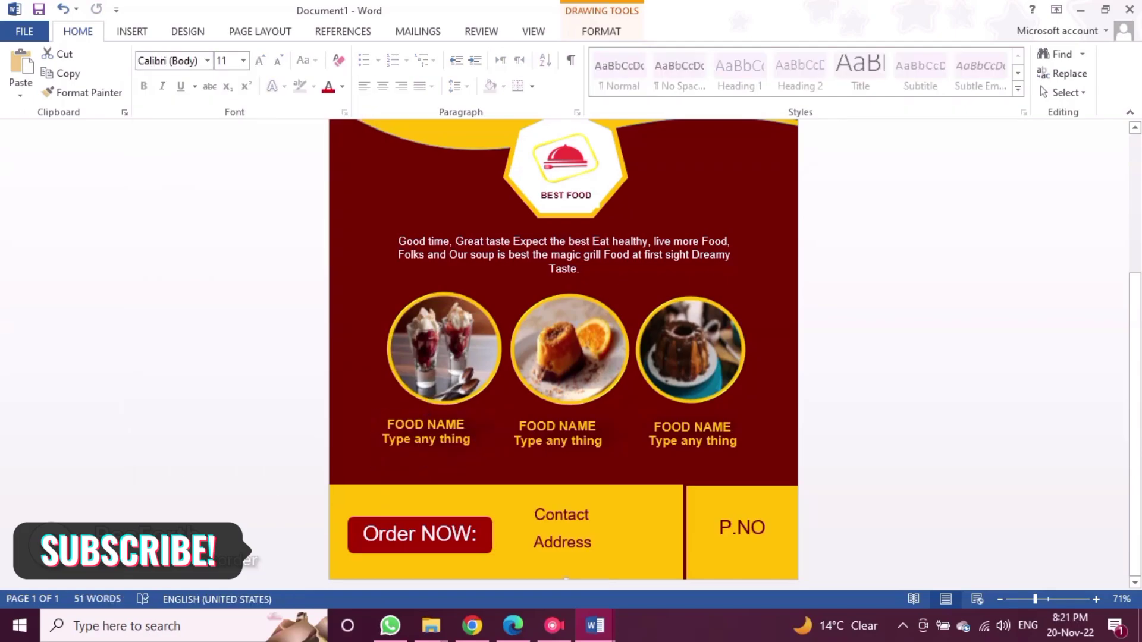
Deselect the shapes and scroll through the finished flyer from header to footer
scroll(562, 353, up, 2)
scroll(562, 354, up, 2)
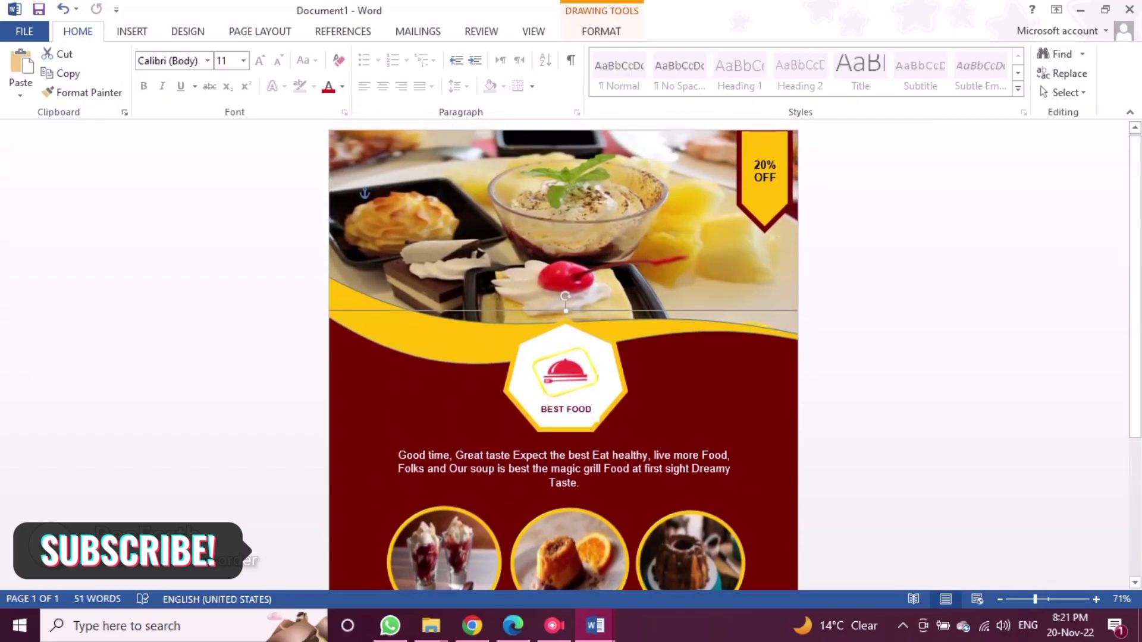
click(385, 190)
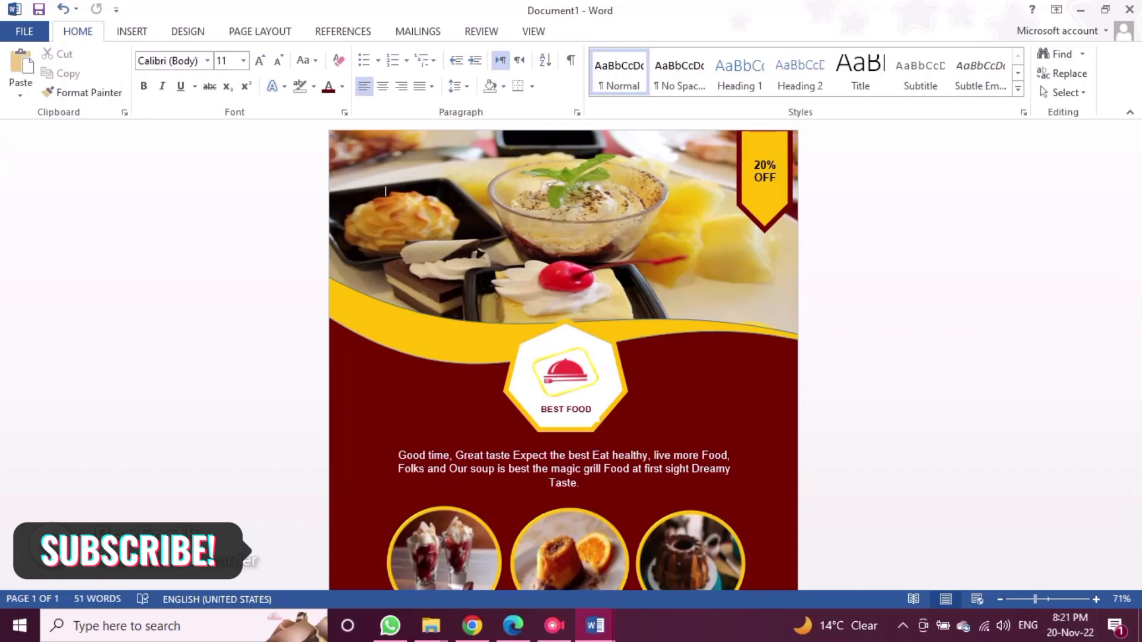
scroll(385, 191, down, 2)
scroll(385, 191, down, 1)
scroll(385, 192, down, 1)
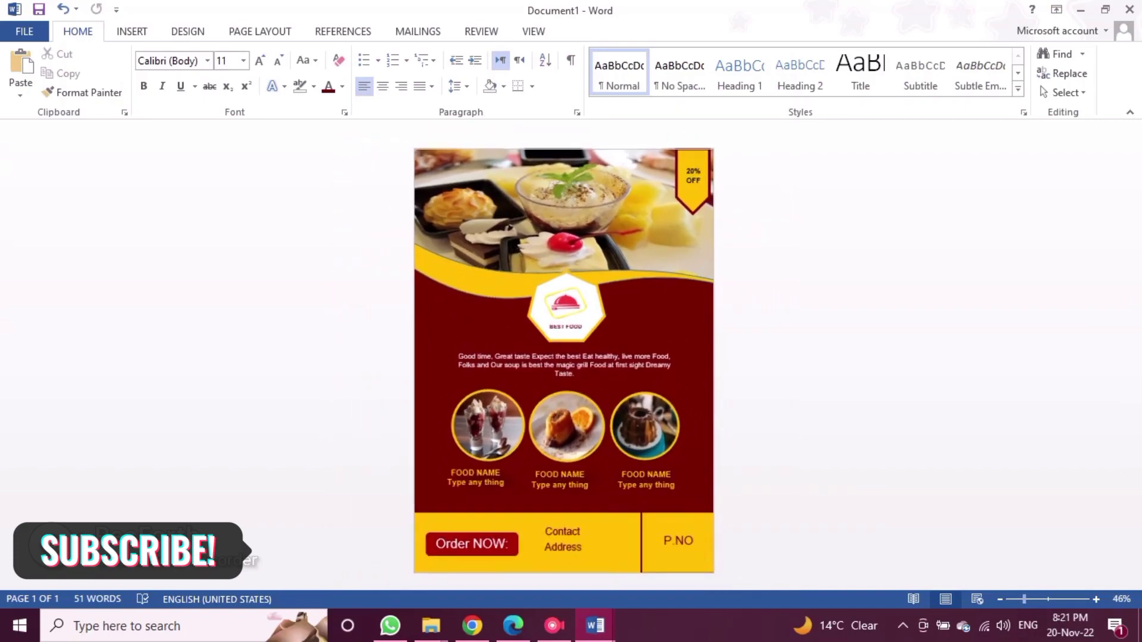
scroll(449, 178, up, 1)
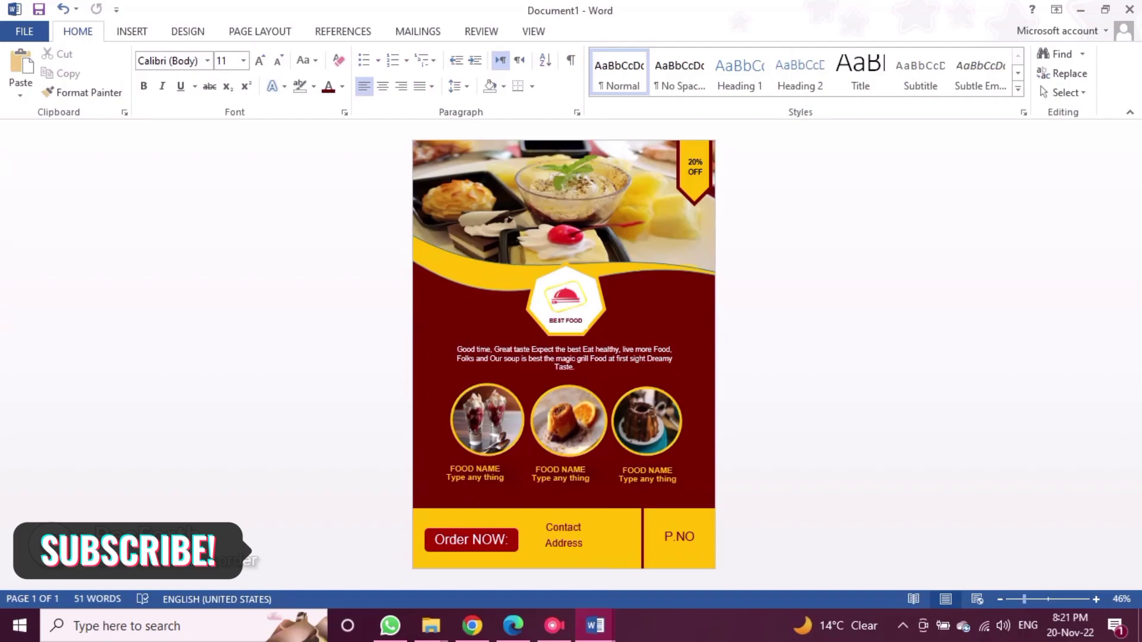
Save the flyer as a Word document named 'TEMPLETE' on the Desktop
key(ctrl+s)
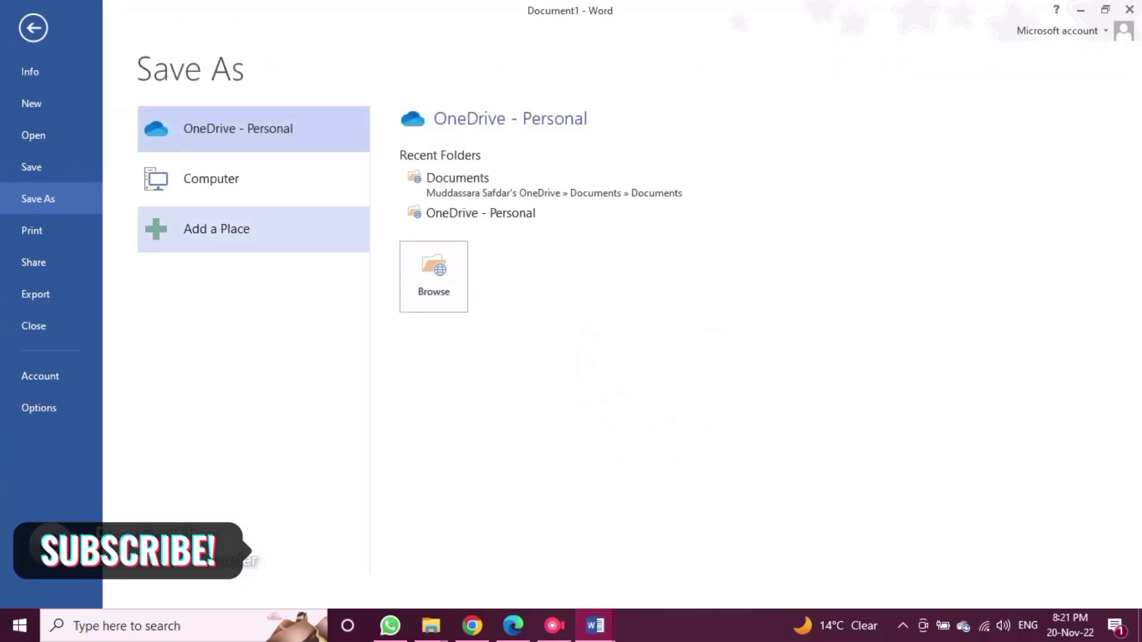
click(211, 179)
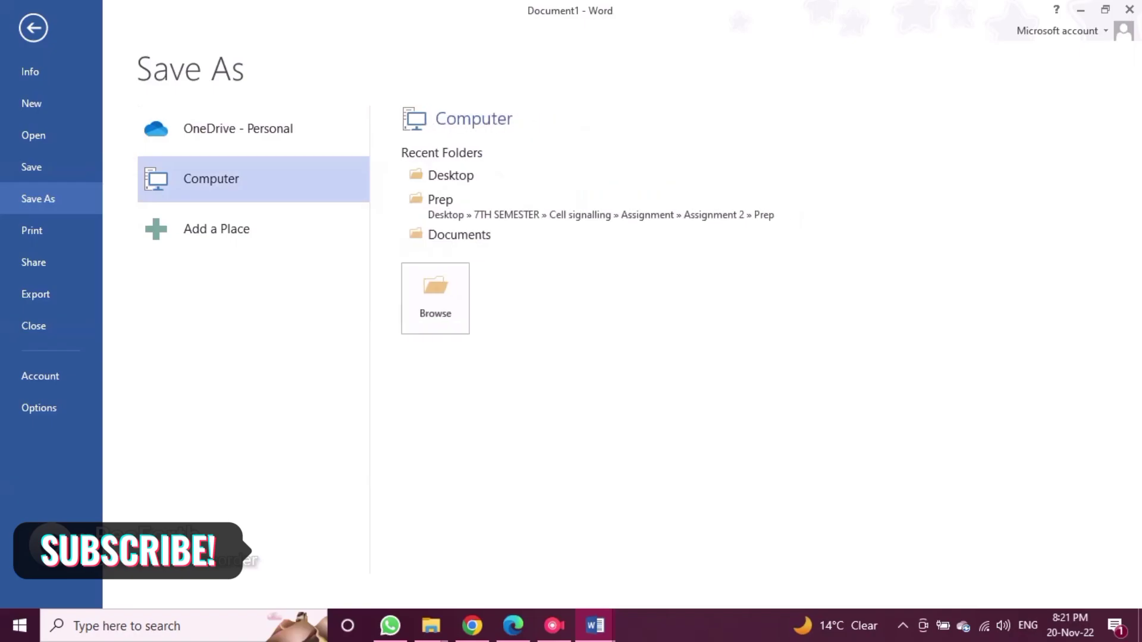
click(449, 175)
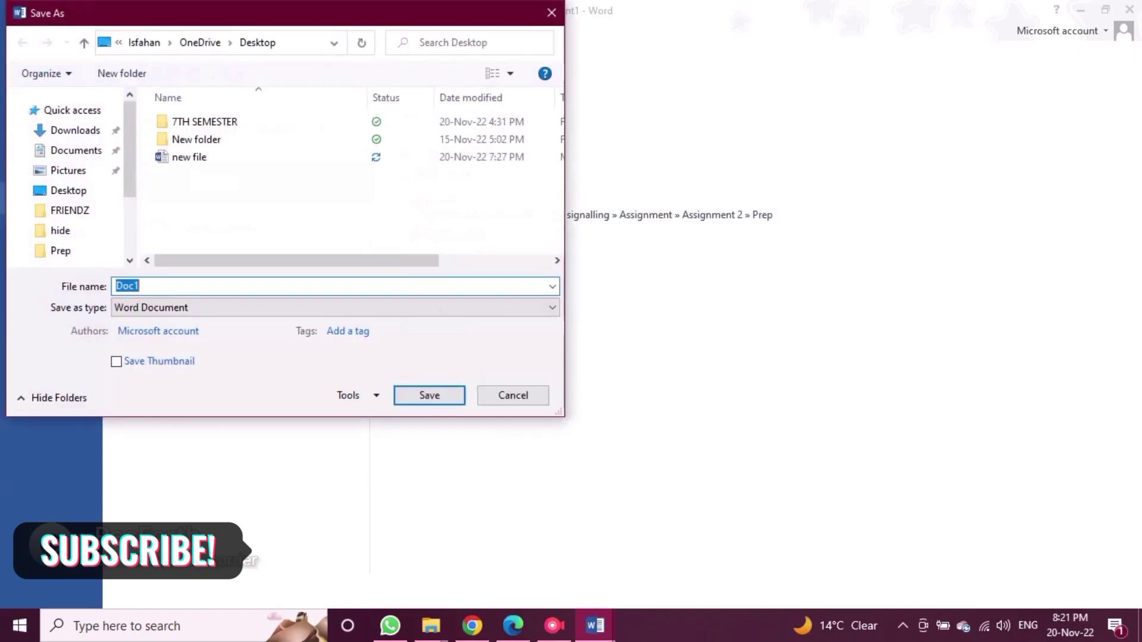
key(BackSpace)
text(TEMPLETE)
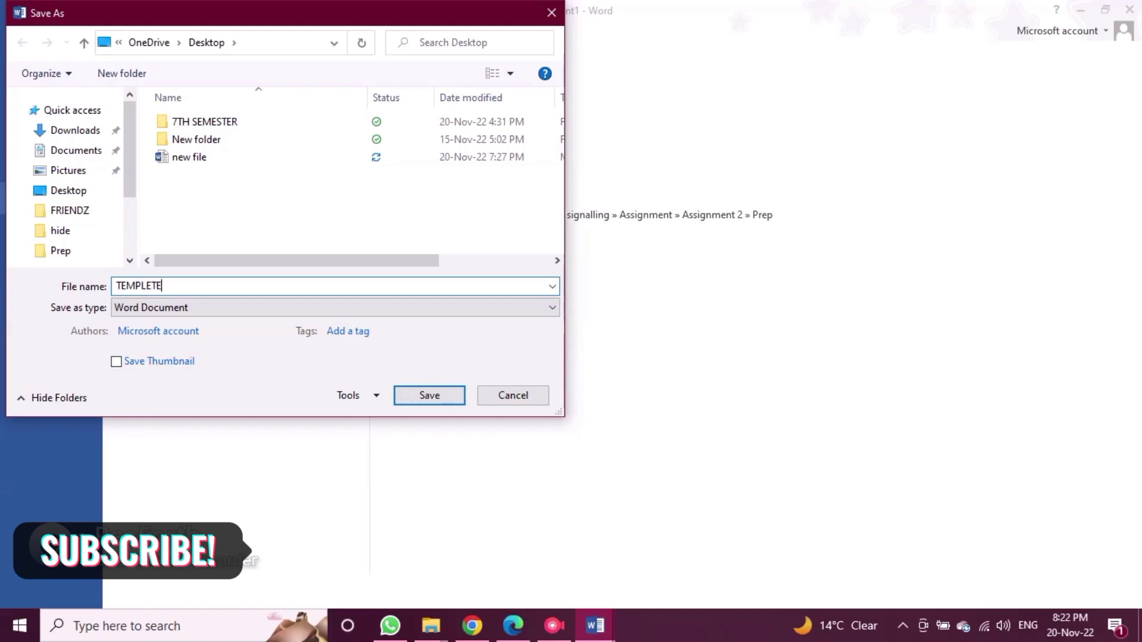
key(Return)
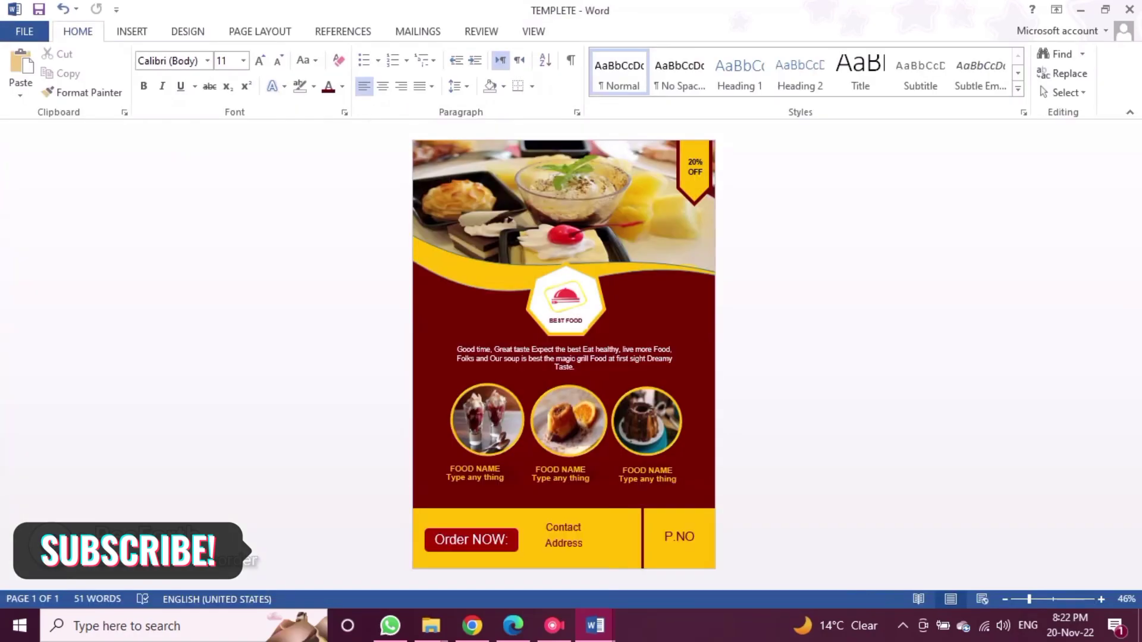
click(554, 626)
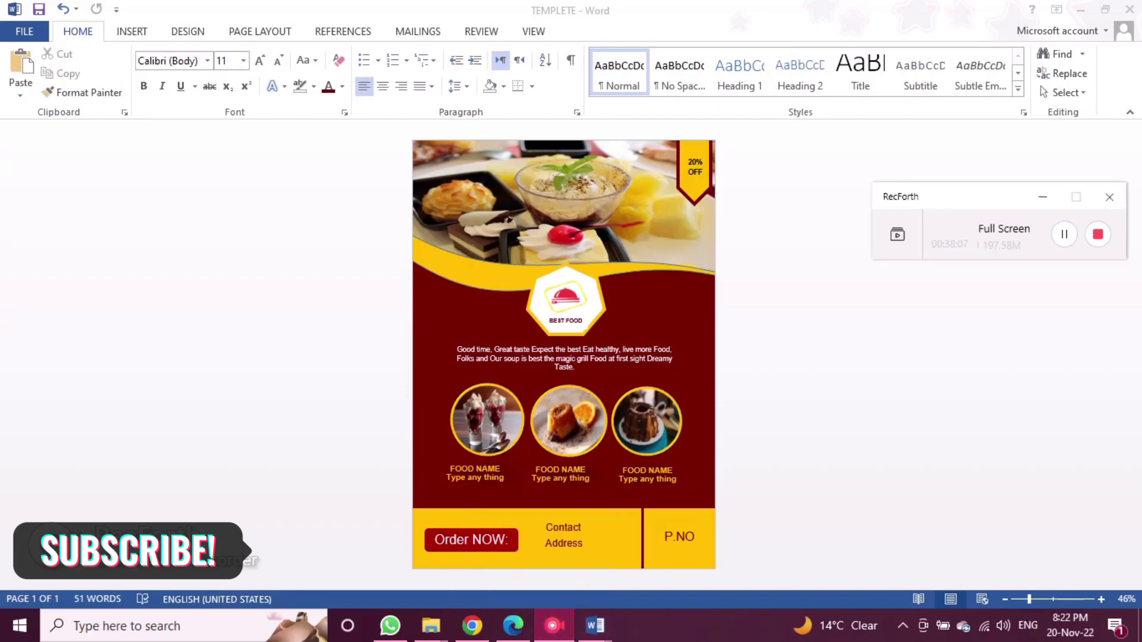